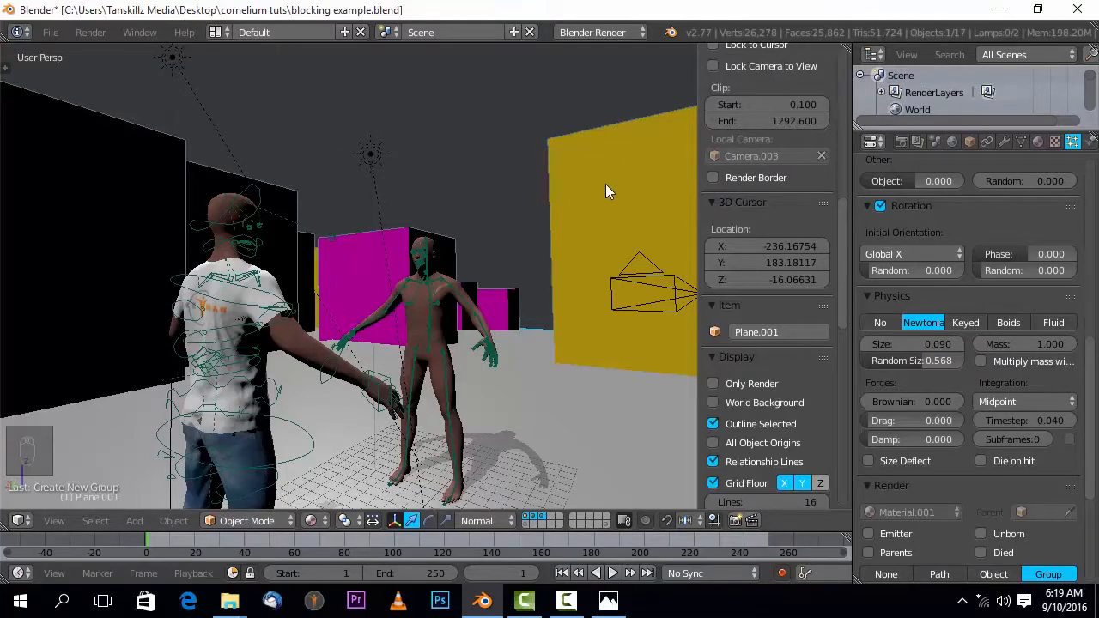
- Save the scene over the existing blocking example.blend file
key("ctrl+s")
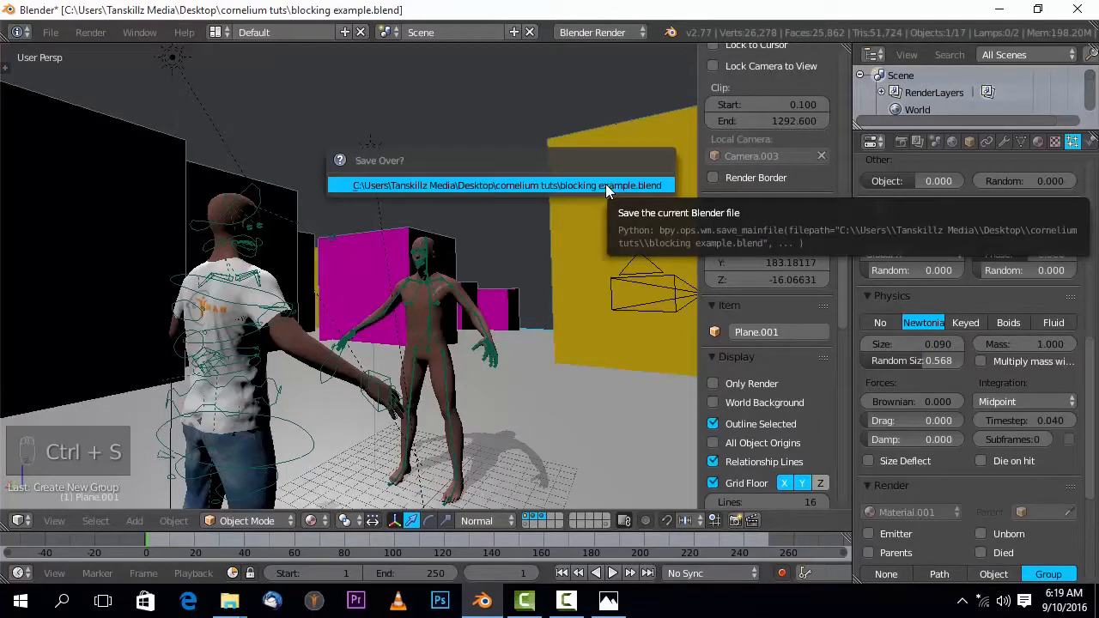
left_click(605, 181)
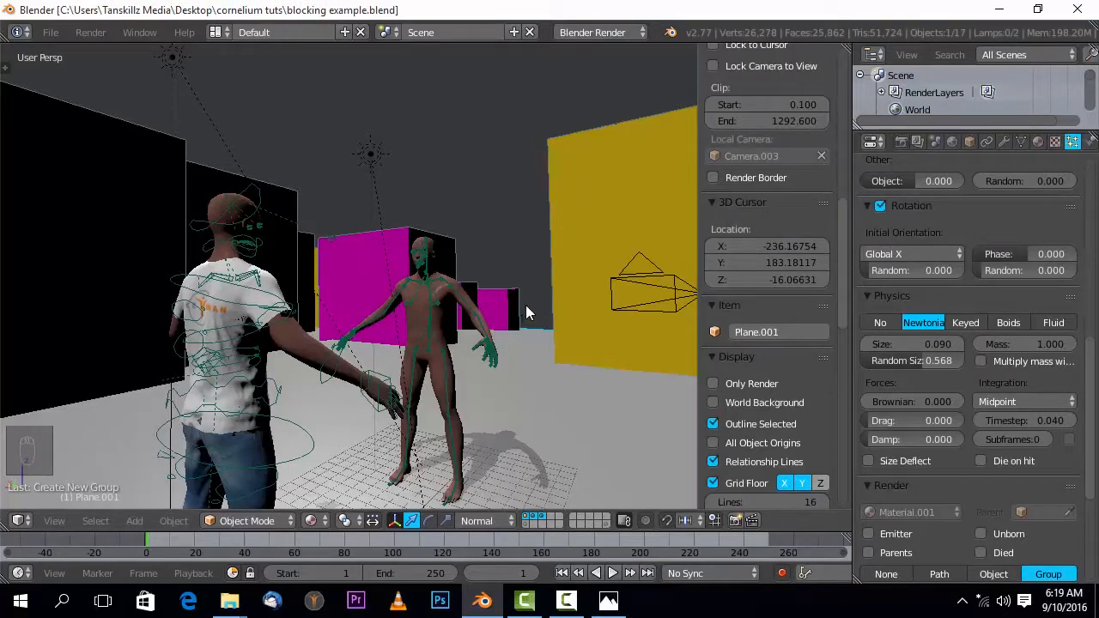
- Scale up the small camera beside the large magenta and black block to about 7.4 times its size
scroll(526, 304, "down", 3)
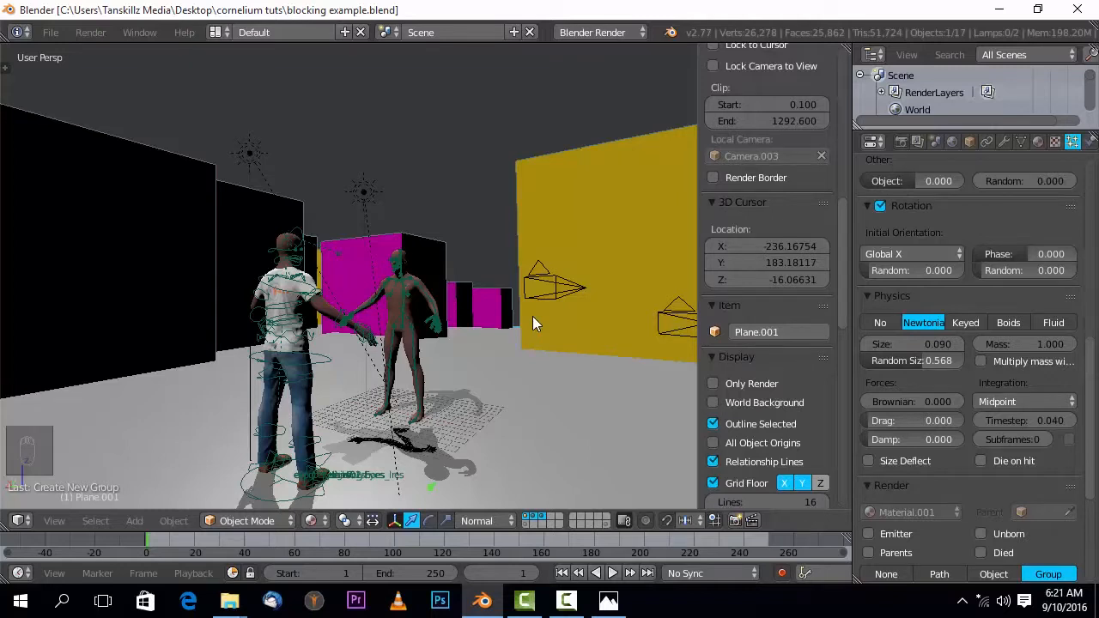
scroll(531, 319, "down", 2)
middle_click_drag(529, 351, 239, 423)
scroll(545, 365, "down", 3)
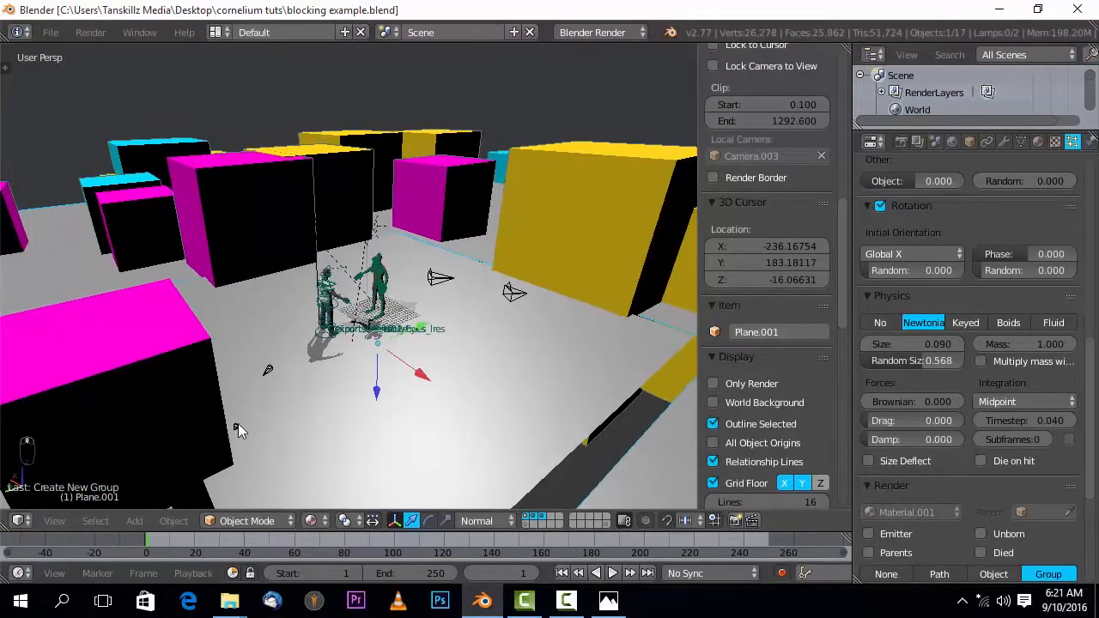
right_click(236, 426)
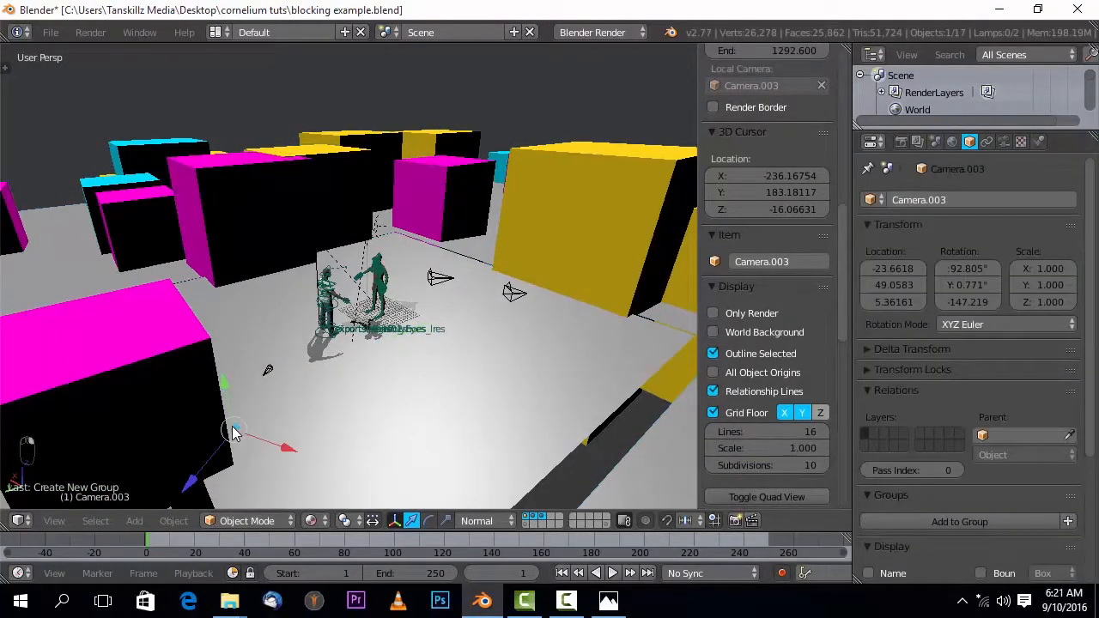
key("s")
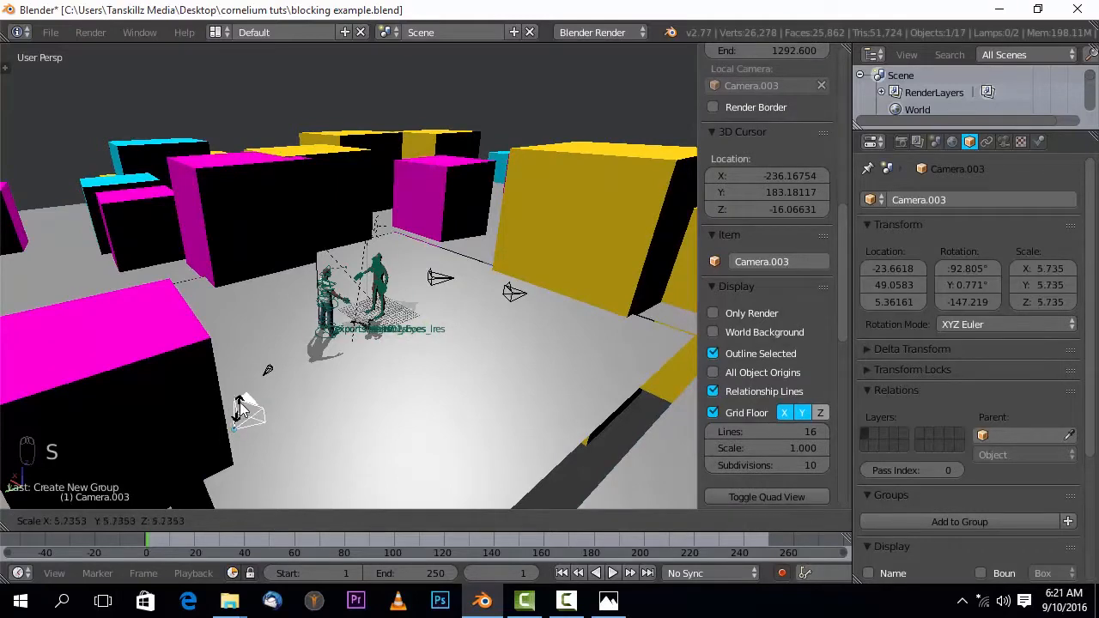
left_click(275, 398)
- Examine the two characters facing each other from near ground level and from behind the clothed character
middle_click_drag(317, 393, 374, 410)
middle_click_drag(465, 453, 426, 434)
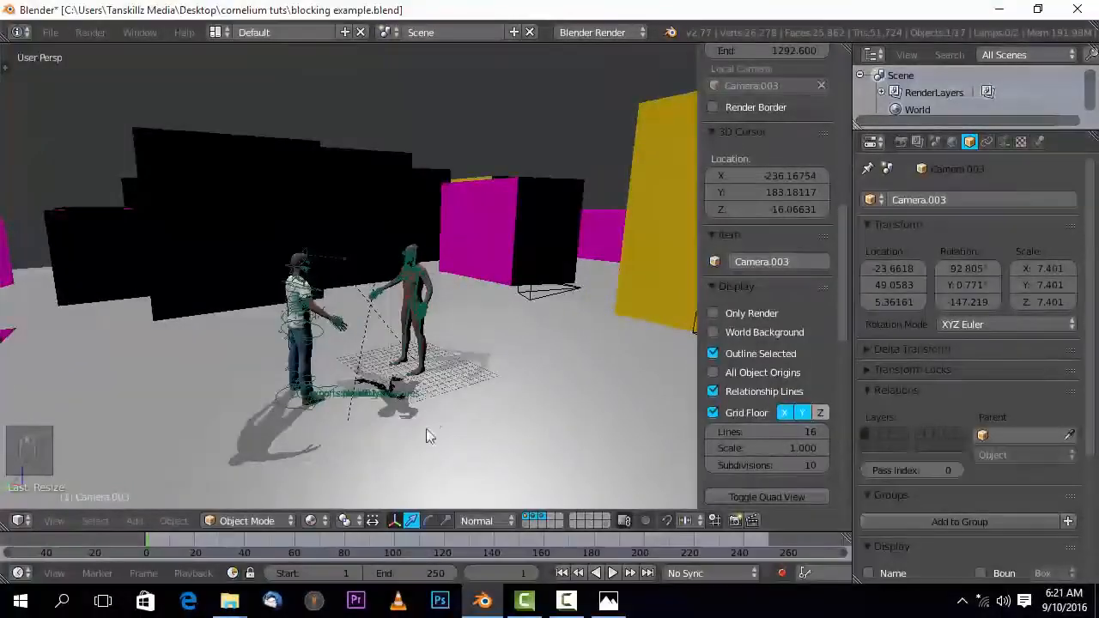
middle_click_drag(470, 400, 460, 384)
scroll(455, 388, "up", 2)
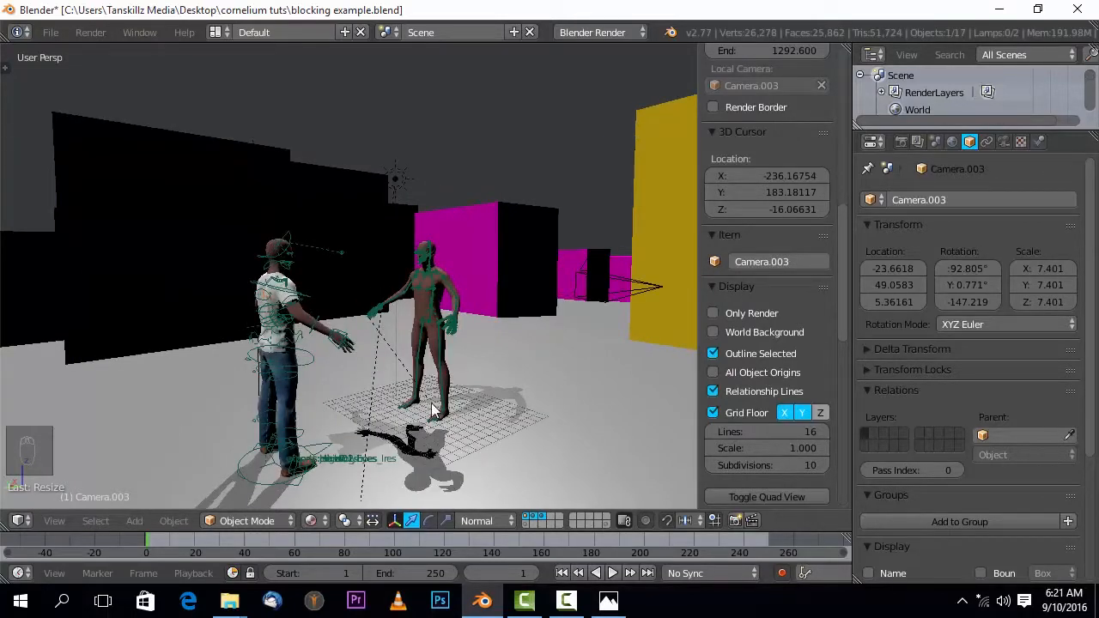
middle_click_drag(436, 341, 451, 337)
scroll(451, 336, "up", 1)
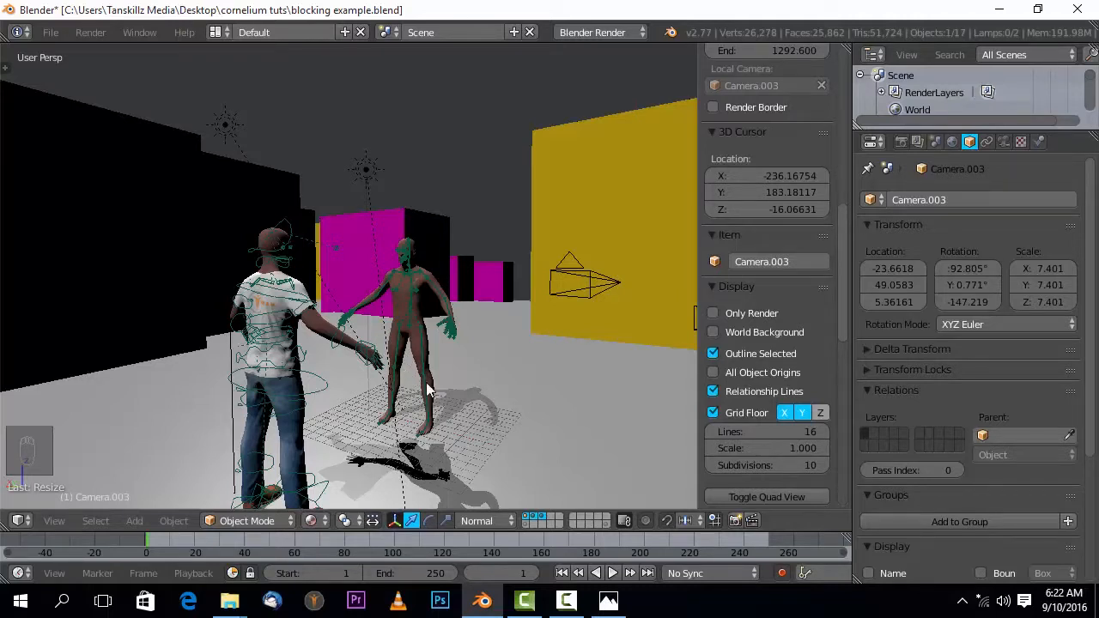
- Switch to the Photos slide to read the note about shot names, and return to Blender
mouse_move(609, 599)
left_click(582, 539)
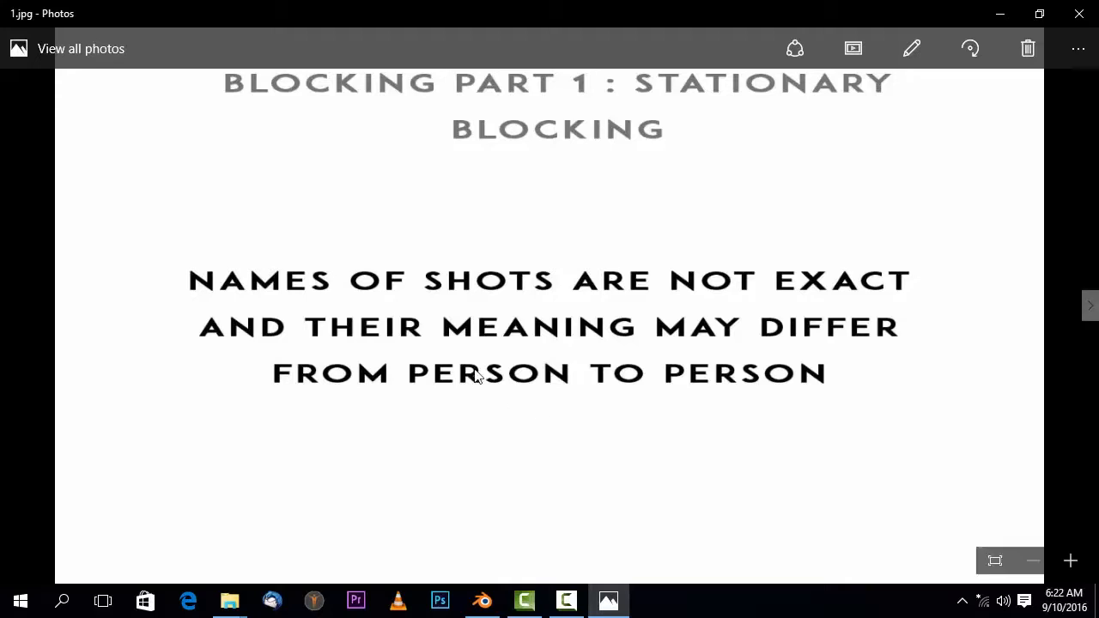
left_click(482, 600)
- Select the clothed character's rig and bring his full body into view from the front
scroll(415, 373, "up", 5)
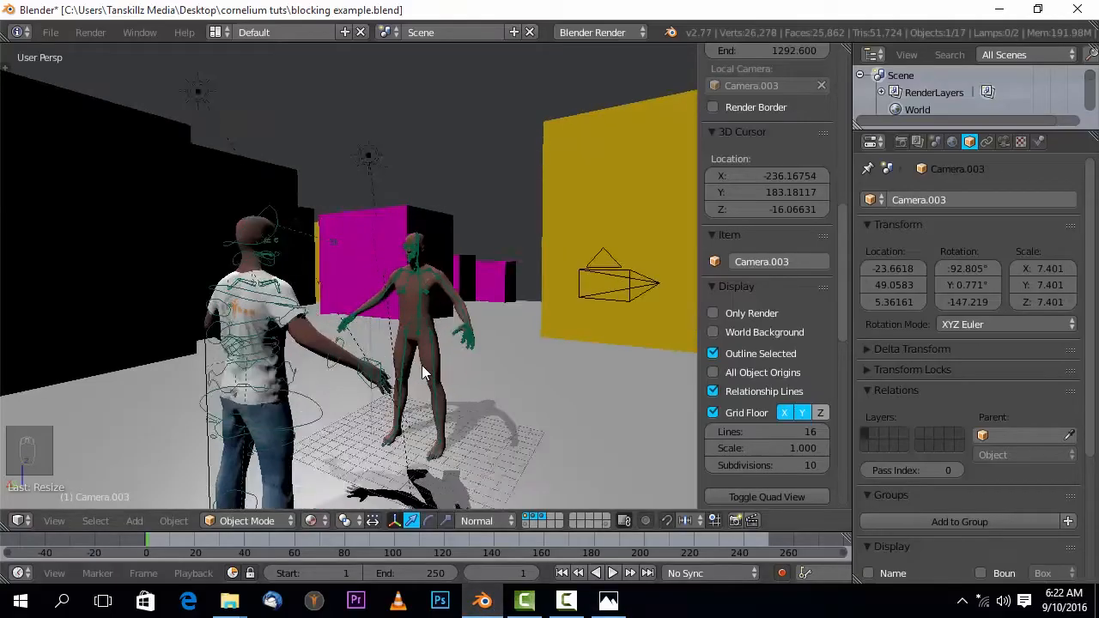
middle_click_drag(470, 339, 299, 256)
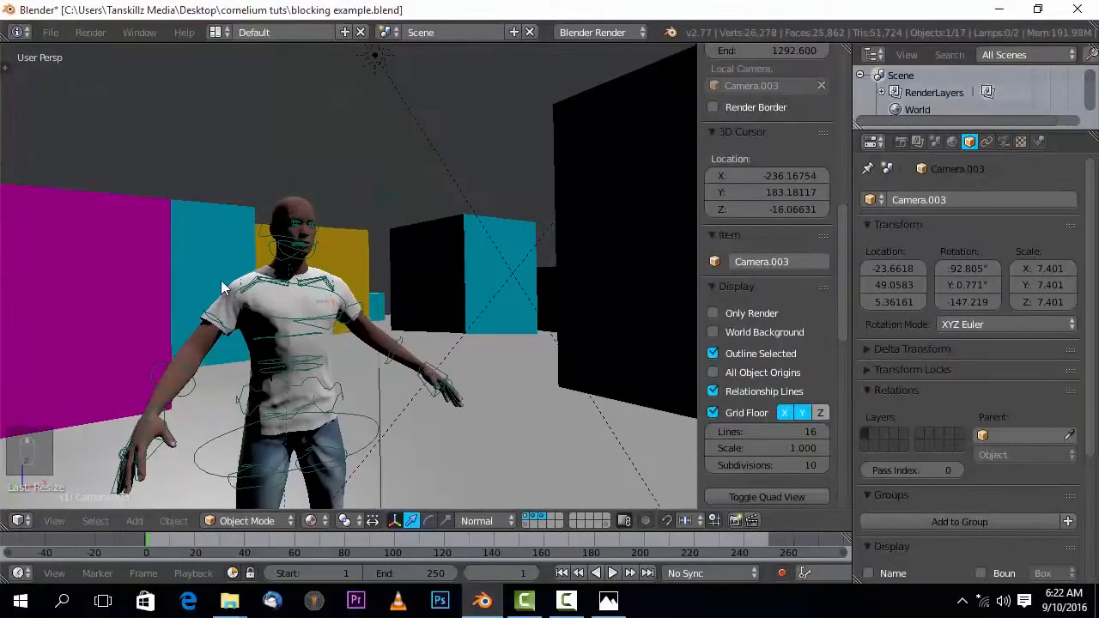
right_click(302, 250)
key("KP_Decimal")
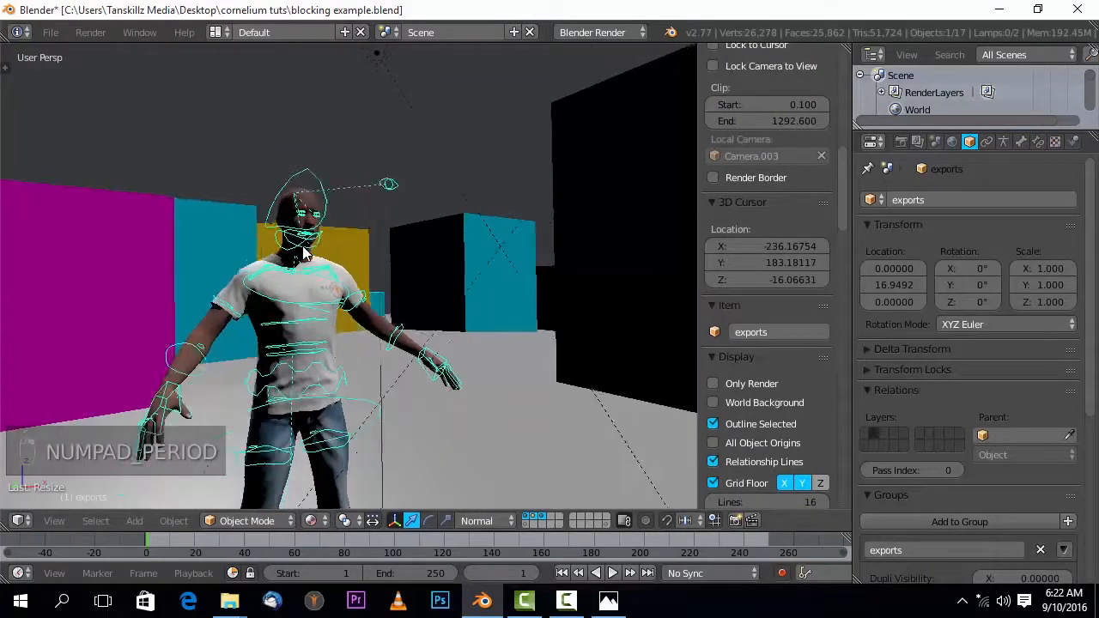
scroll(397, 163, "up", 5)
middle_click_drag(398, 163, 343, 258)
scroll(361, 241, "down", 3)
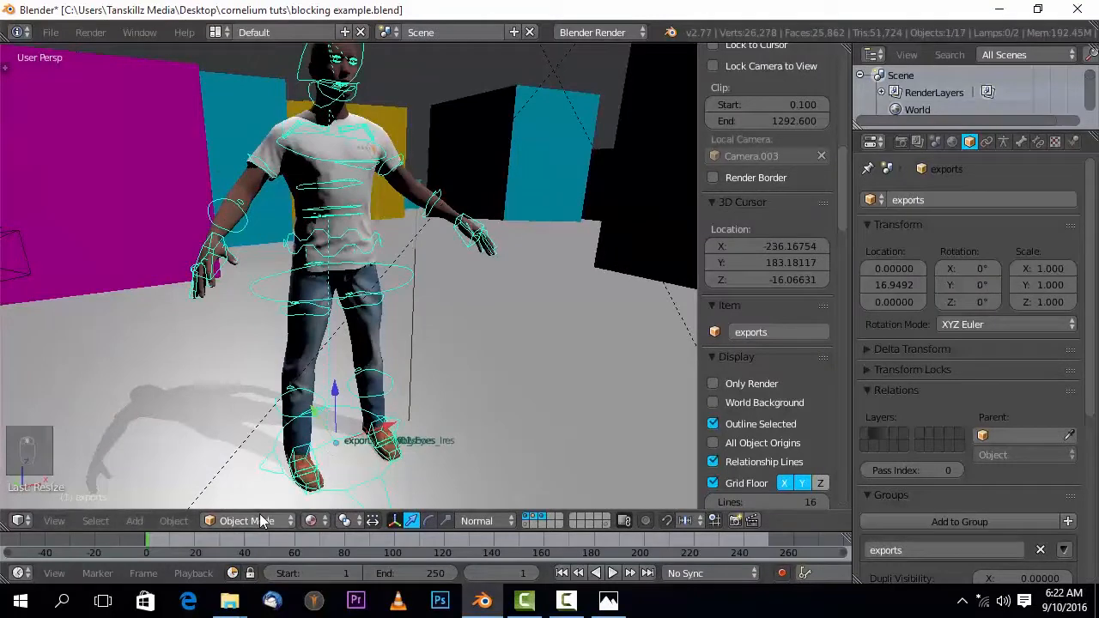
- Put the clothed character's rig in Pose Mode, select the neck bone and centre the view on it
left_click(247, 520)
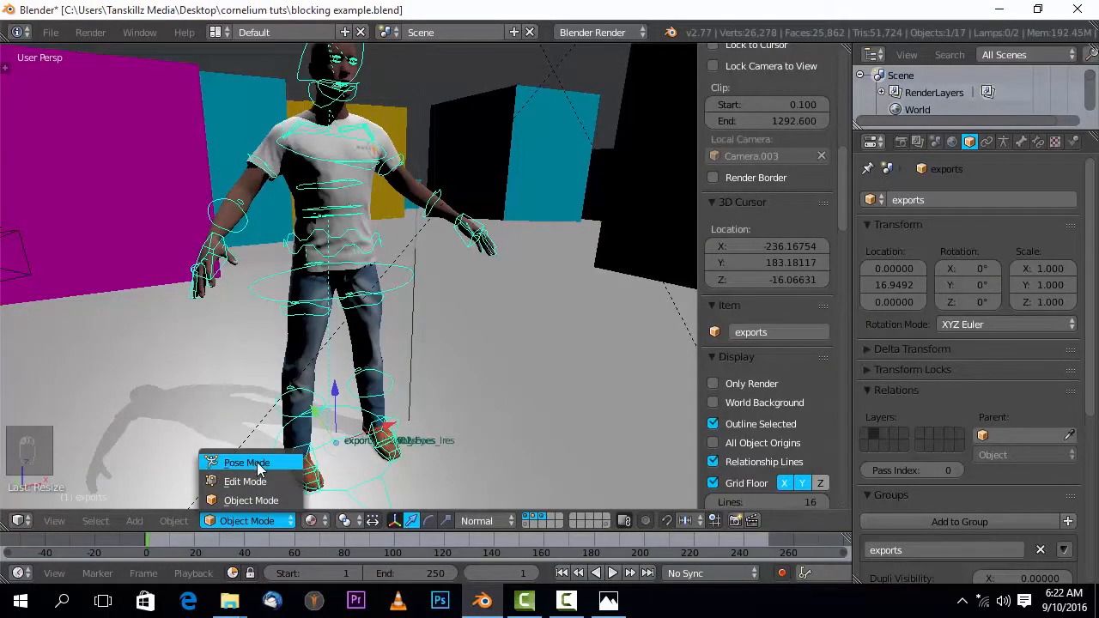
left_click(258, 465)
right_click(346, 103)
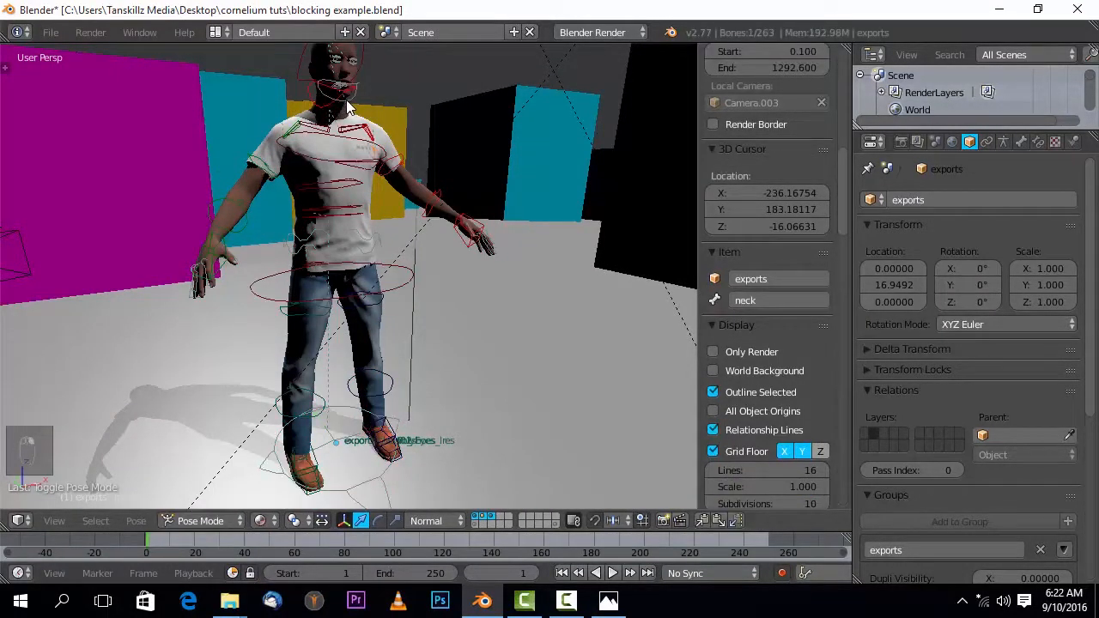
key("KP_Decimal")
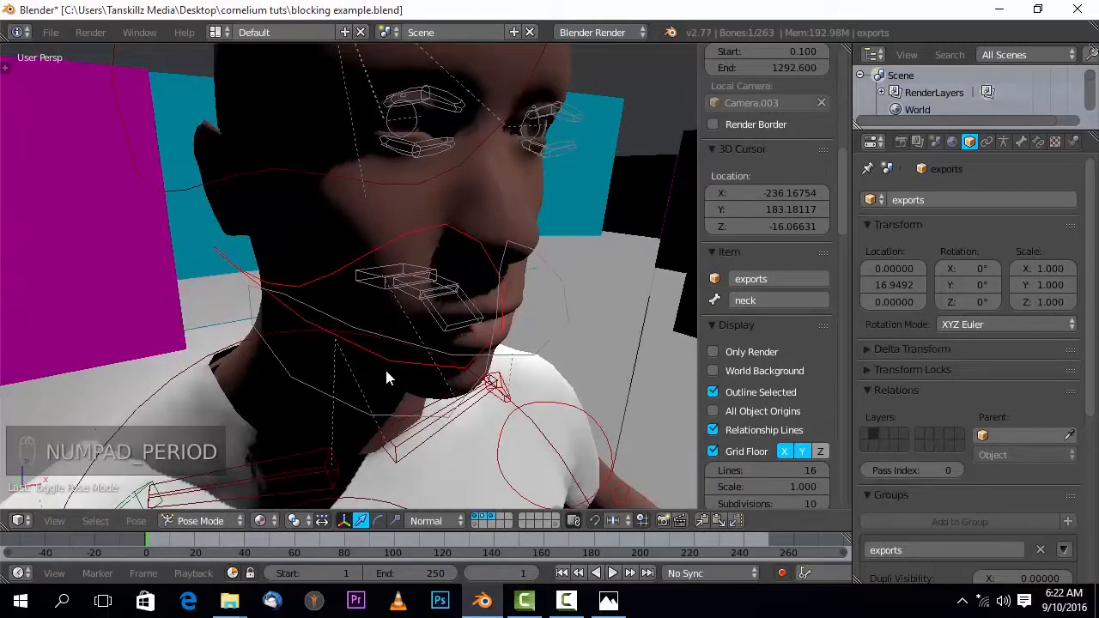
- Examine the clothed character's face from the front at close-up framings, from head and shoulders to the mouth
scroll(382, 367, "down", 5)
middle_click_drag(382, 367, 351, 343)
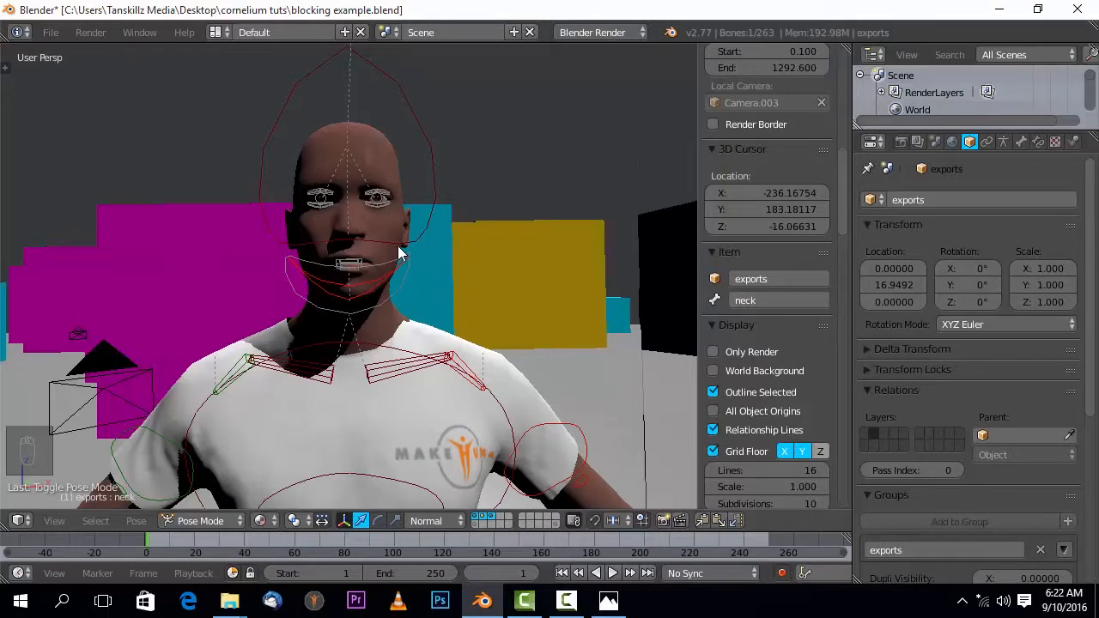
scroll(397, 246, "up", 3)
scroll(401, 241, "up", 2)
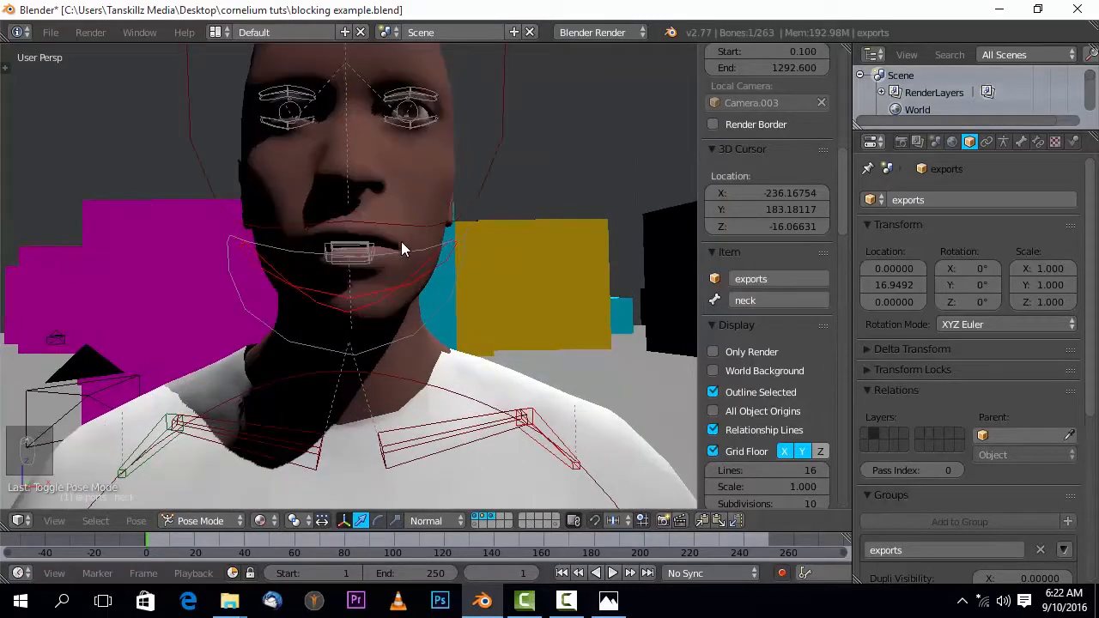
middle_click_drag(405, 254, 417, 251)
scroll(422, 242, "up", 5)
scroll(422, 263, "up", 3)
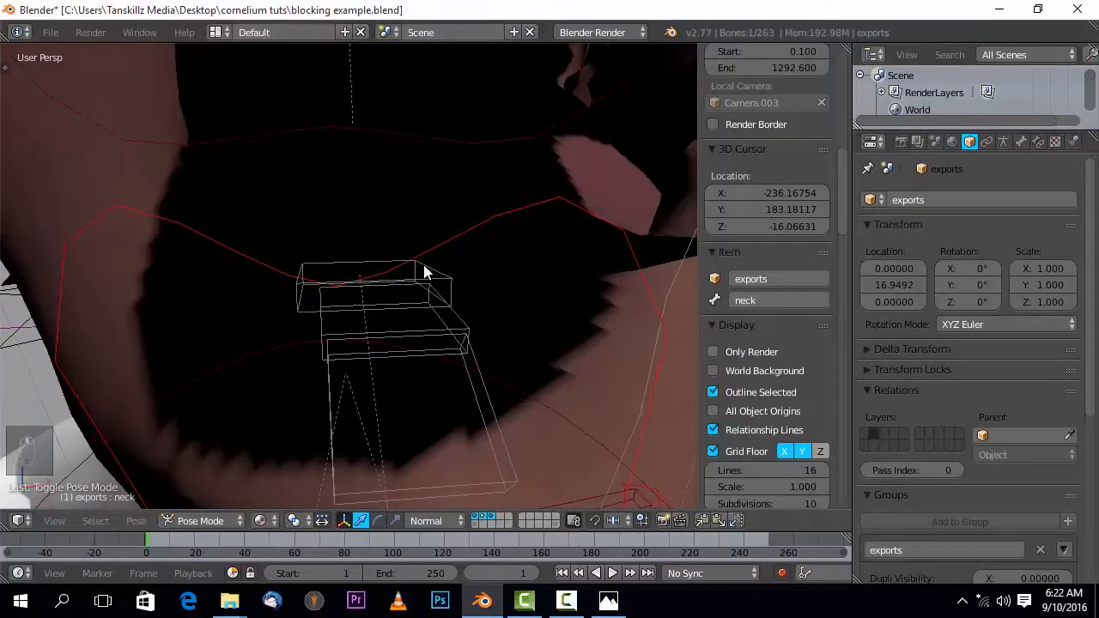
scroll(432, 249, "down", 5)
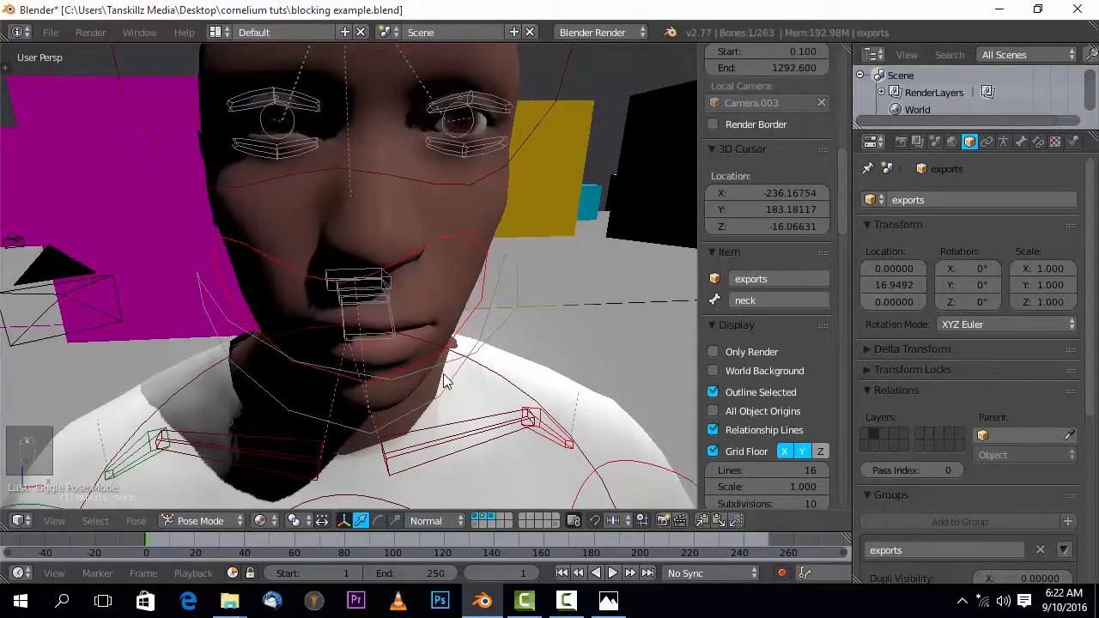
middle_click_drag(440, 411, 446, 404)
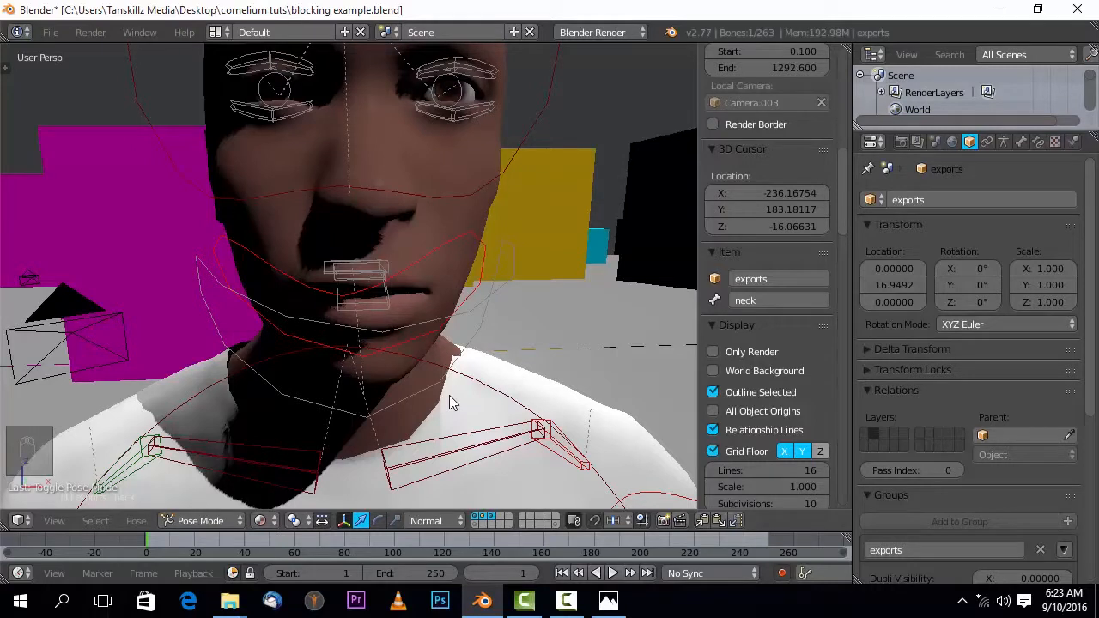
- Examine progressively wider framings of the clothed character, from chest up to a full shot past the other character's shoulder
scroll(448, 395, "down", 7)
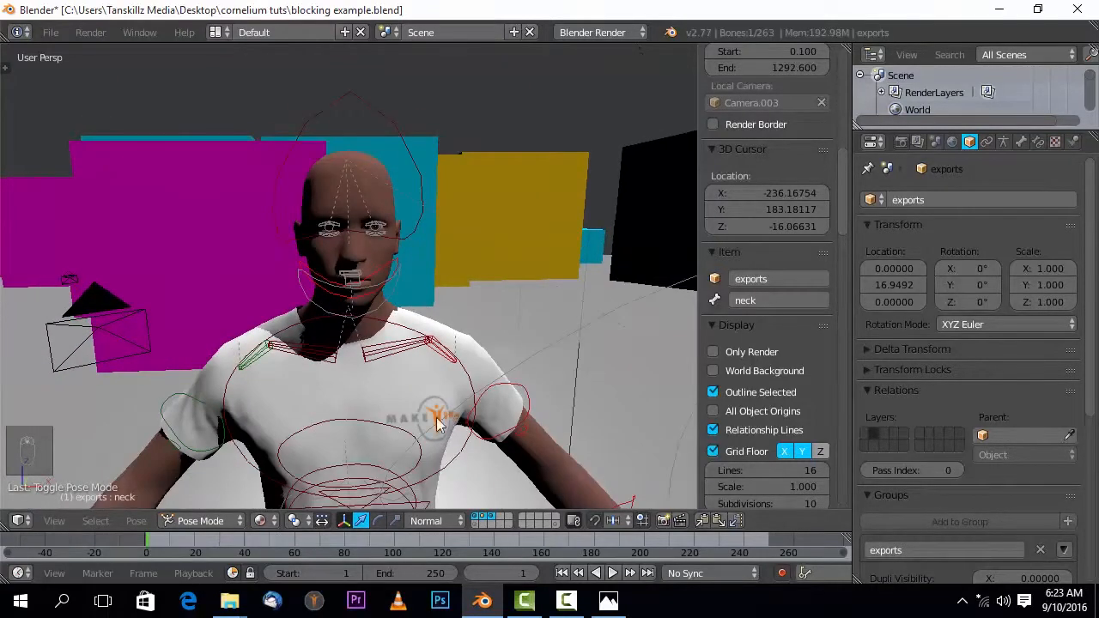
middle_click_drag(421, 418, 422, 410)
scroll(431, 417, "down", 4)
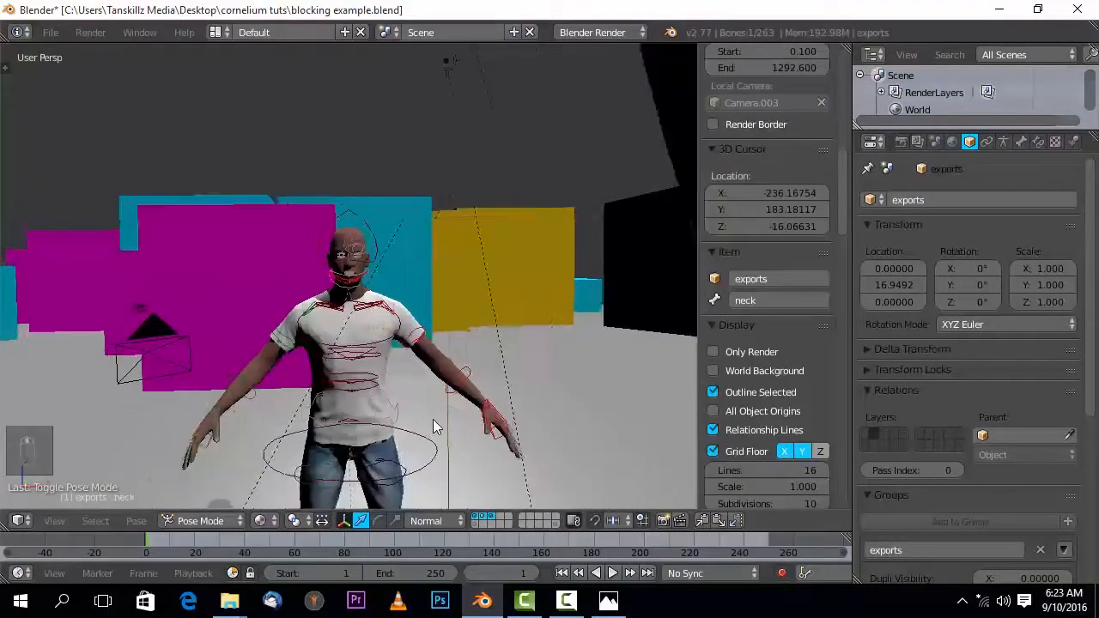
middle_click_drag(426, 415, 428, 402)
scroll(428, 403, "down", 3)
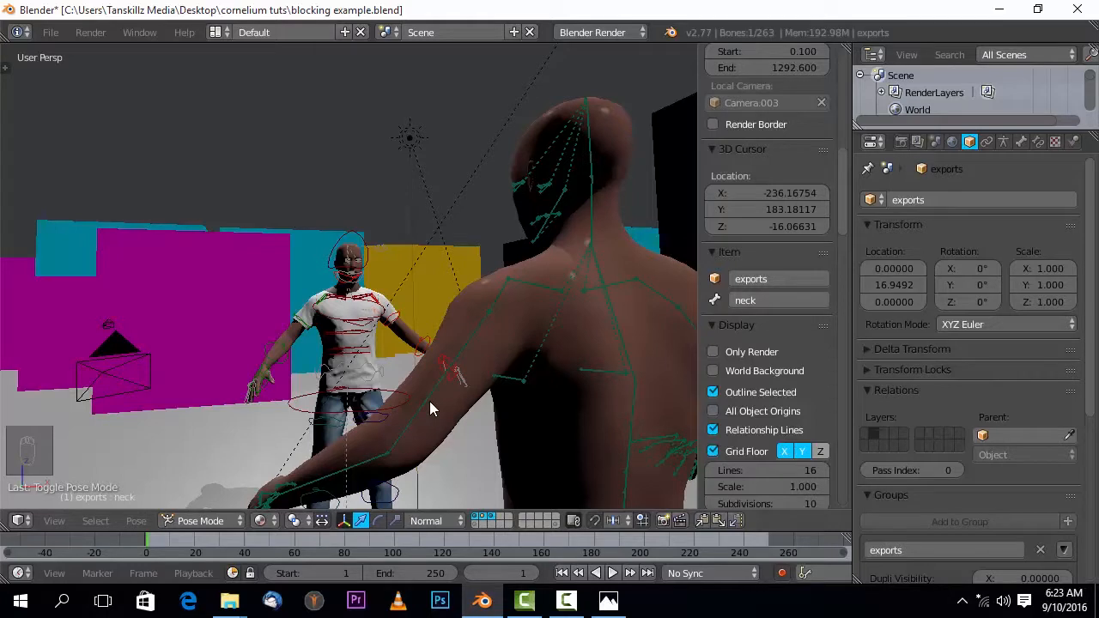
scroll(427, 401, "down", 4)
middle_click_drag(402, 413, 416, 408)
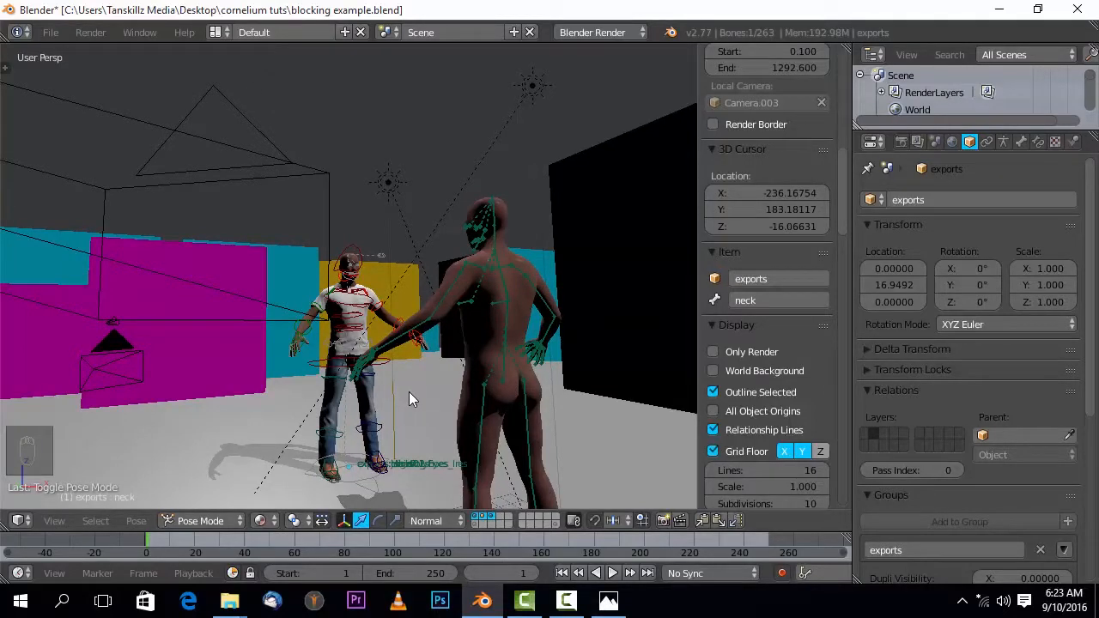
middle_click_drag(409, 391, 405, 405)
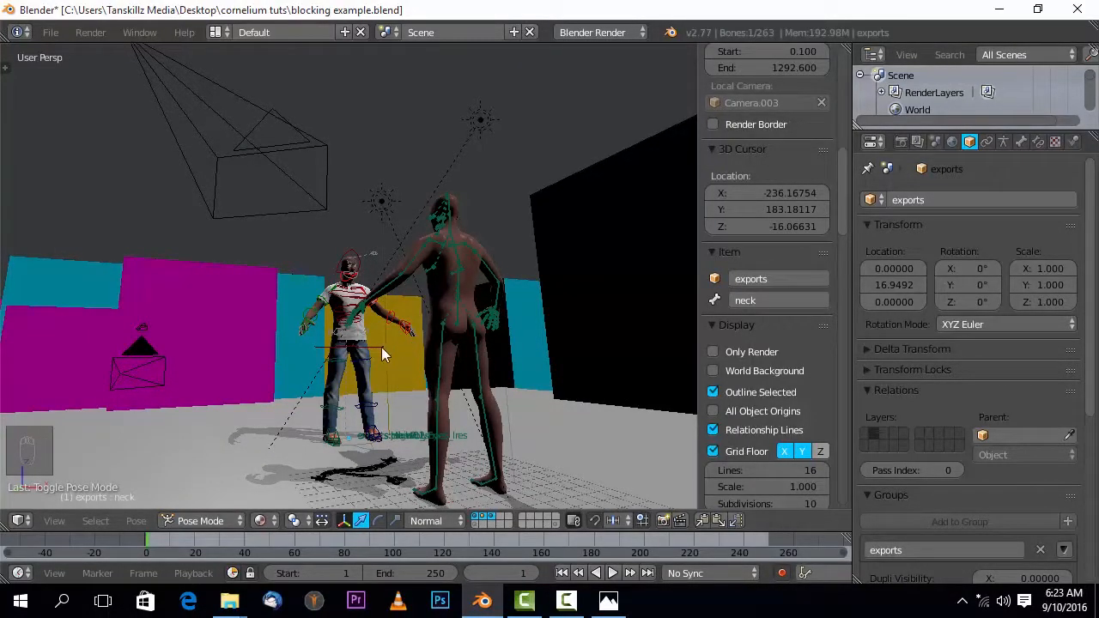
- Examine the clothed character from a low angle, moving in from a medium shot to a close-up of the face
scroll(374, 343, "up", 5)
middle_click_drag(401, 379, 384, 391)
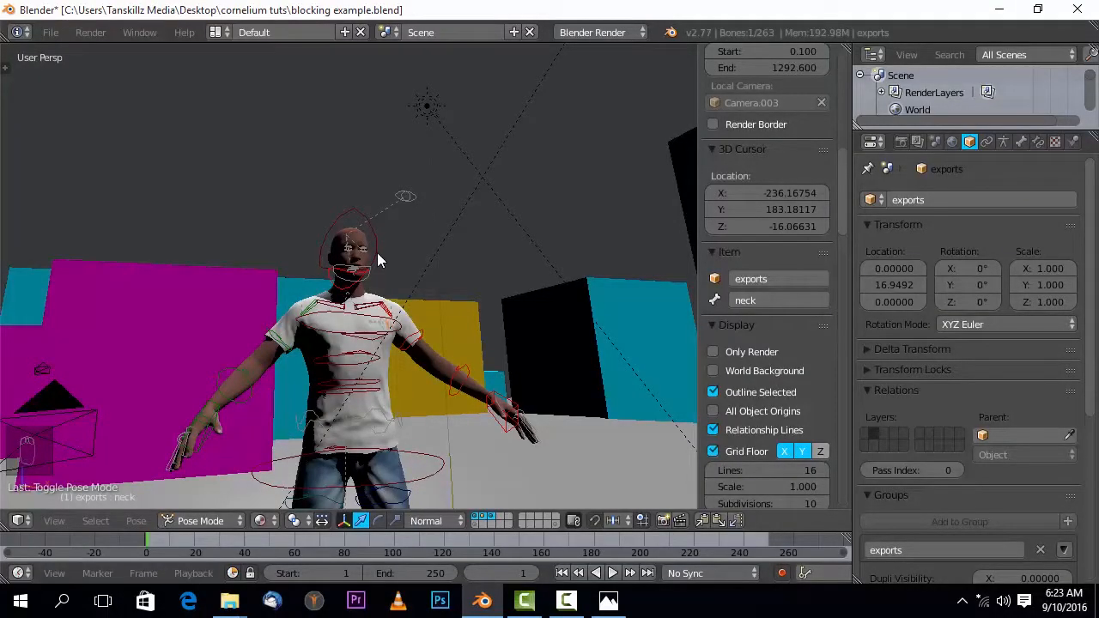
scroll(377, 253, "up", 6)
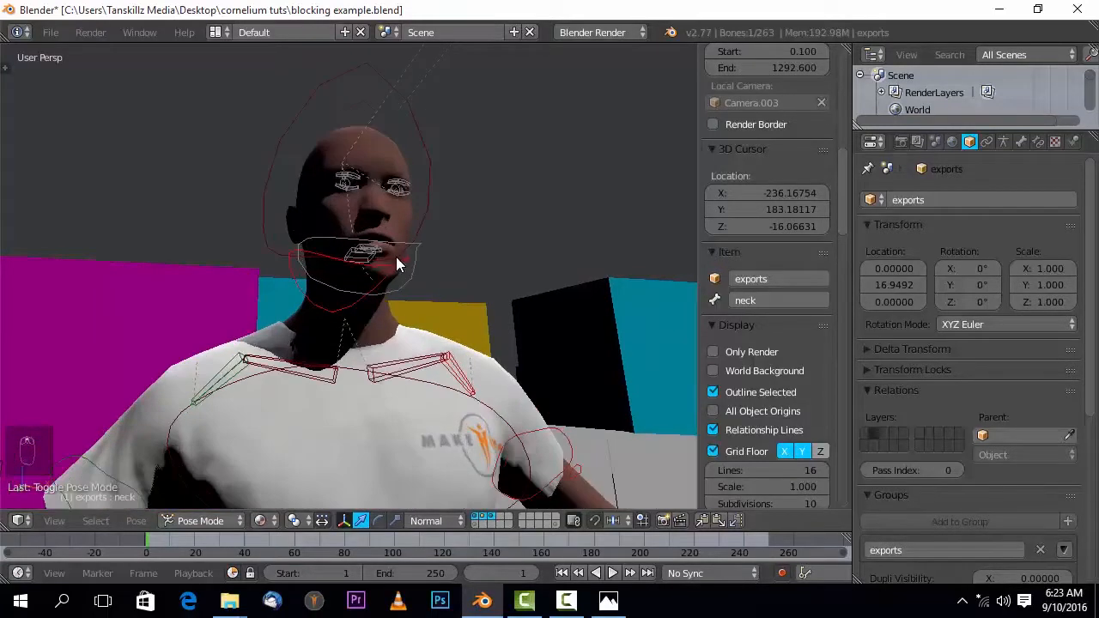
scroll(395, 256, "up", 2)
scroll(397, 258, "down", 2)
scroll(393, 256, "up", 4)
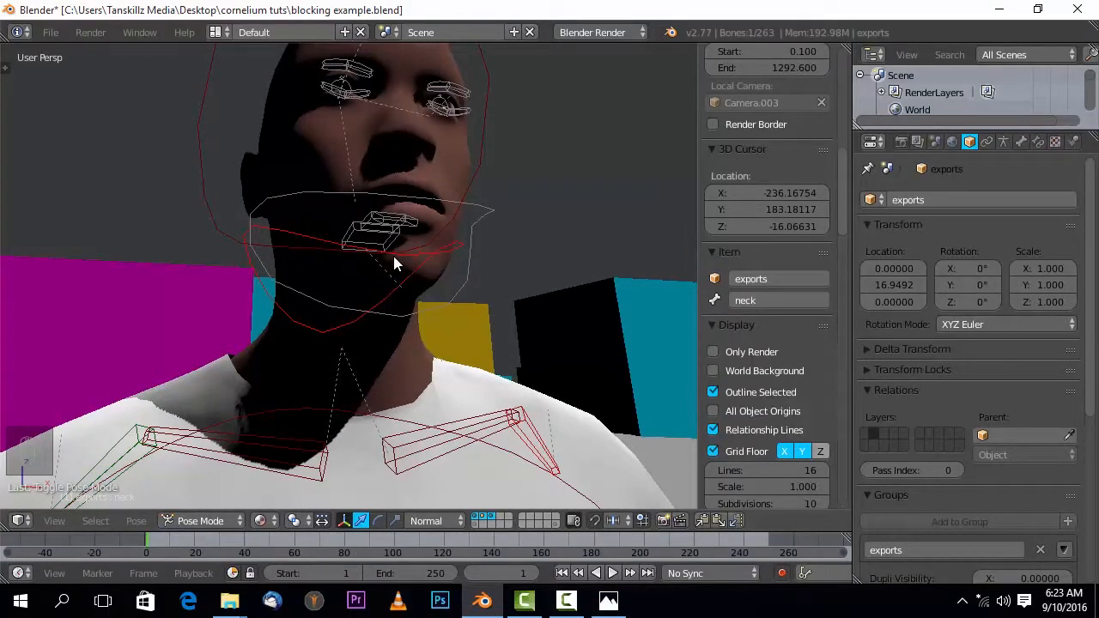
middle_click_drag(404, 298, 420, 318)
middle_click_drag(452, 361, 435, 360)
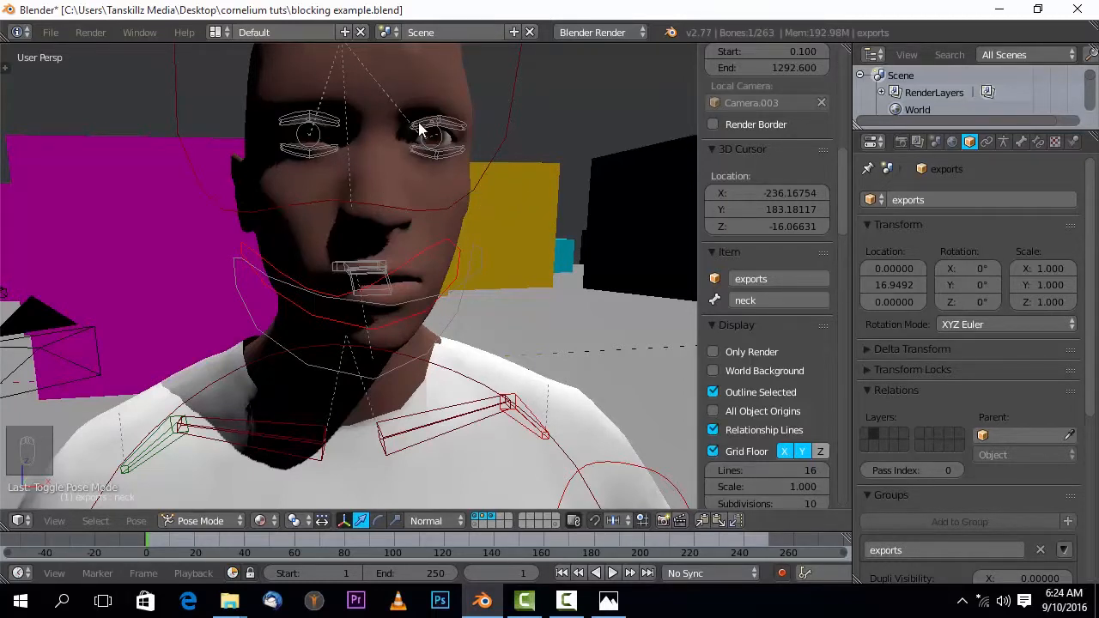
- Examine the clothed character's eyes in tight close-up and view the head from a high side angle
scroll(483, 153, "up", 3)
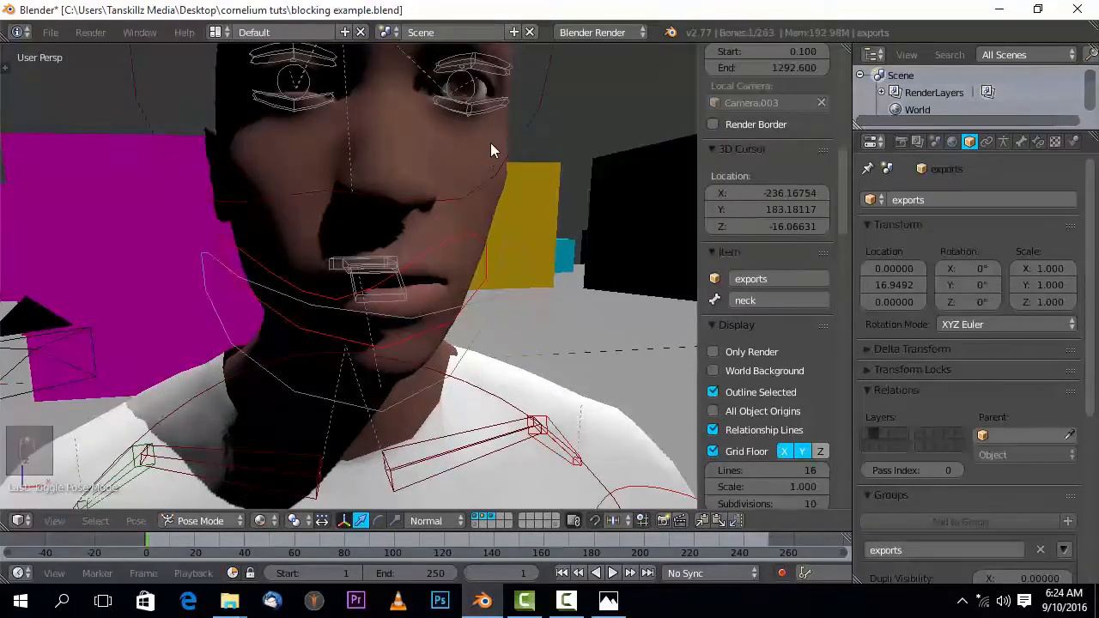
middle_click_drag(489, 157, 495, 106)
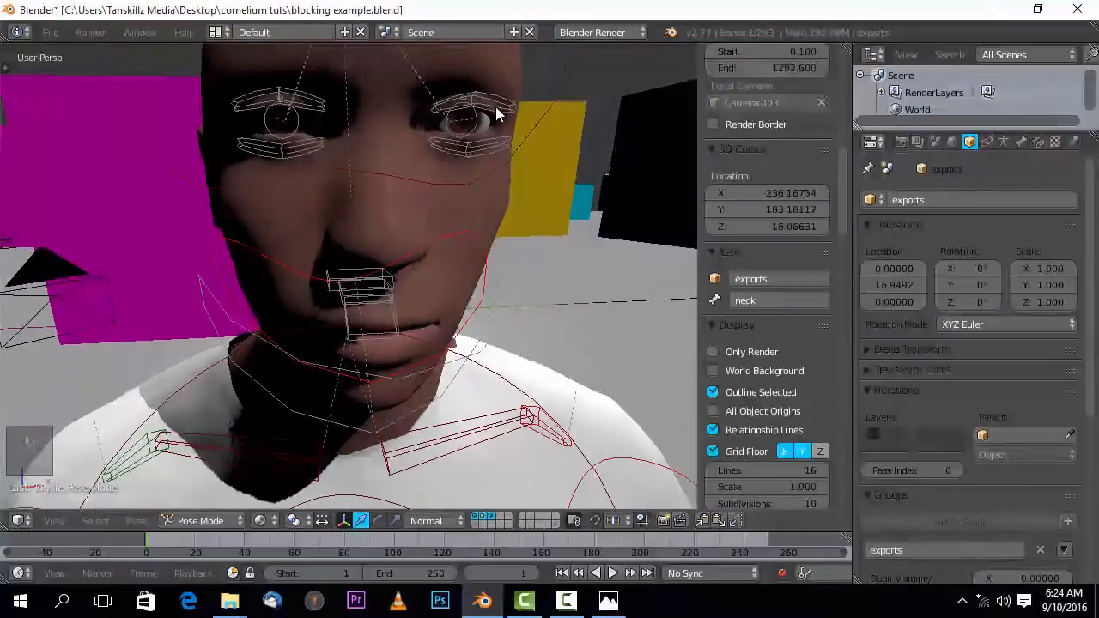
scroll(481, 157, "up", 3)
middle_click_drag(481, 156, 556, 176)
scroll(498, 199, "down", 3)
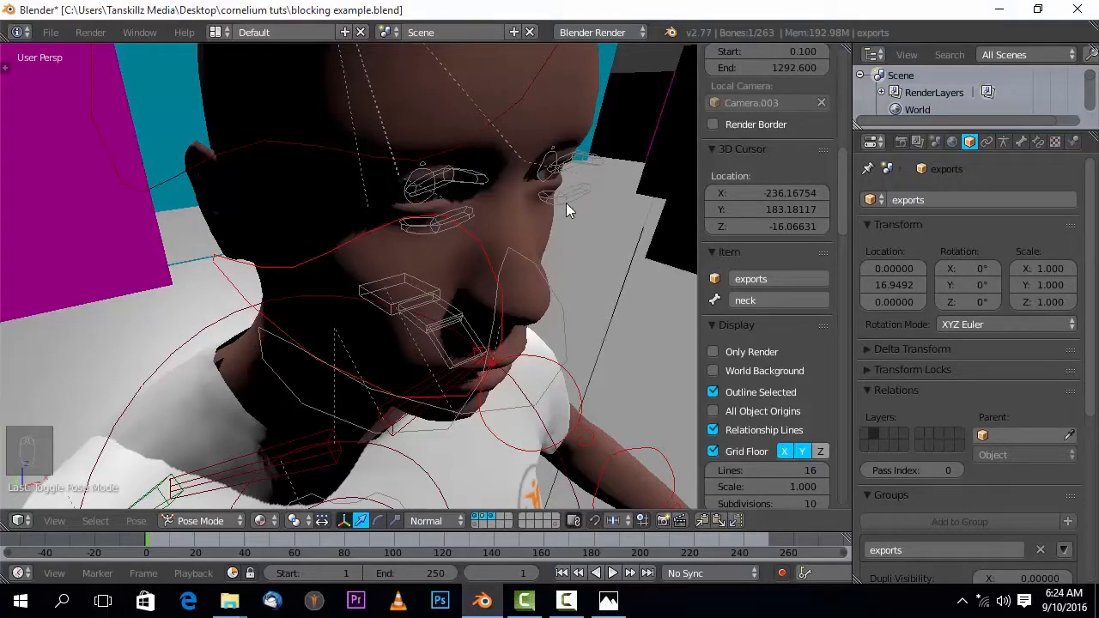
scroll(544, 369, "down", 8)
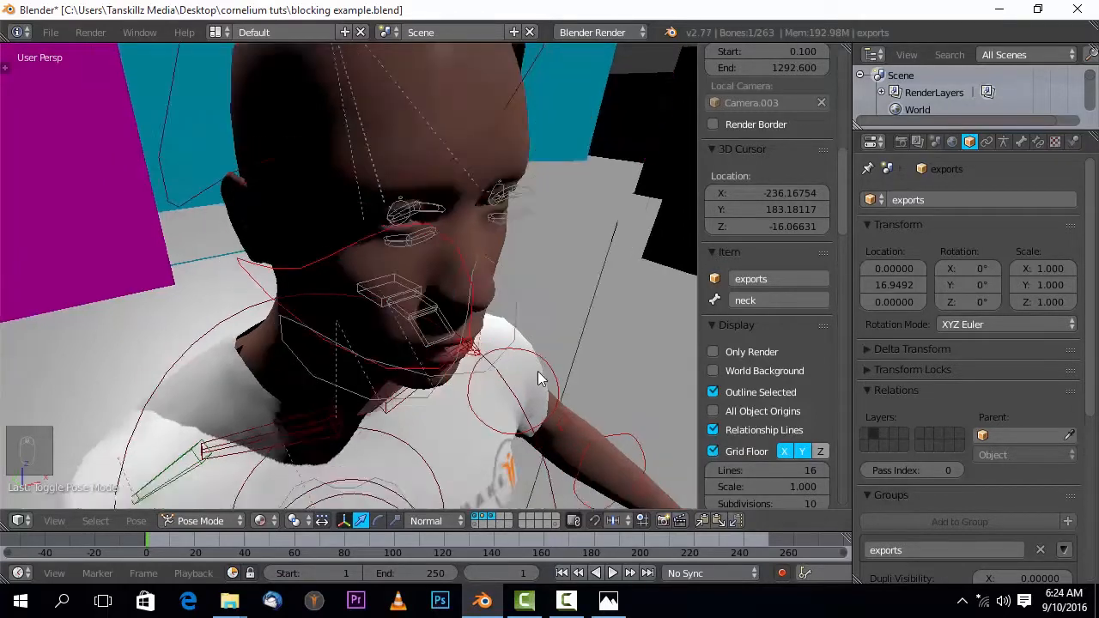
- Examine the clothed character in a medium shot and both characters in a wide shot from behind the unclothed one
middle_click_drag(503, 412, 502, 386)
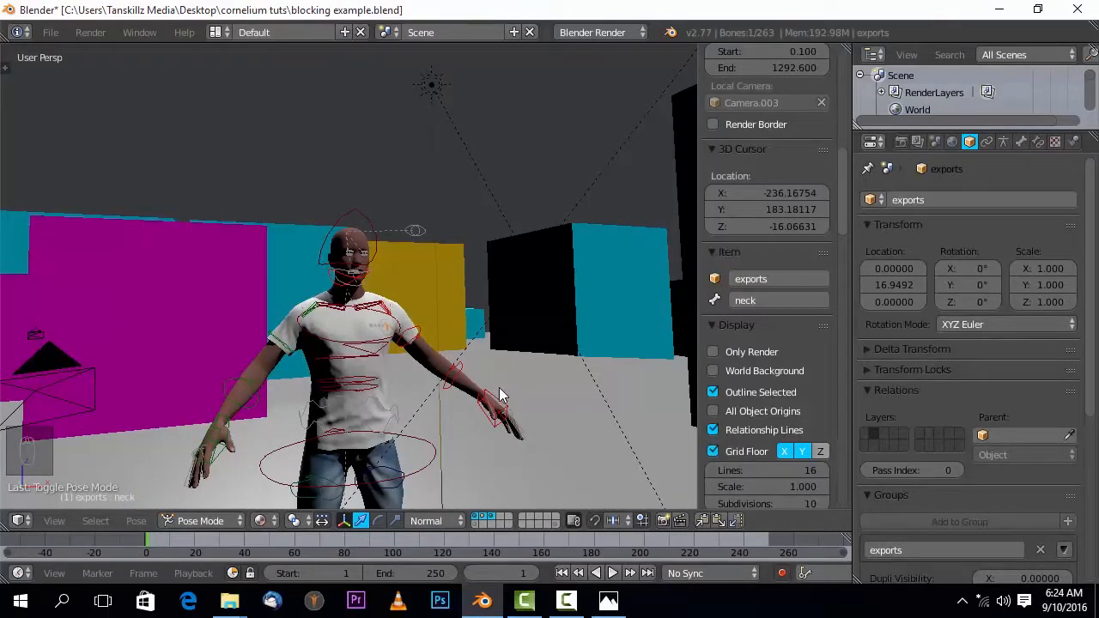
scroll(499, 386, "down", 4)
scroll(498, 393, "down", 2)
middle_click_drag(516, 398, 519, 398)
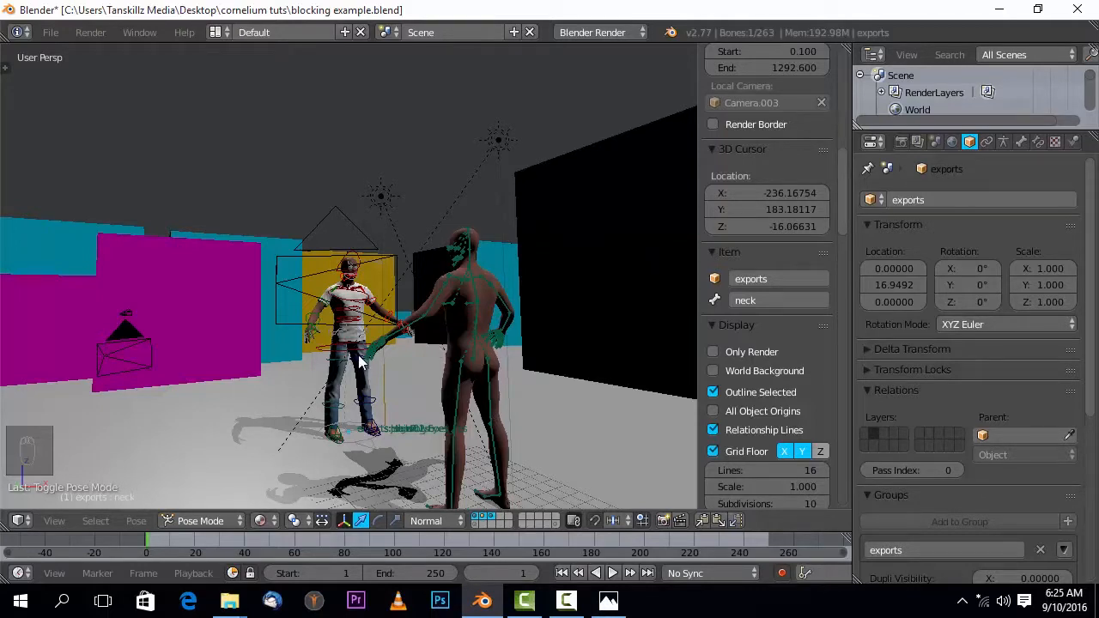
mouse_move(380, 359)
middle_mouse_down()
mouse_move(397, 355)
mouse_move(384, 360)
middle_mouse_up()
- Switch to the Photos slides, advance from 1.jpg to 2.jpg on not cropping characters at their joints, and return to Blender
left_click(608, 603)
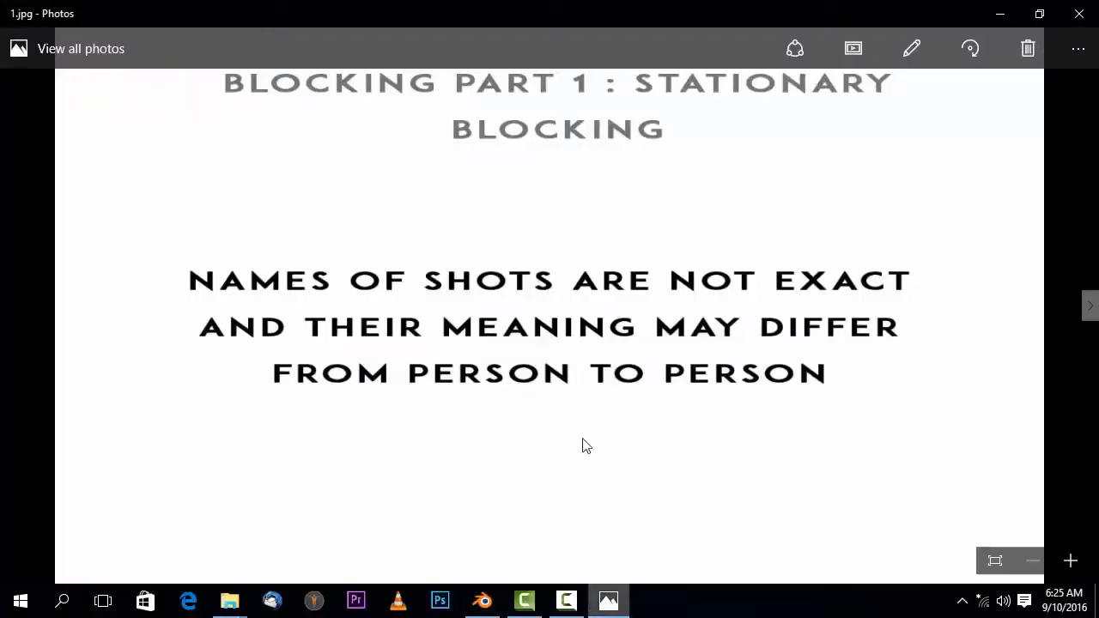
left_click(1091, 305)
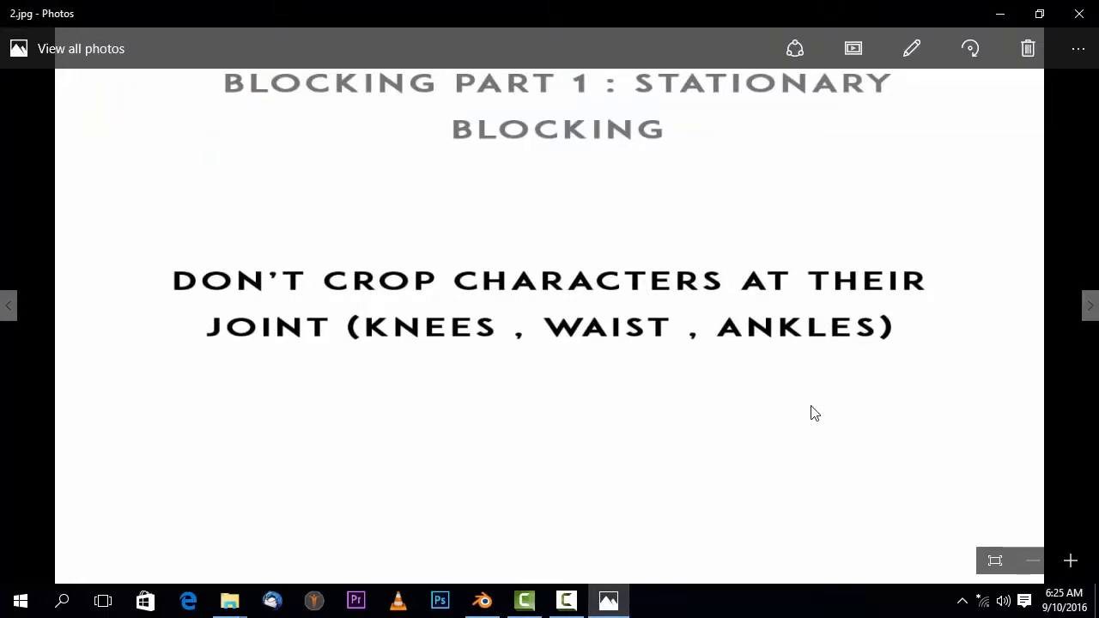
left_click(486, 603)
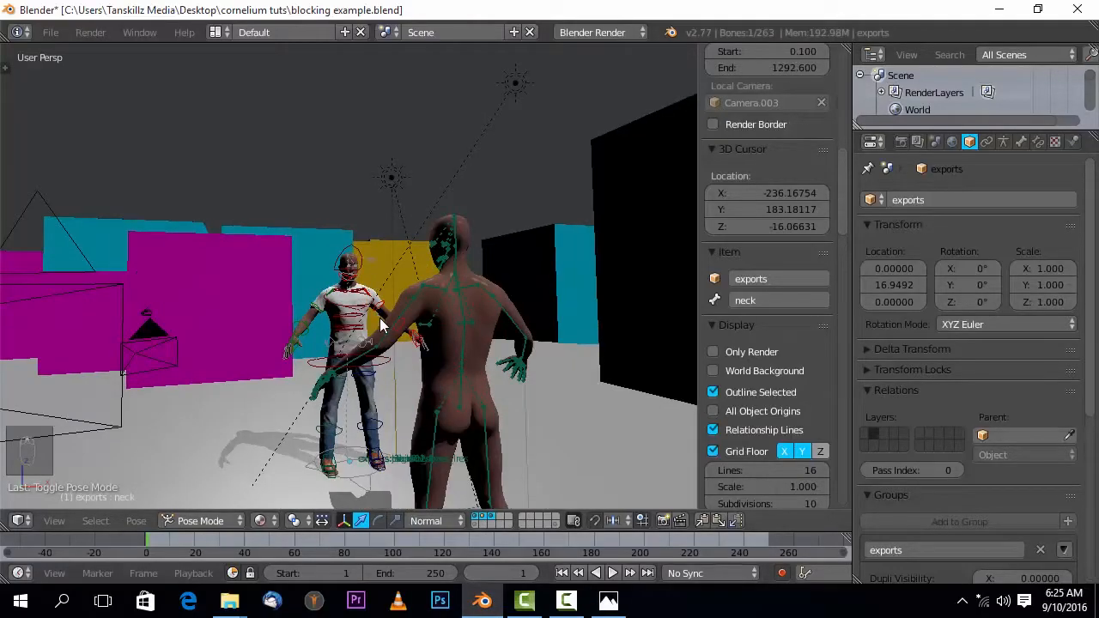
- Make Camera.001, near the unclothed character, the active camera and fit its frame to an enlarged viewport
middle_click_drag(383, 357, 508, 382)
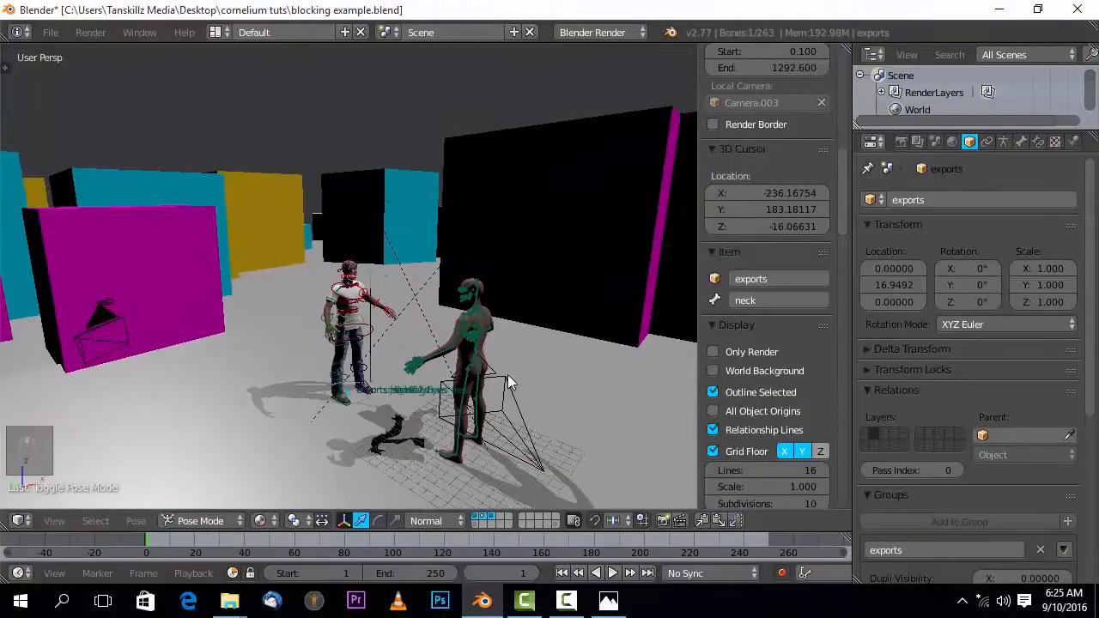
right_click(528, 438)
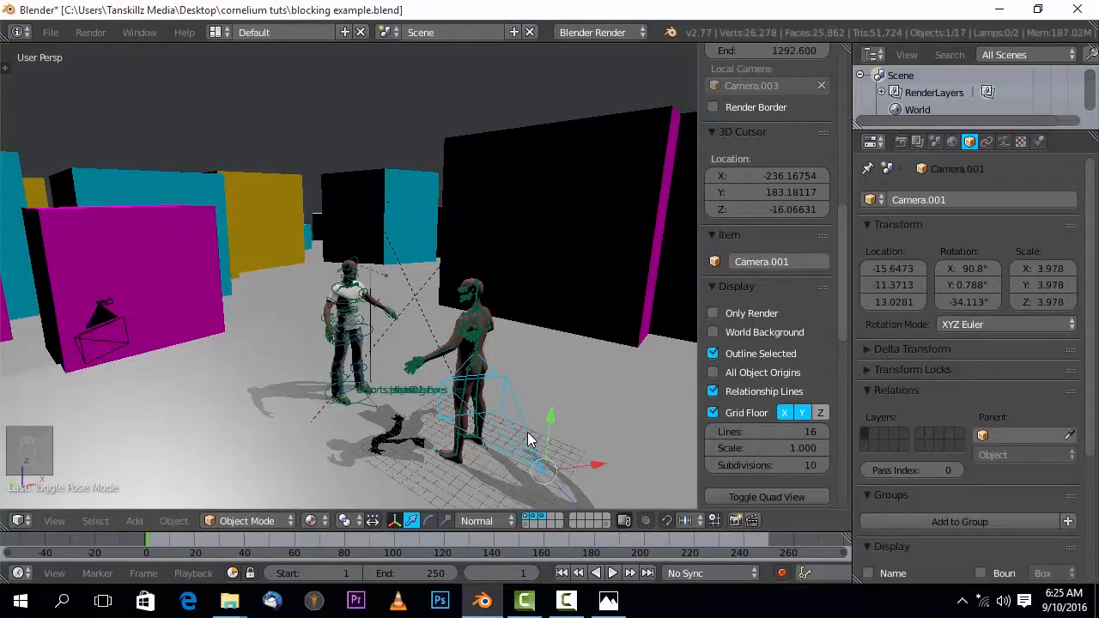
key("ctrl+KP_0")
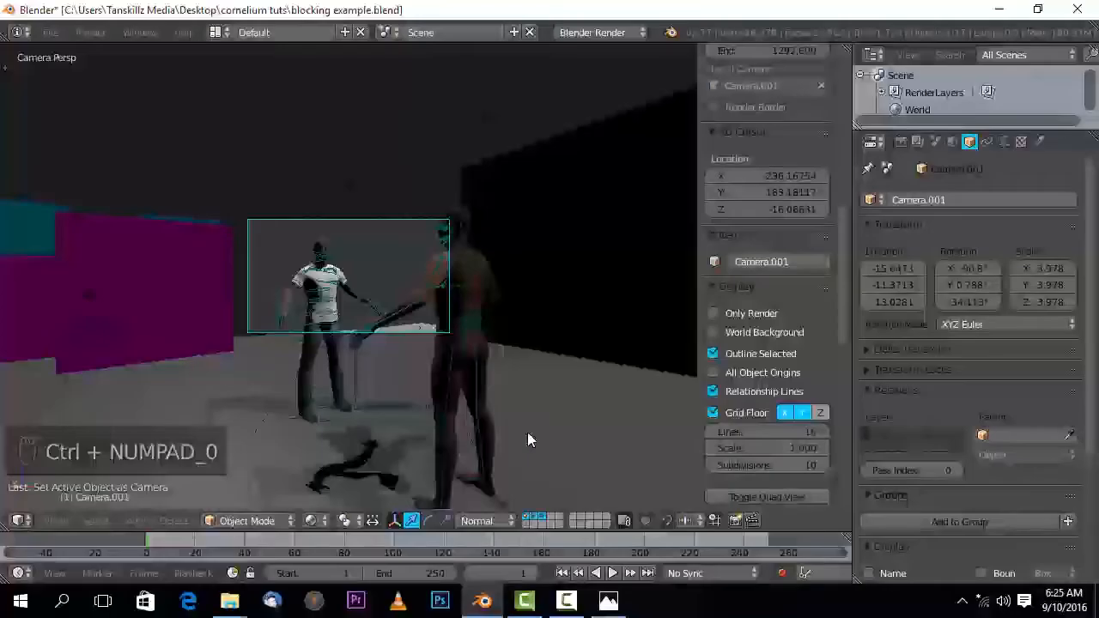
scroll(464, 310, "up", 6)
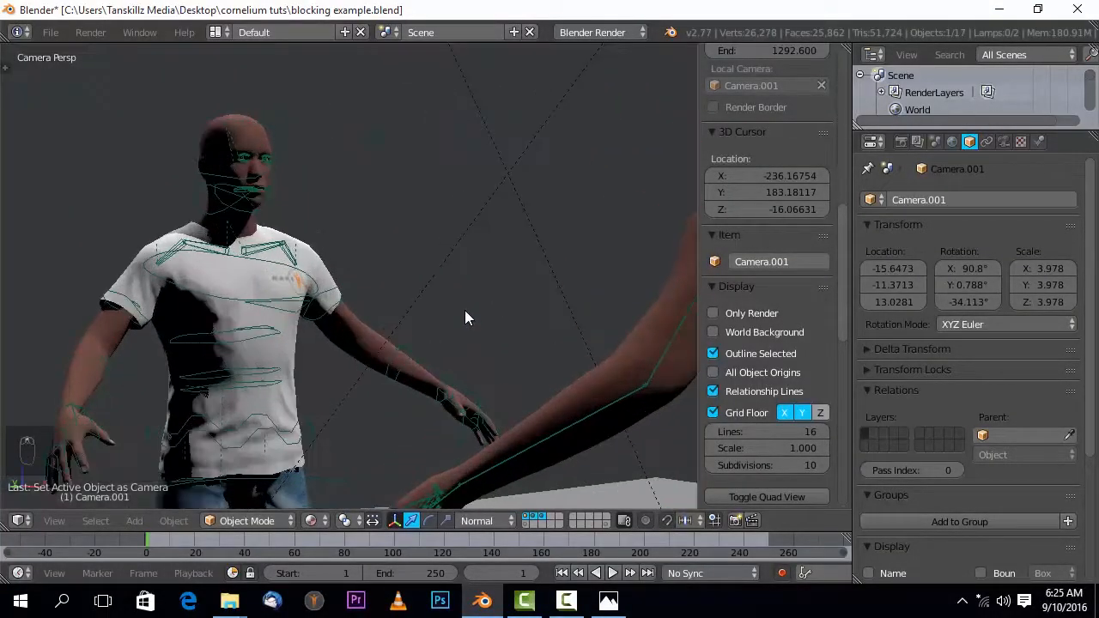
key("Home")
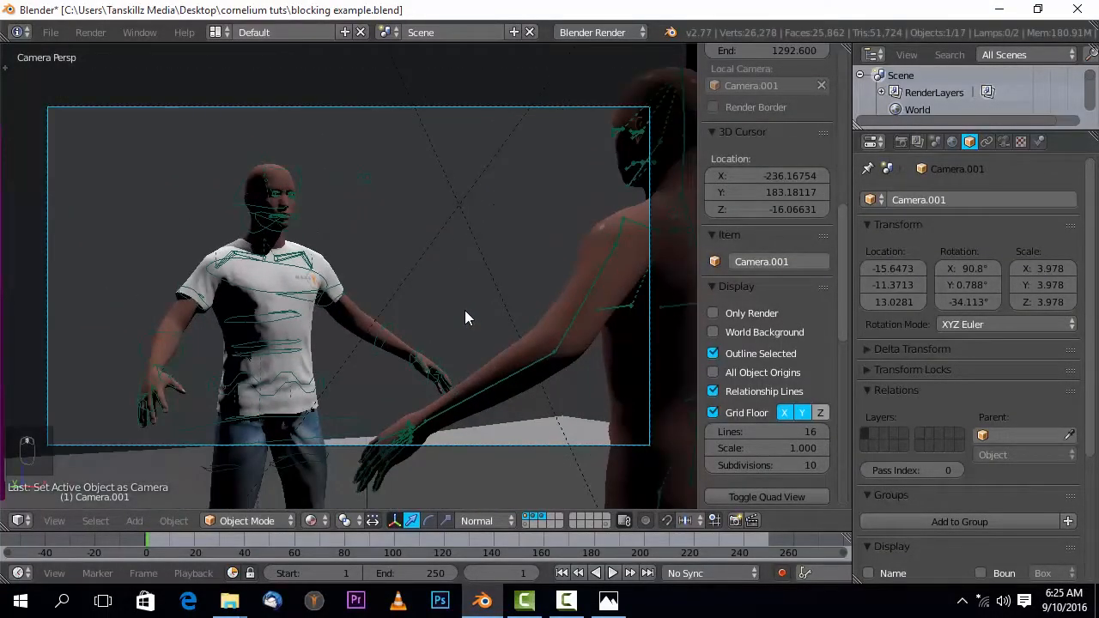
key("n")
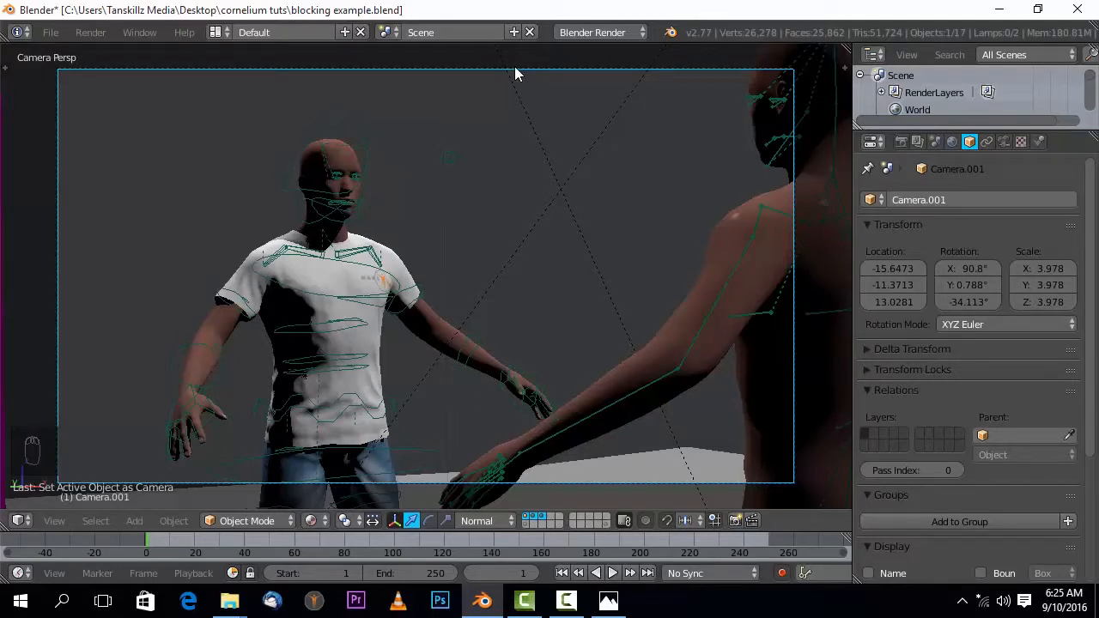
- Raise Camera.001 vertically to a Z location of about 14.47 to crop the clothed character at the waist
key("g")
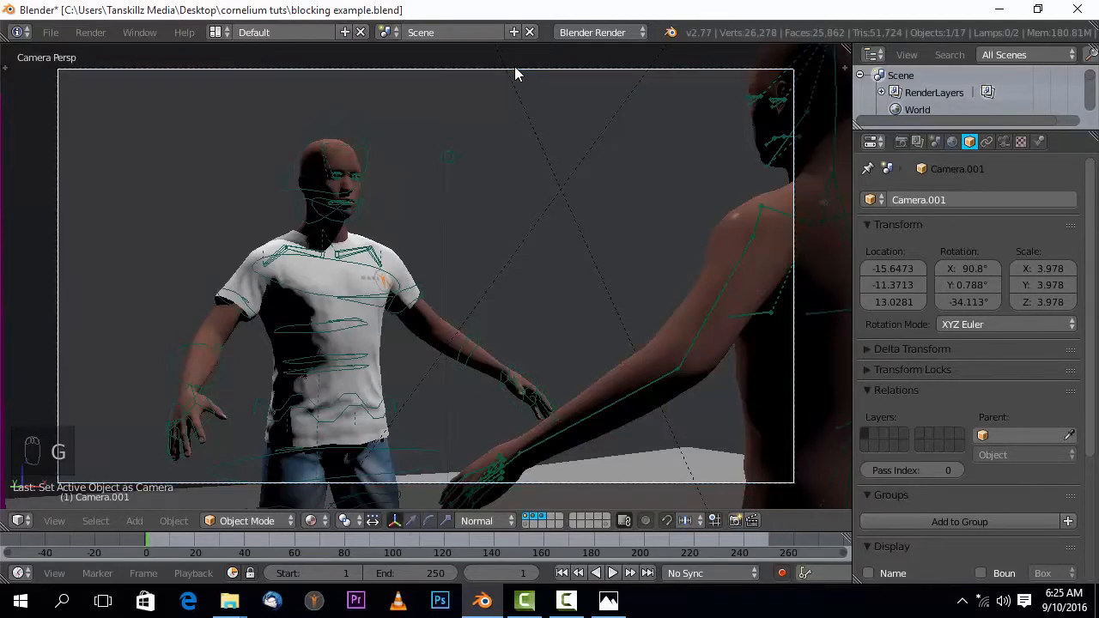
key("z")
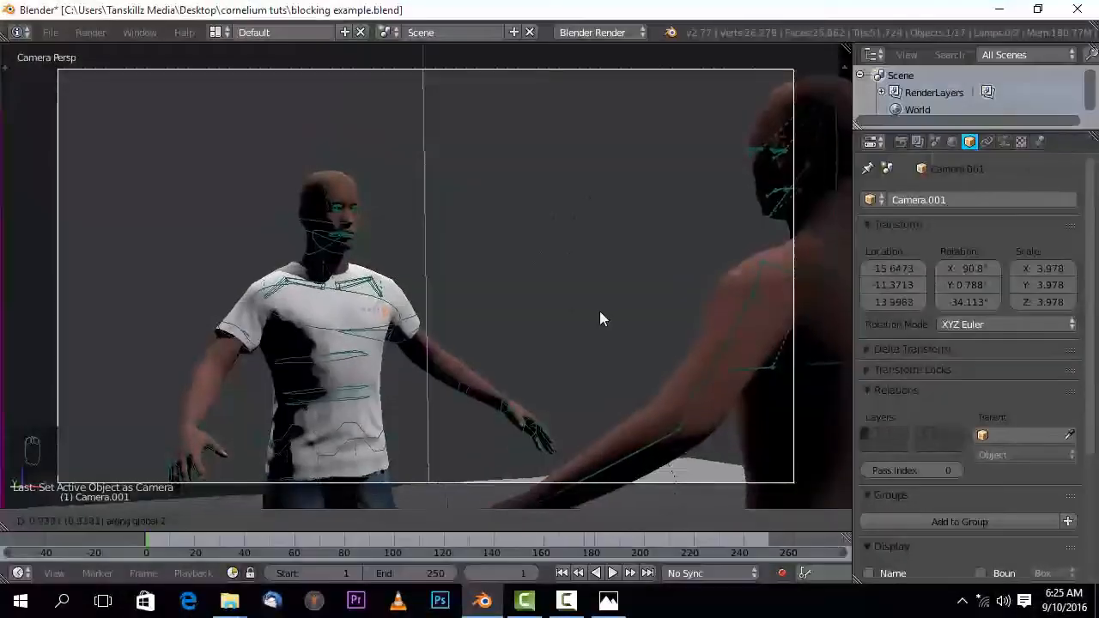
left_click(635, 258)
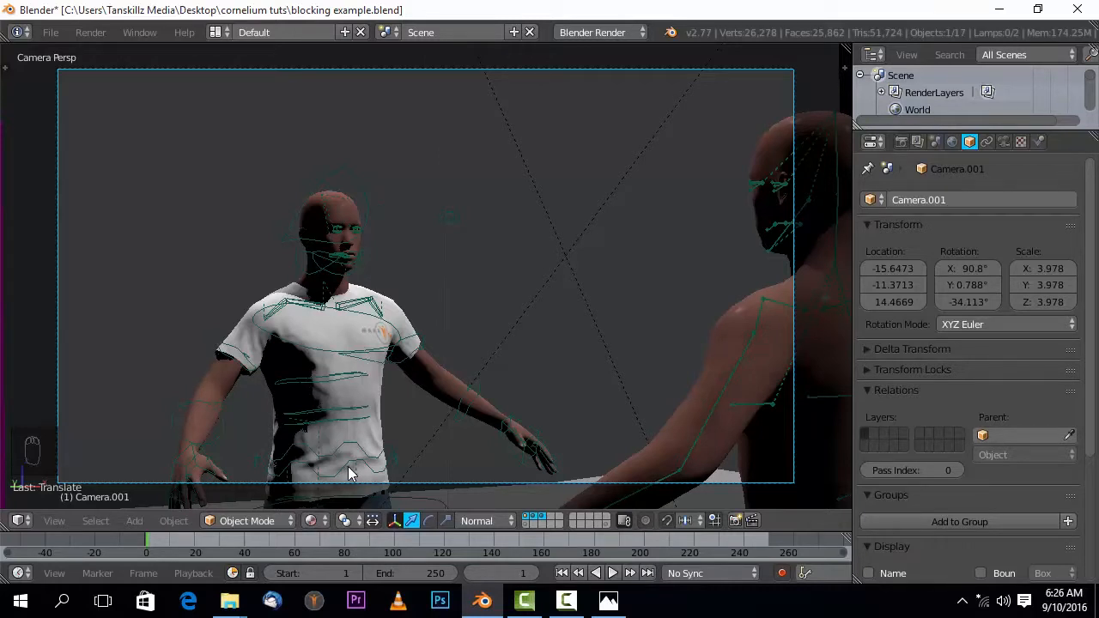
- Lower Camera.001 vertically to a Z location of about 12.46 so the frame cuts the clothed character below the waist
key("g")
key("z")
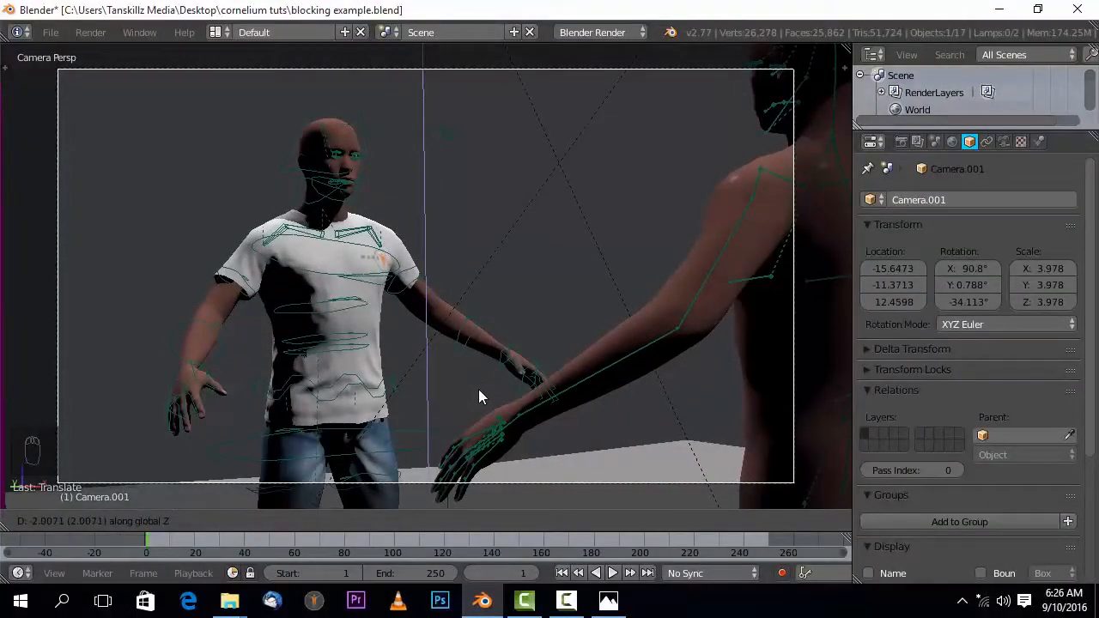
left_click(478, 391)
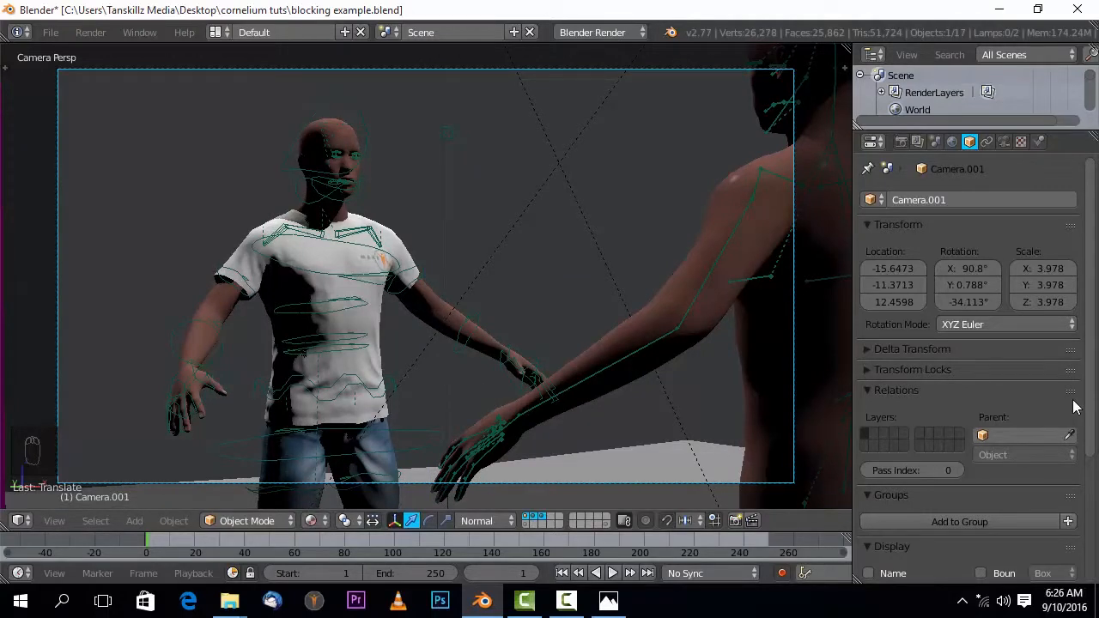
- Set the passepartout alpha of Camera.001 to 1.000 so everything outside its frame is blacked out
left_click(1005, 144)
scroll(980, 459, "down", 3)
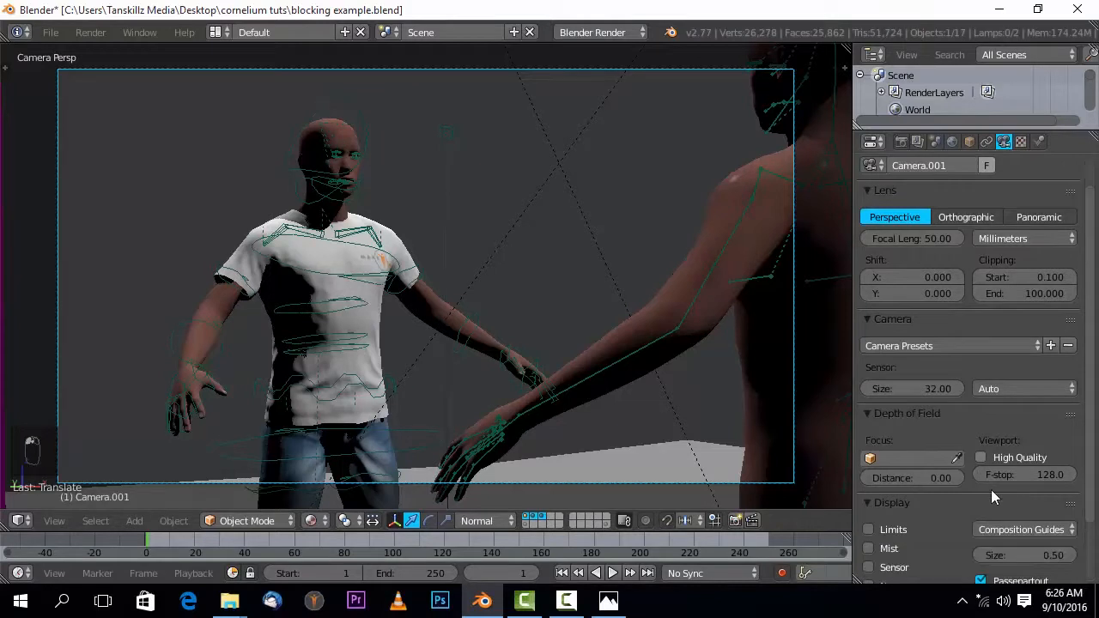
left_click_drag(1058, 525, 1098, 525)
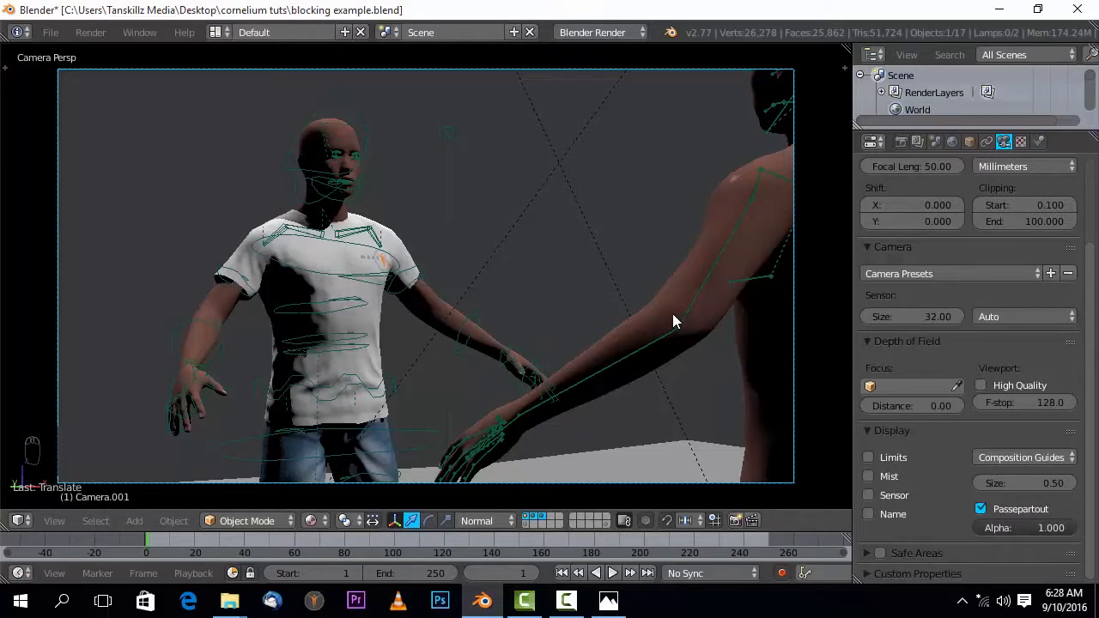
scroll(673, 315, "down", 2)
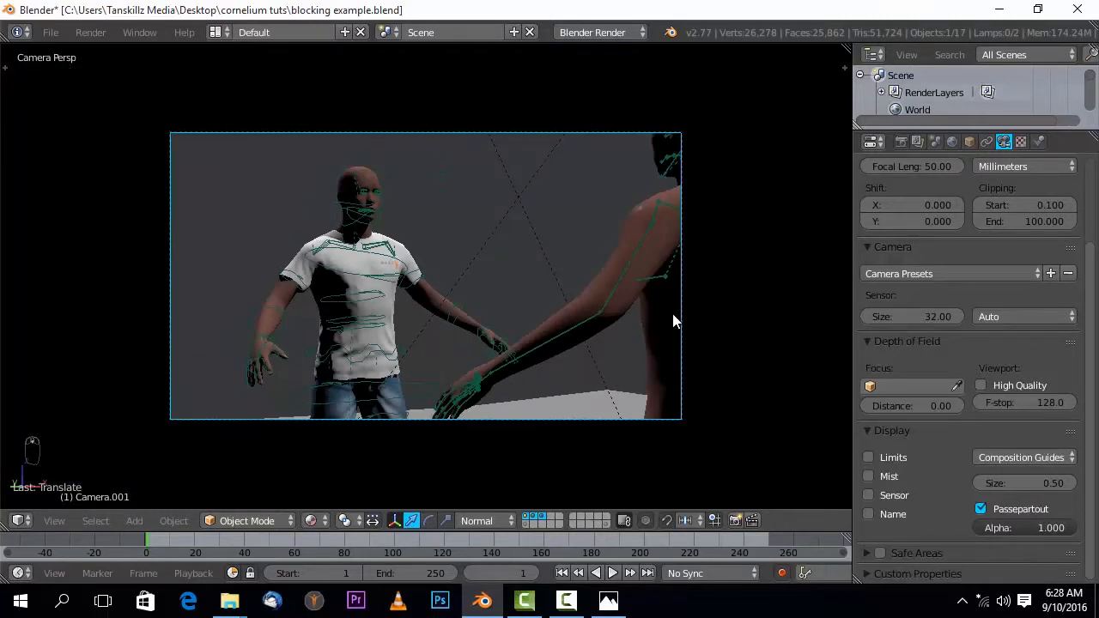
scroll(673, 315, "up", 2)
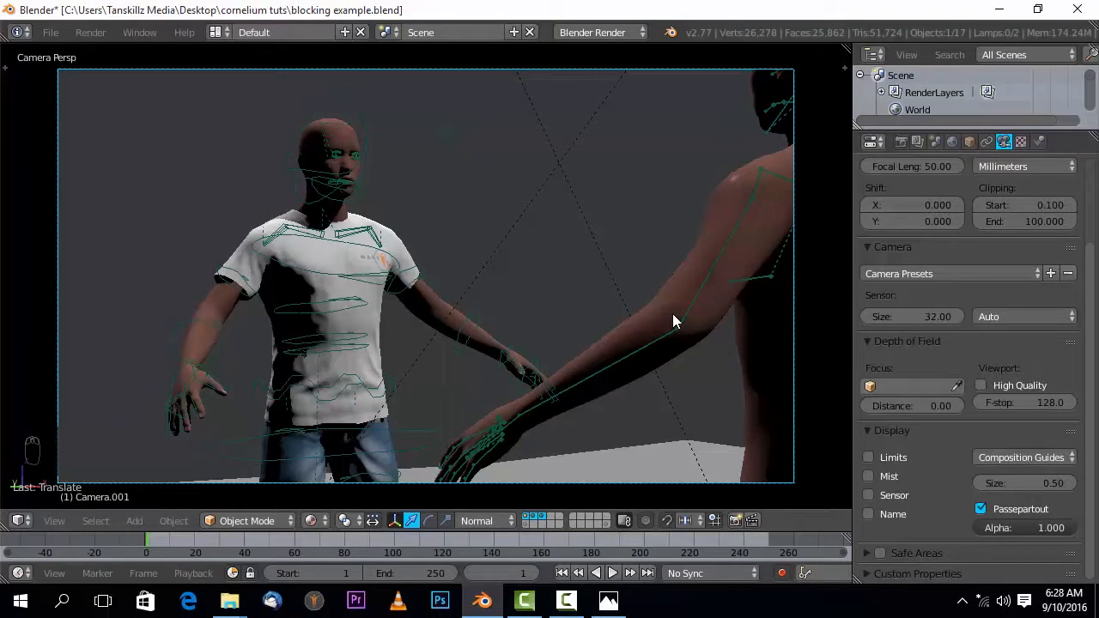
key("g")
key("z")
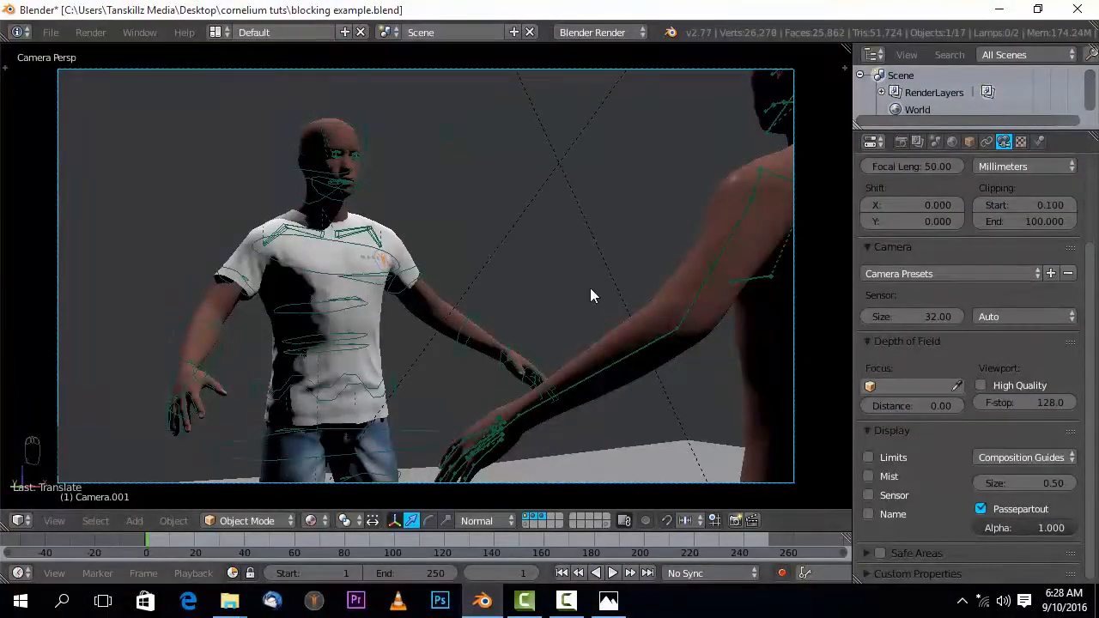
- Leave the current camera view and make the more distant camera facing both characters the active camera
key("KP_0")
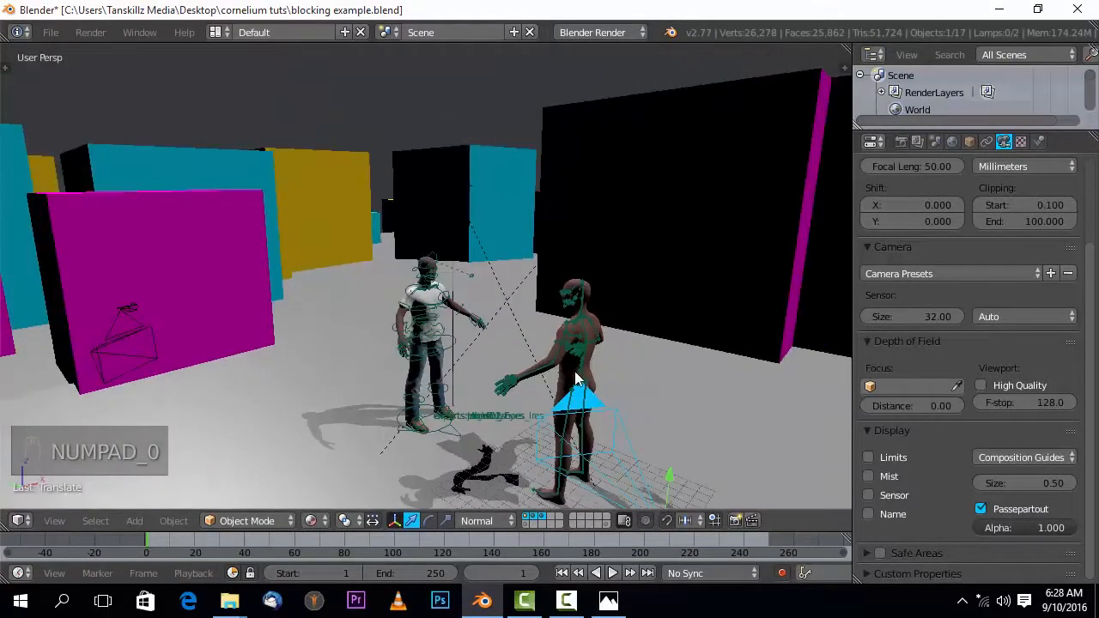
scroll(592, 422, "down", 3)
right_click(508, 439)
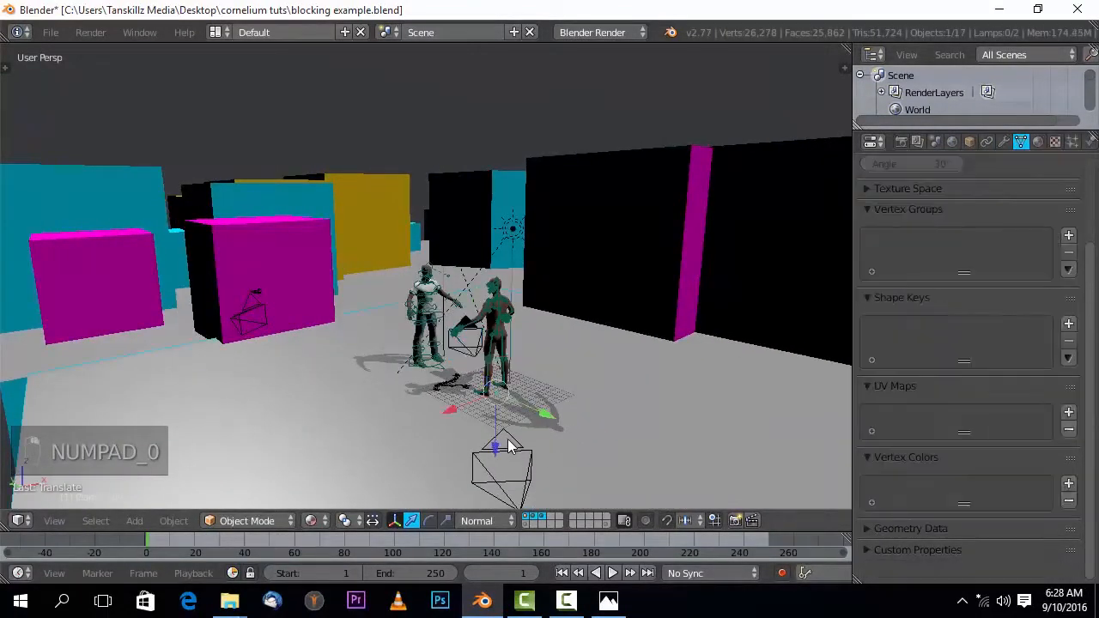
right_click(491, 456)
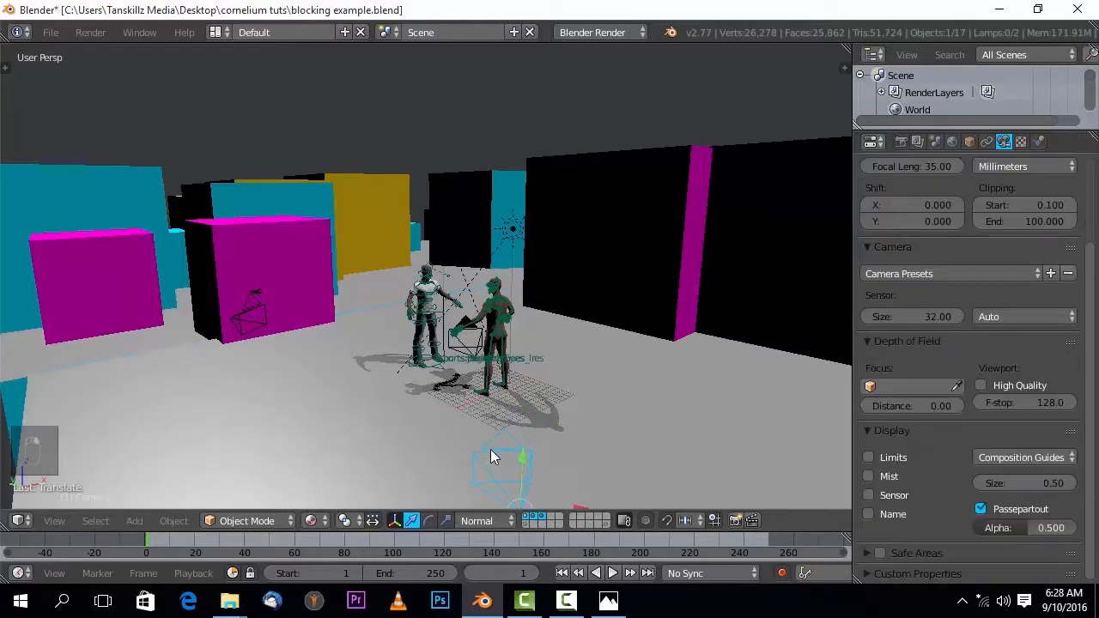
key("ctrl+KP_0")
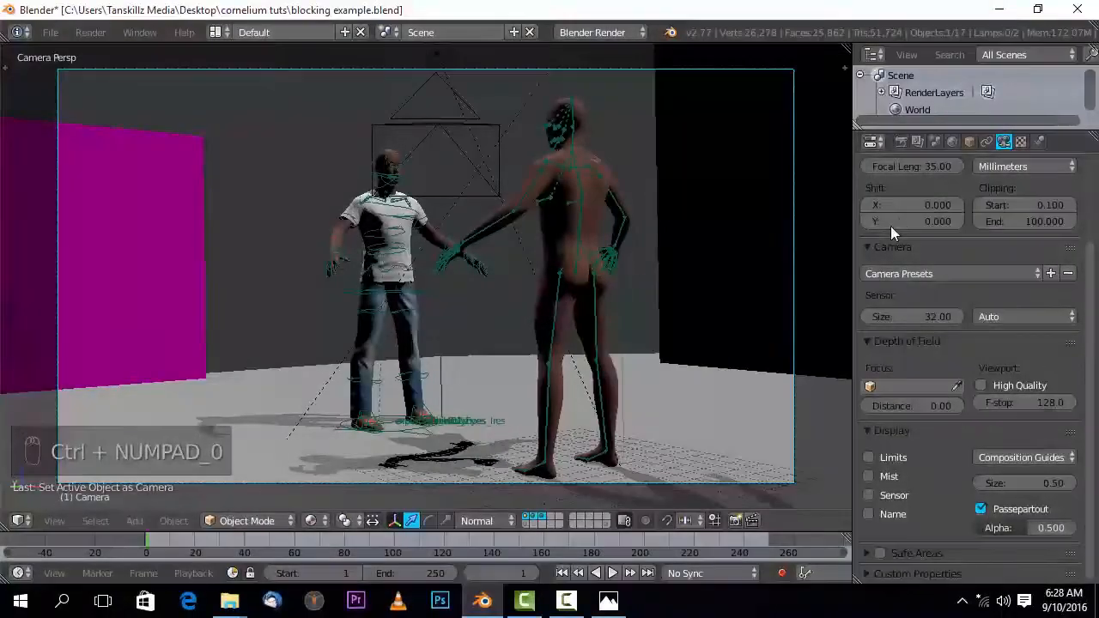
- Set the active camera's focal length to about 71.87 mm and its passepartout alpha to 1.000
left_click(908, 166)
left_click_drag(908, 166, 1085, 166)
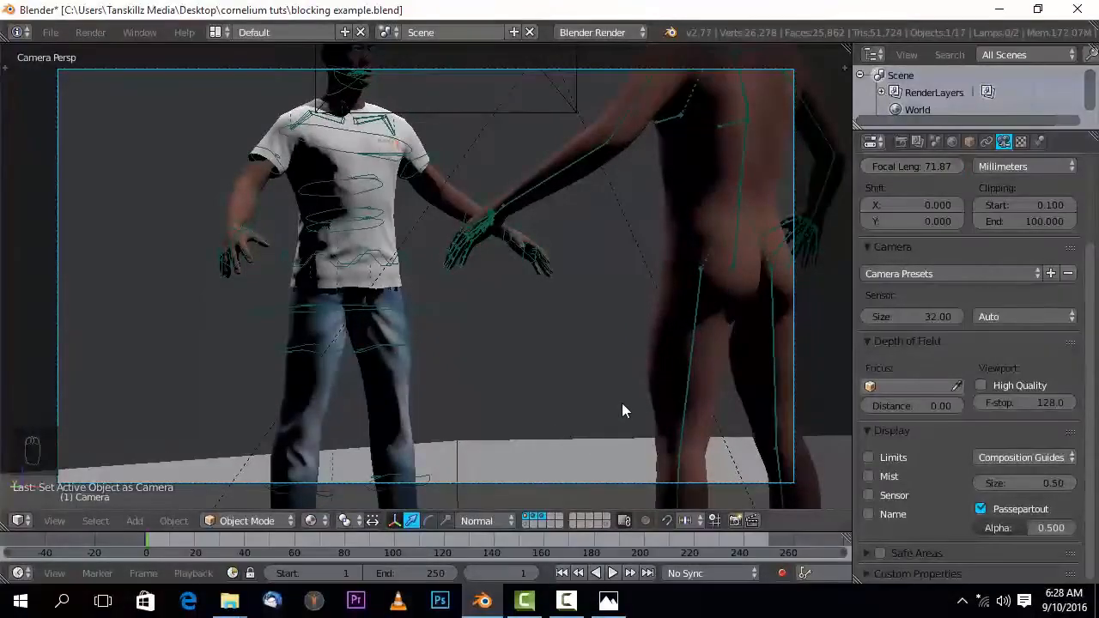
right_click(570, 489)
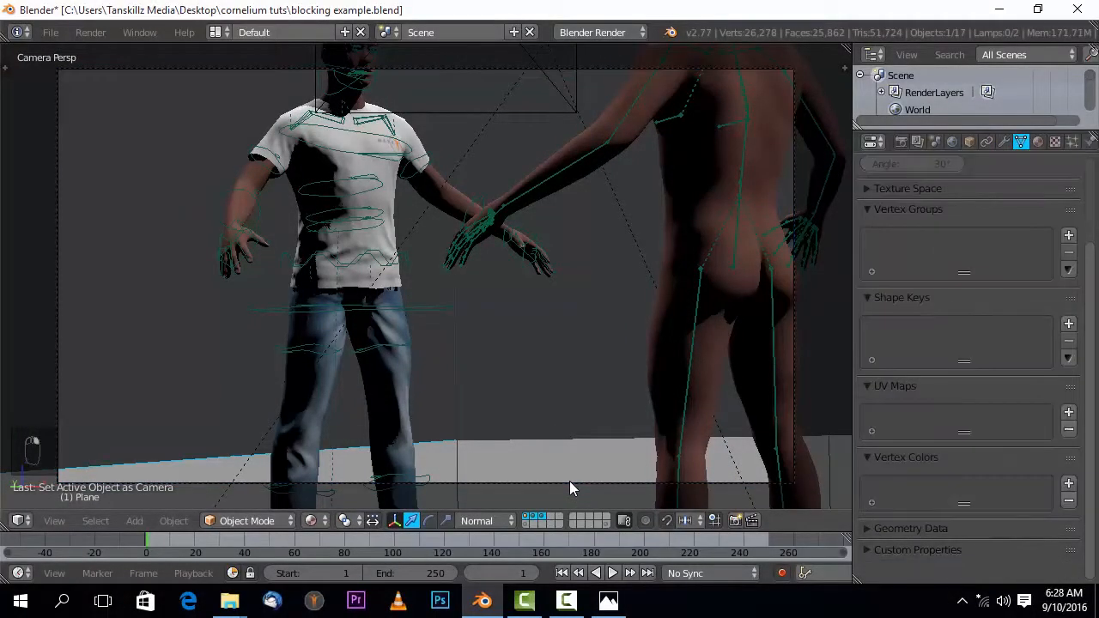
right_click(570, 482)
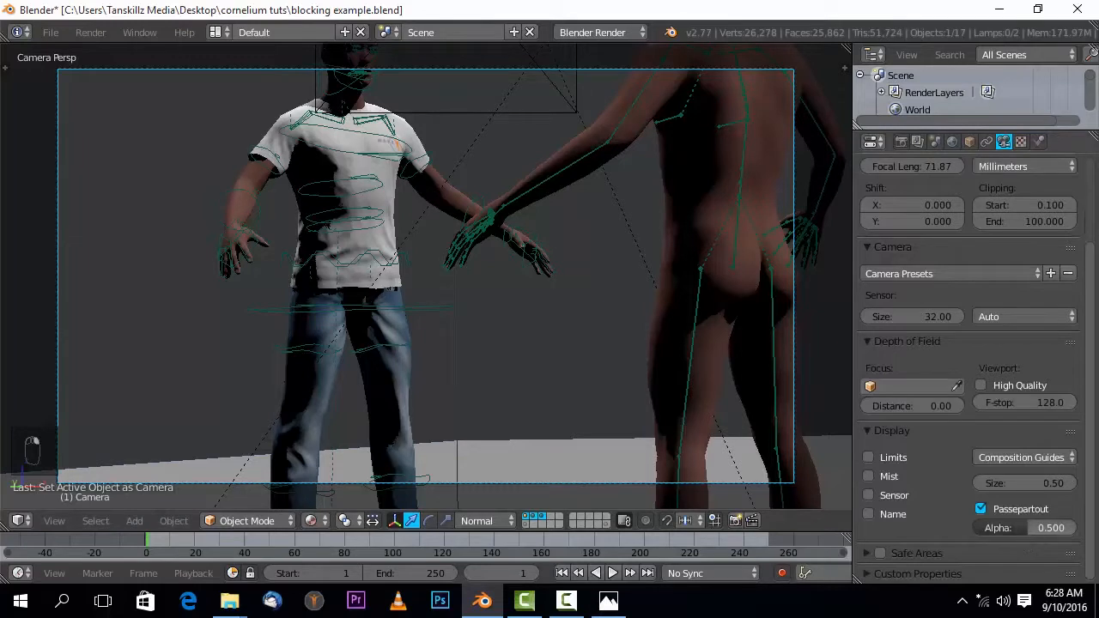
left_click_drag(1061, 525, 1096, 524)
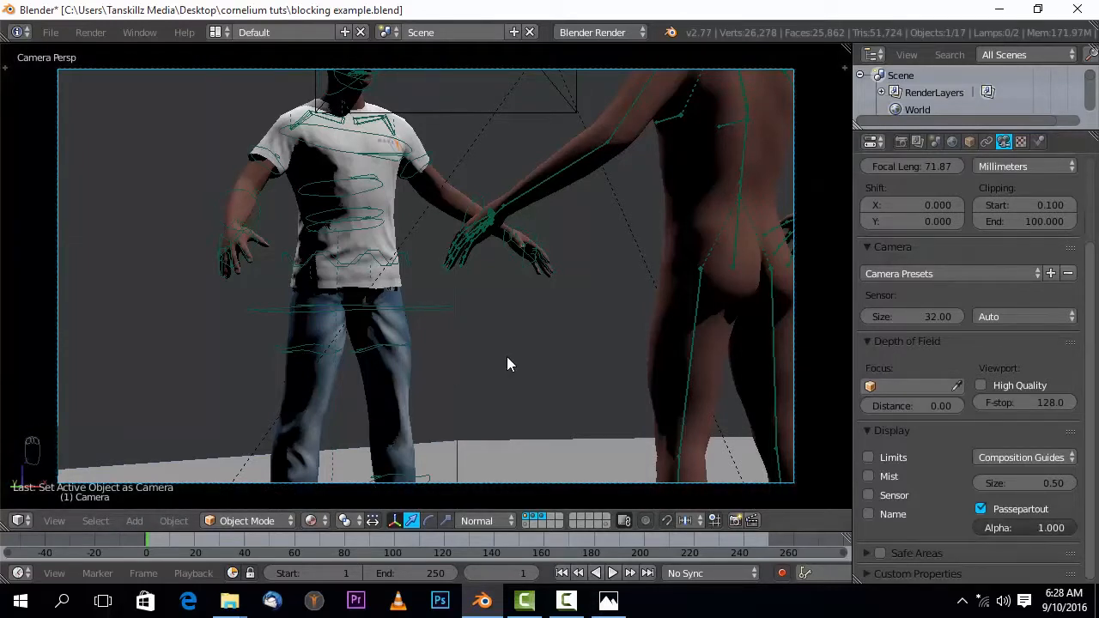
- Lower the active camera along the global Z axis to shift the framing down toward the characters' ankles
key("g")
key("z")
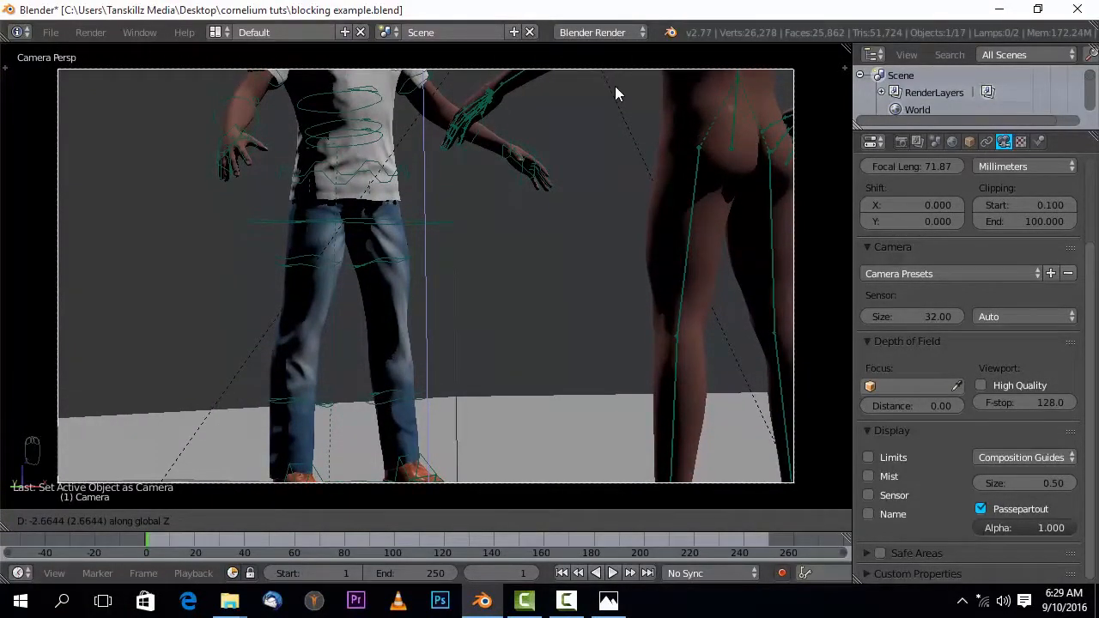
left_click(731, 151)
- Set the camera's focal length to about 51.21 mm and raise the camera by about 1 unit along the Z axis
mouse_move(908, 163)
left_mouse_down()
mouse_move(857, 163)
mouse_move(896, 155)
left_mouse_up()
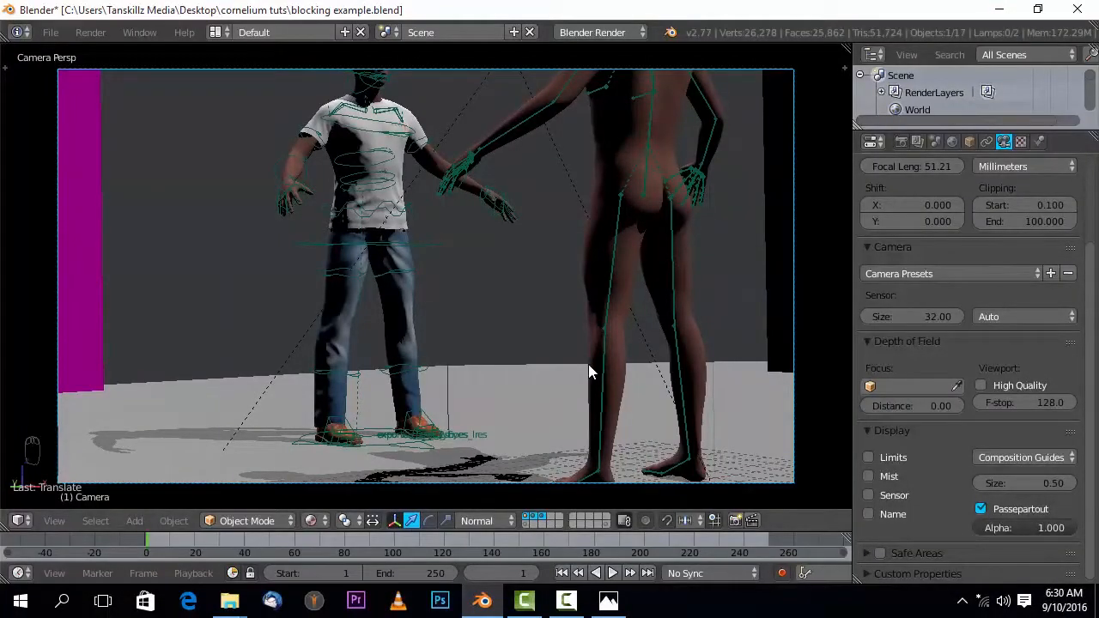
key("g")
key("z")
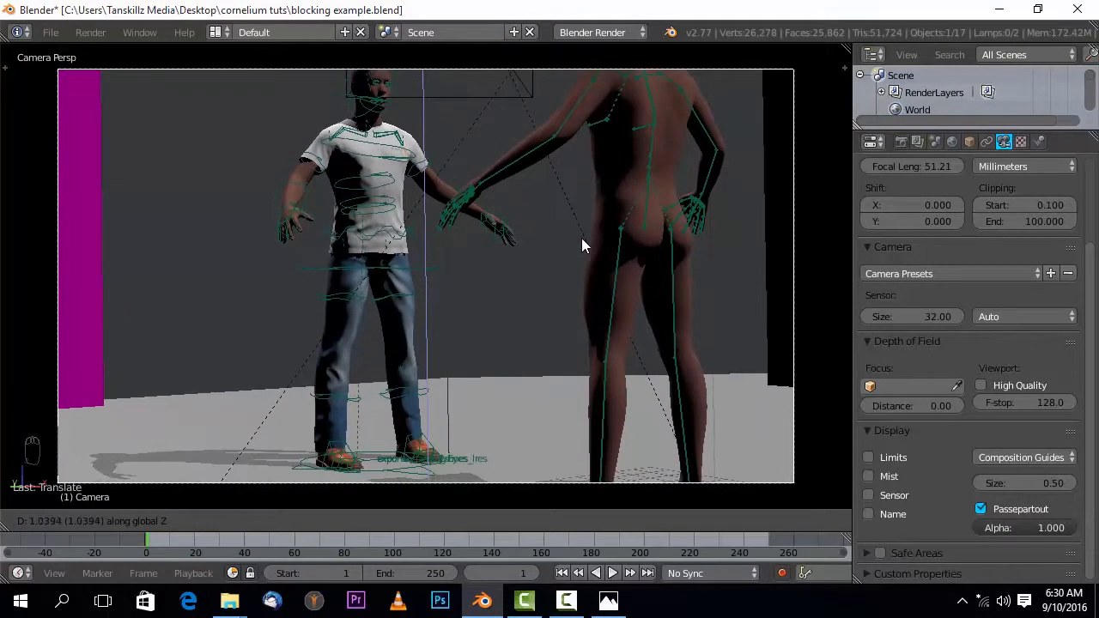
left_click(562, 136)
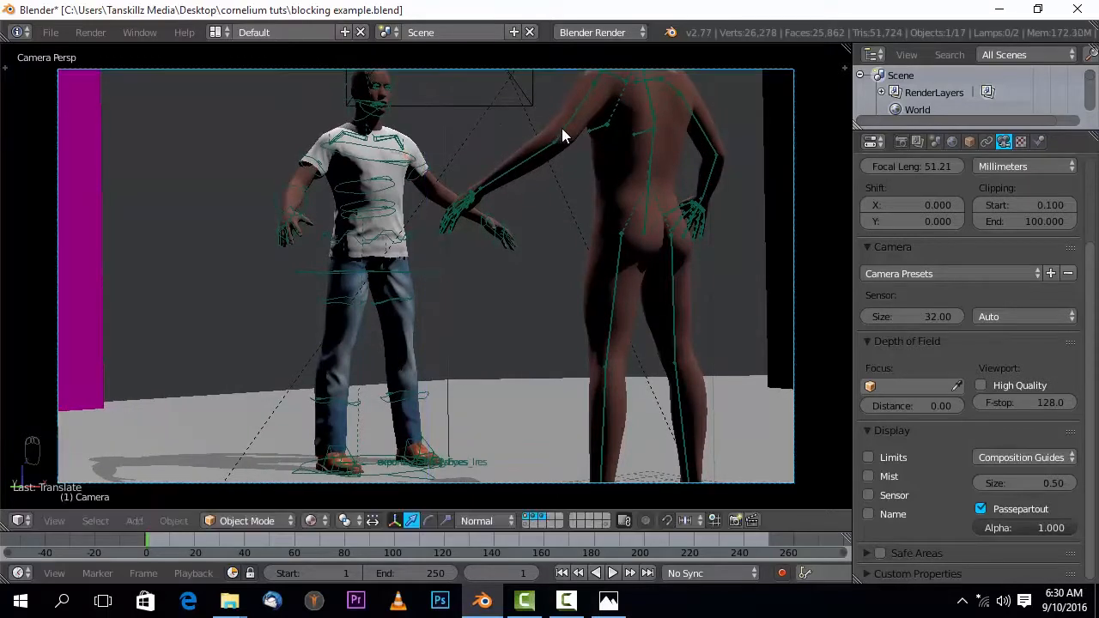
- Switch to the Photos slides and advance to 3.jpg about balanced head space
left_click(604, 599)
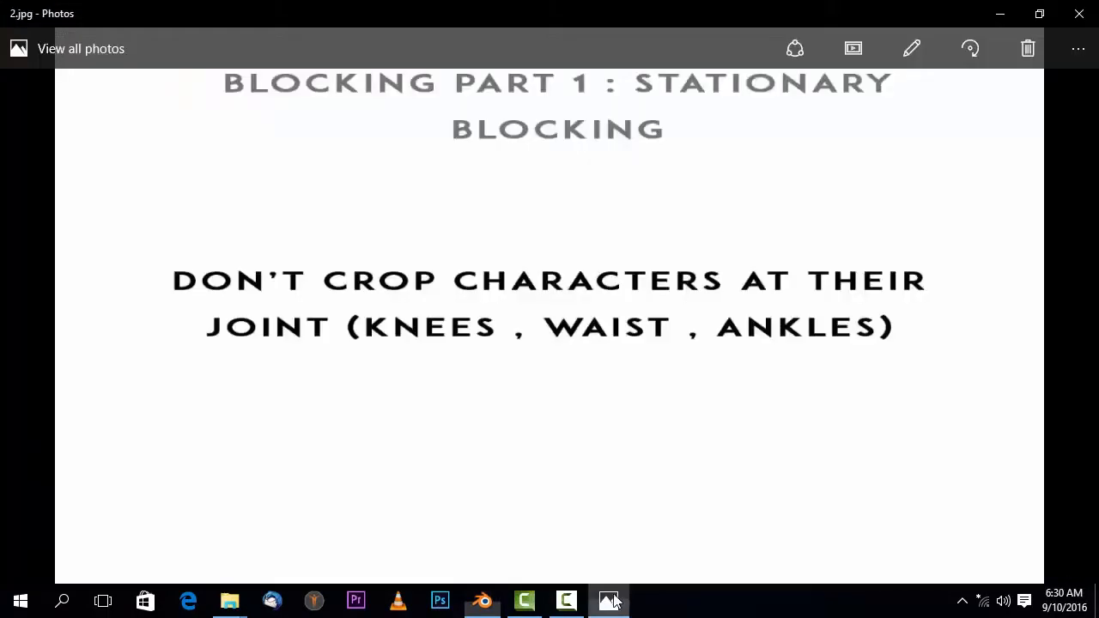
left_click(1089, 306)
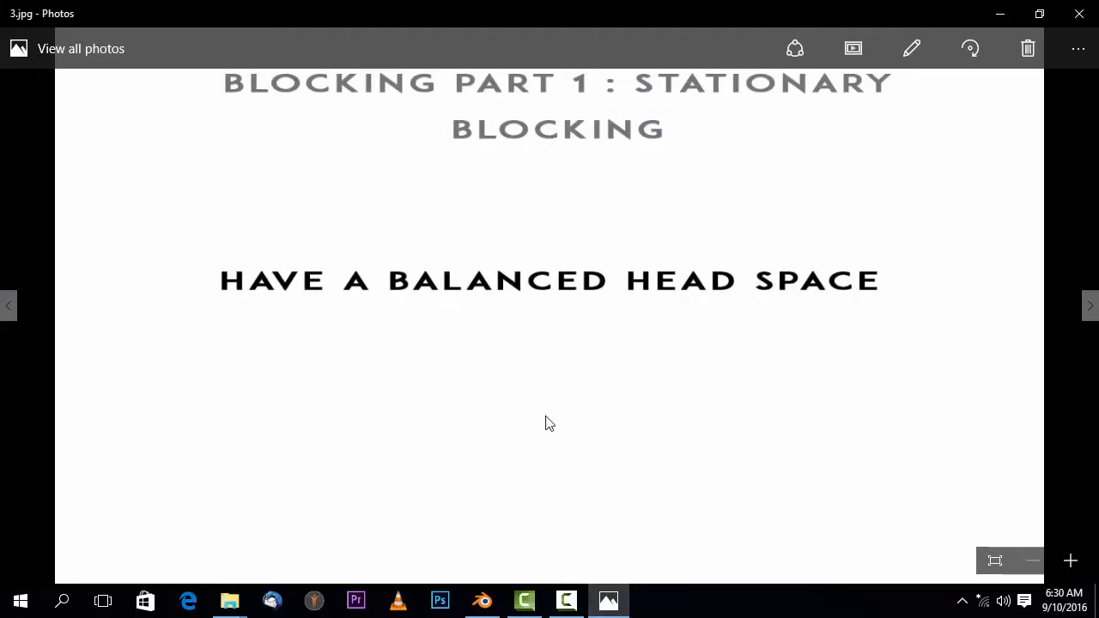
- Return to Blender and widen the active camera's framing to a focal length of about 33.80 mm so both full bodies fit
left_click(482, 600)
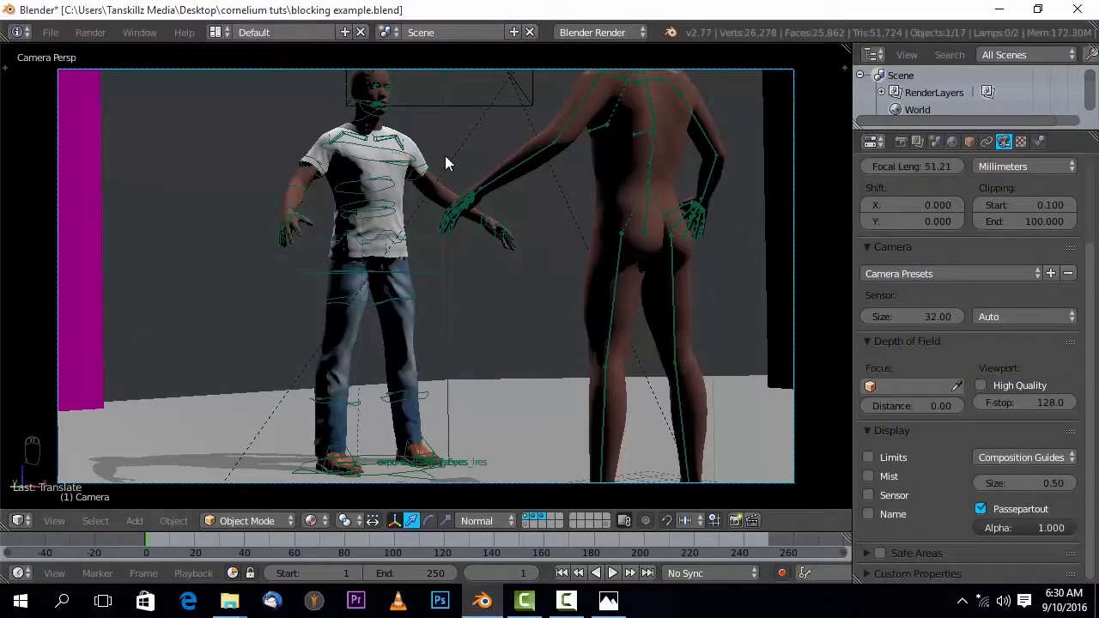
scroll(446, 163, "down", 2)
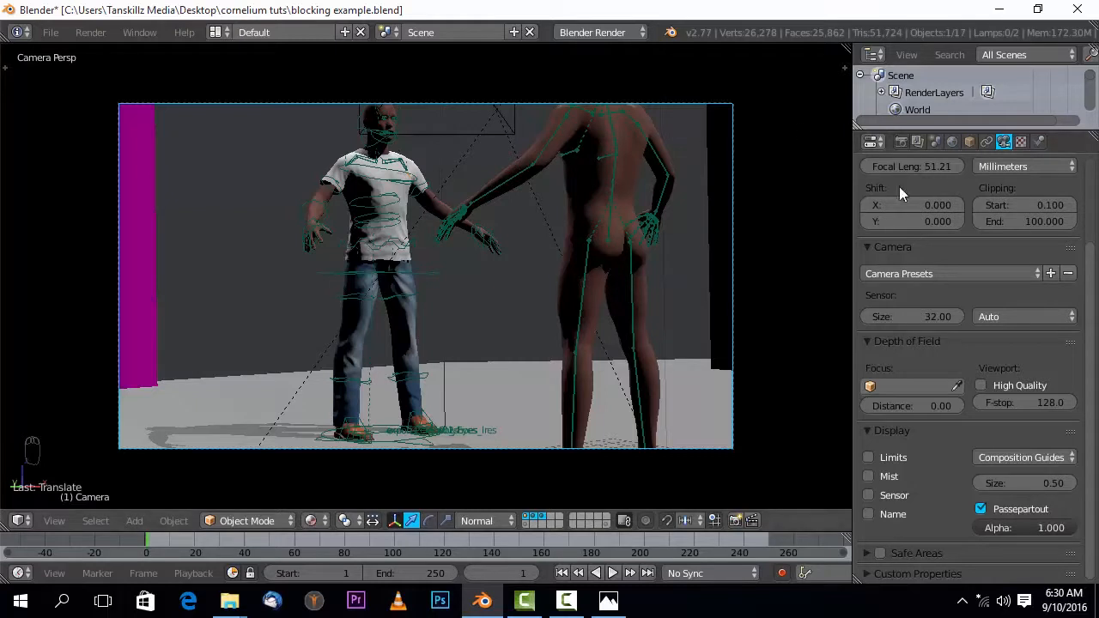
left_click_drag(936, 162, 962, 162)
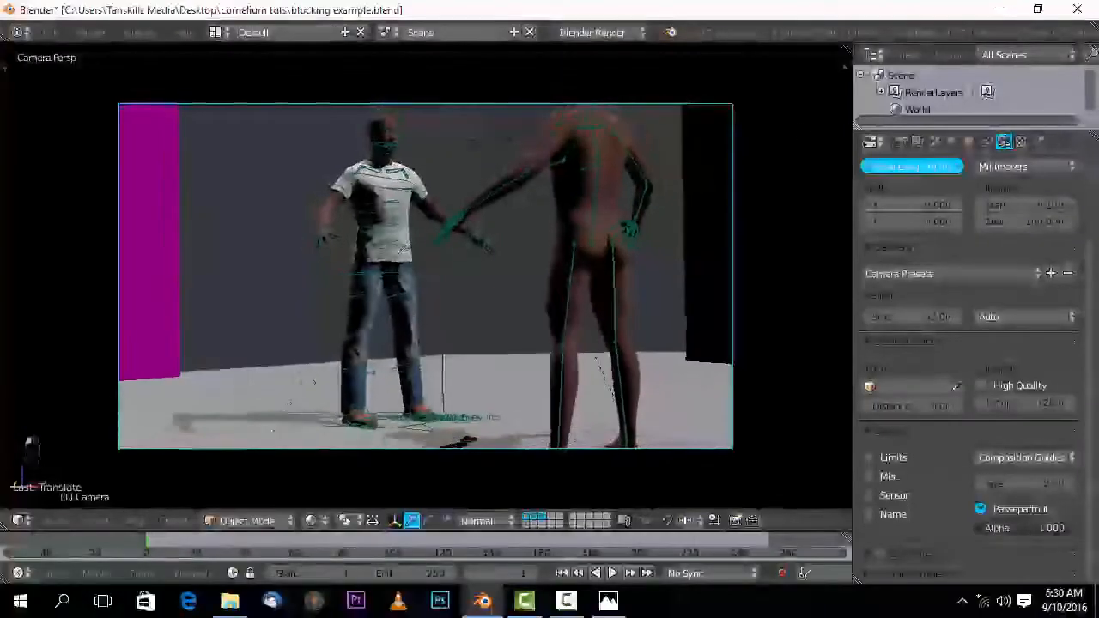
mouse_move(911, 166)
left_mouse_down()
mouse_move(927, 165)
mouse_move(912, 165)
left_mouse_up()
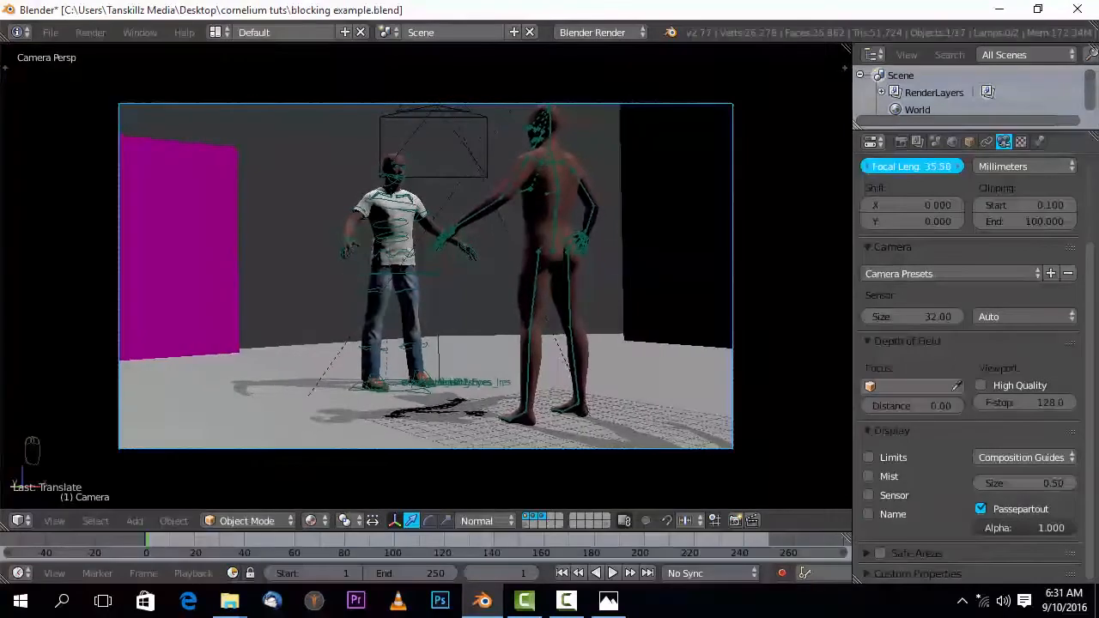
left_click_drag(912, 166, 938, 162)
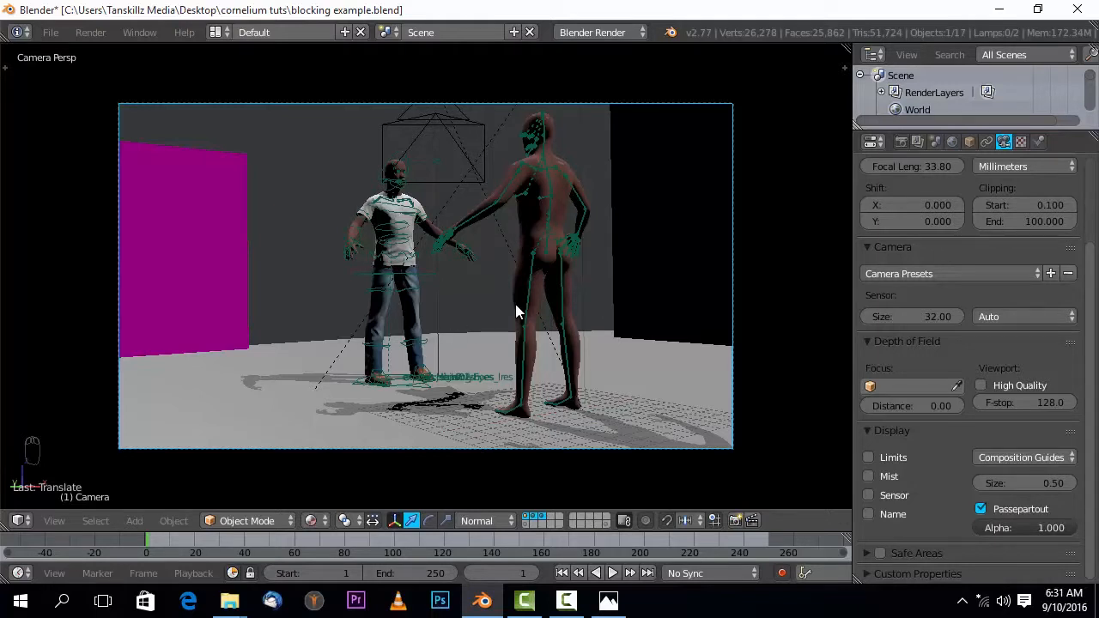
- Raise the active camera along the global Z axis to leave excessive head space above both characters
key("g")
key("z")
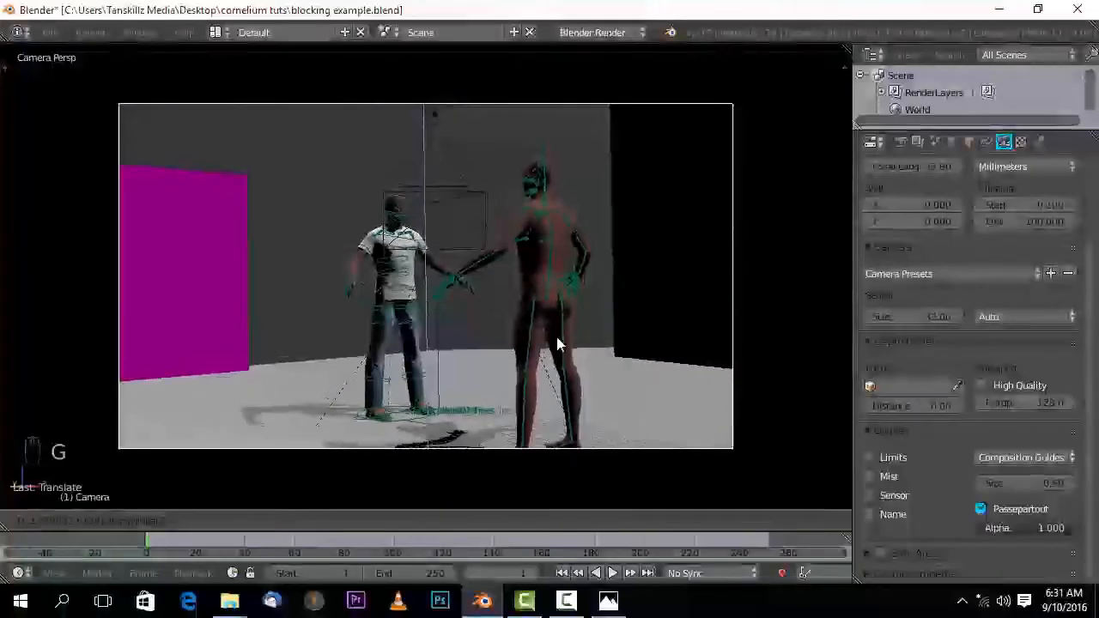
left_click(596, 303)
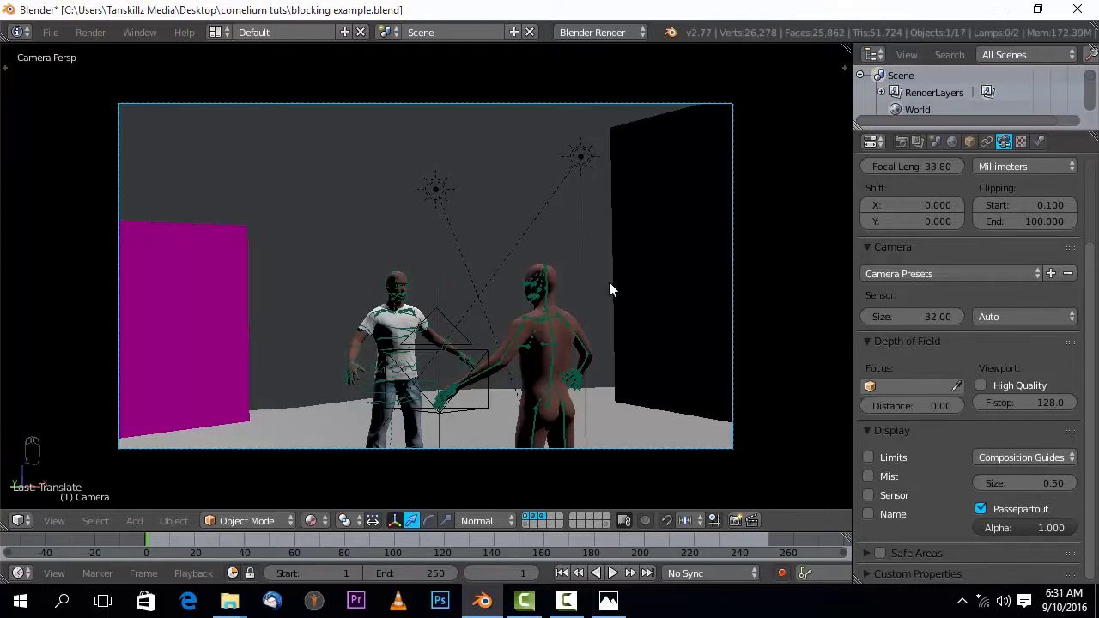
- Lower the active camera until the nearer character's head is cropped by the frame's upper edge, leaving excess floor below the feet
key("g")
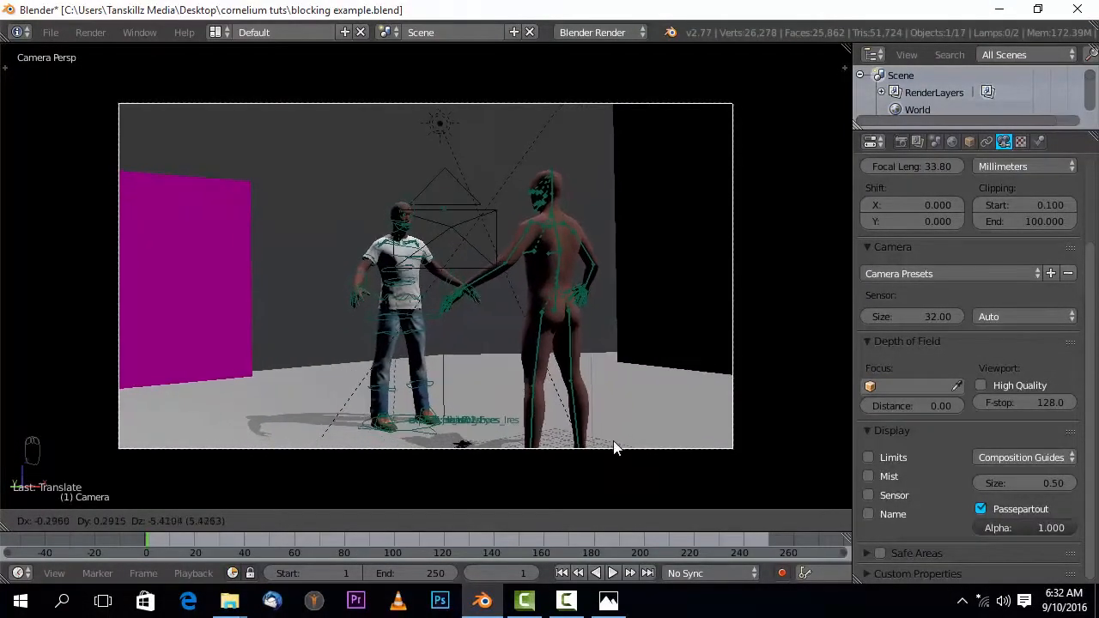
left_click(619, 207)
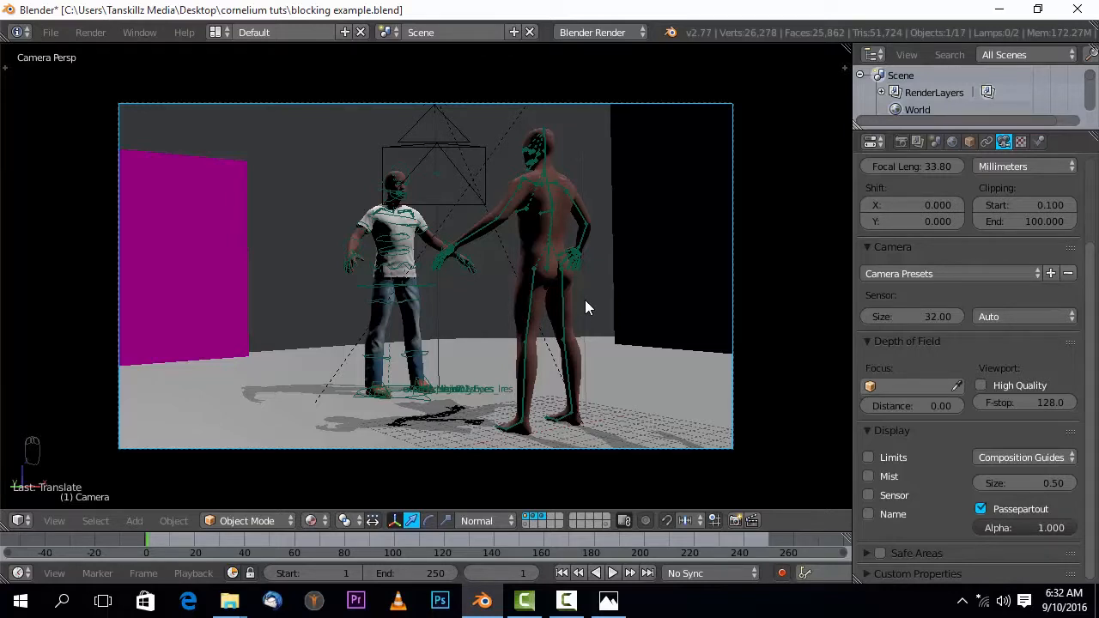
key("g")
key("z")
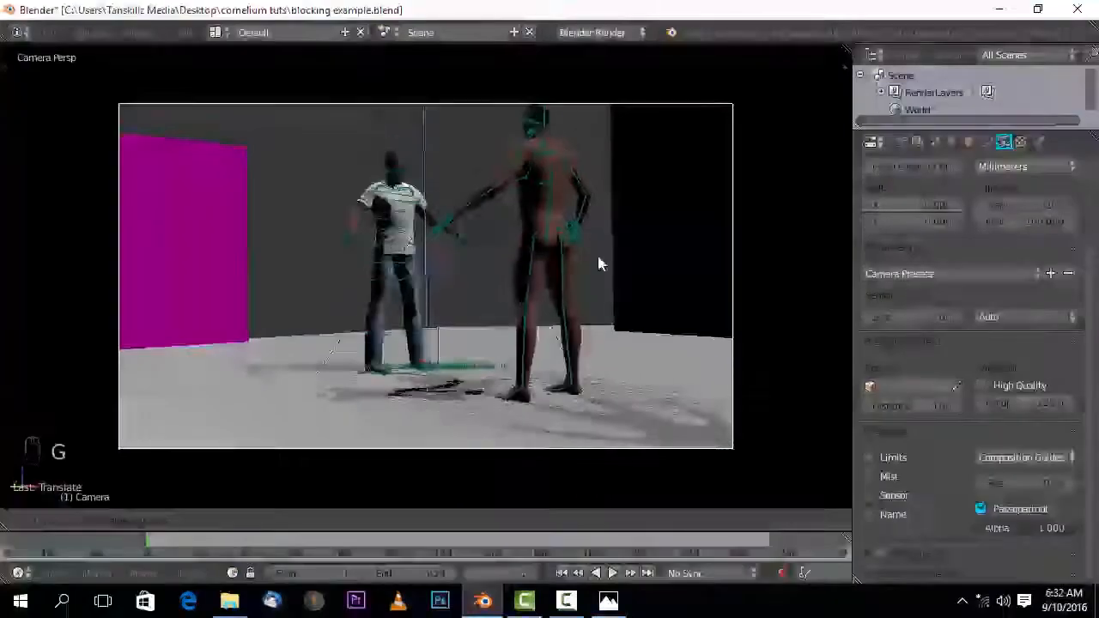
left_click(596, 321)
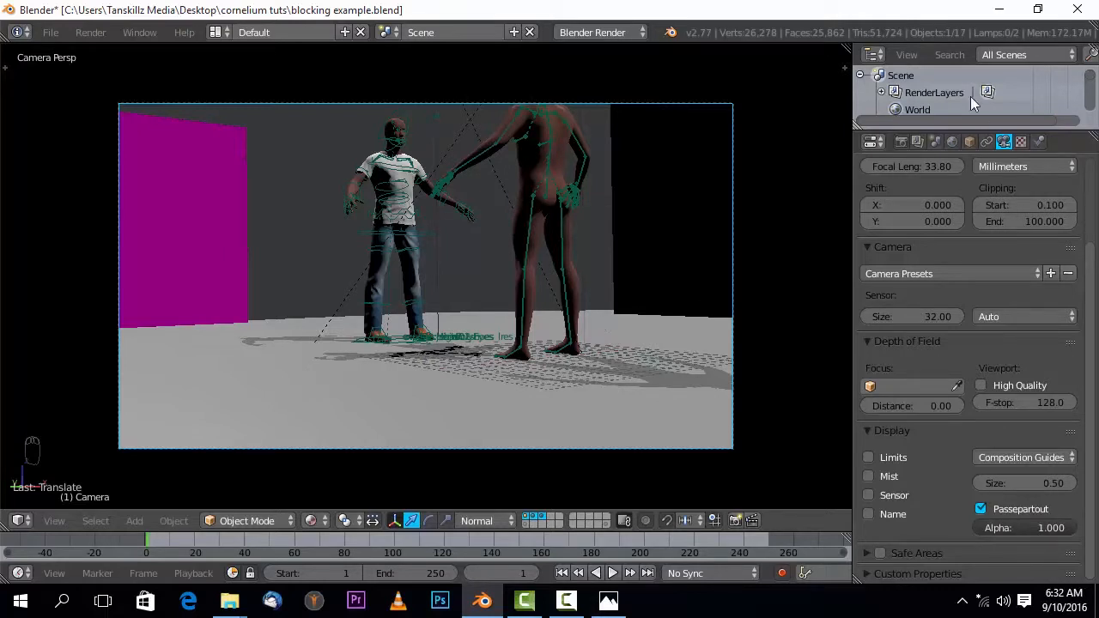
- Set the camera's focal length to about 21.74 mm and lower the camera along the global Z axis
left_click_drag(926, 168, 867, 168)
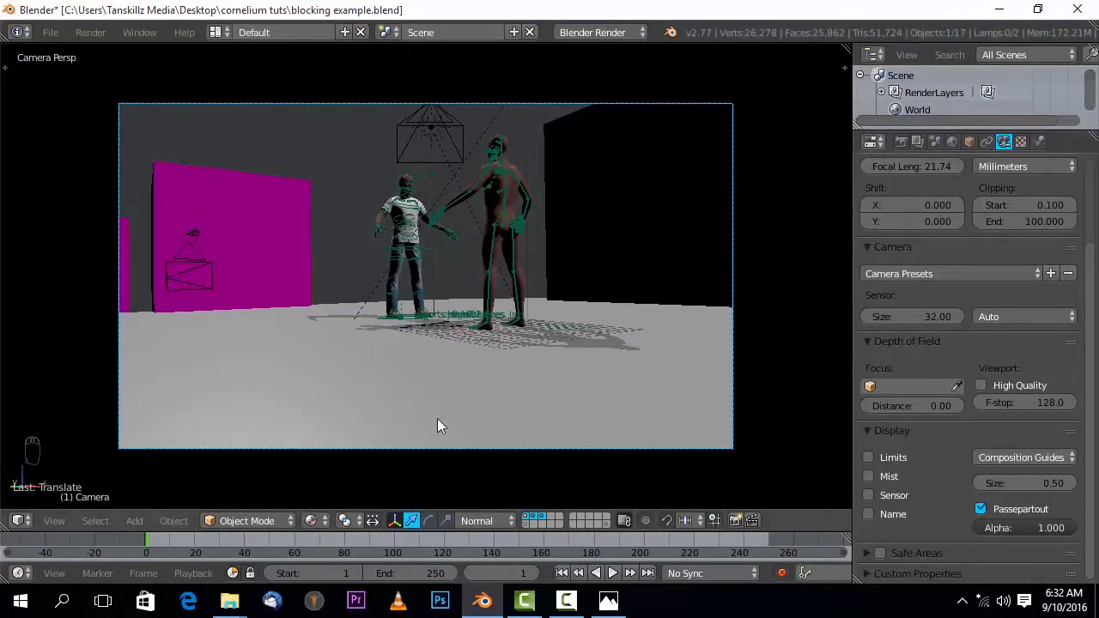
key("g")
key("z")
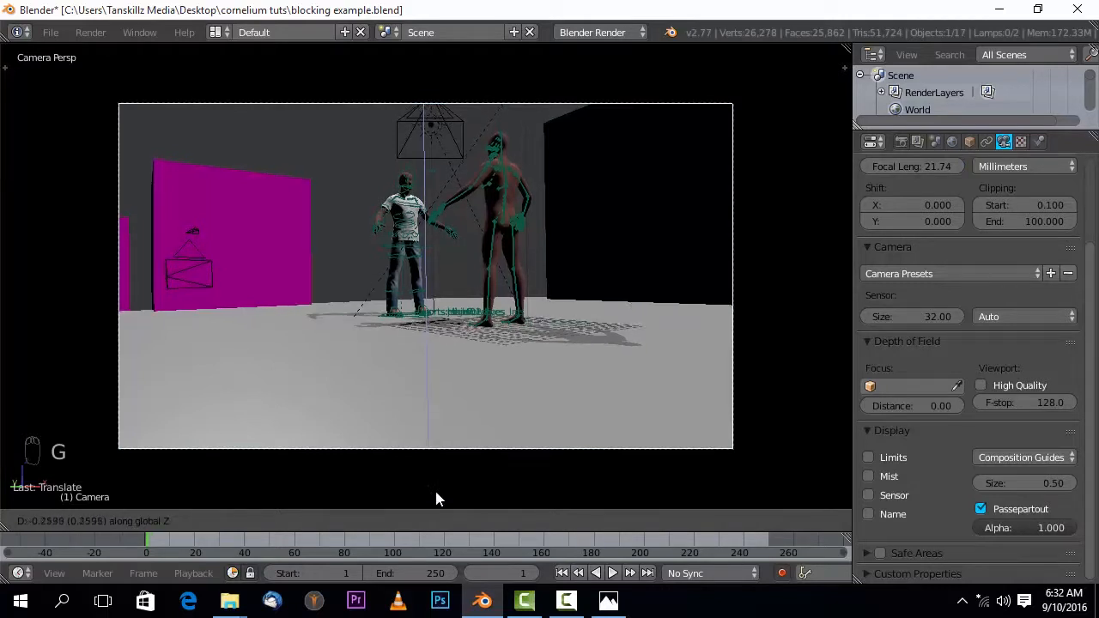
left_click(482, 146)
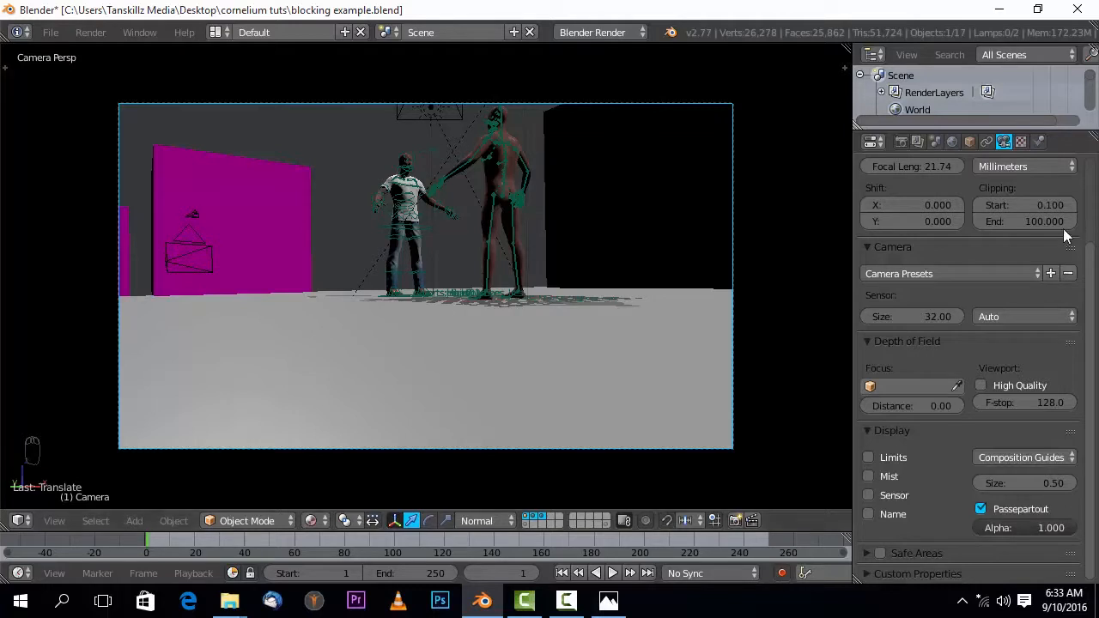
- Set the camera's clipping end to about 539.1 and raise the camera about 5.62 units along the global Z axis
mouse_move(1056, 221)
left_mouse_down()
mouse_move(1097, 221)
mouse_move(1073, 222)
left_mouse_up()
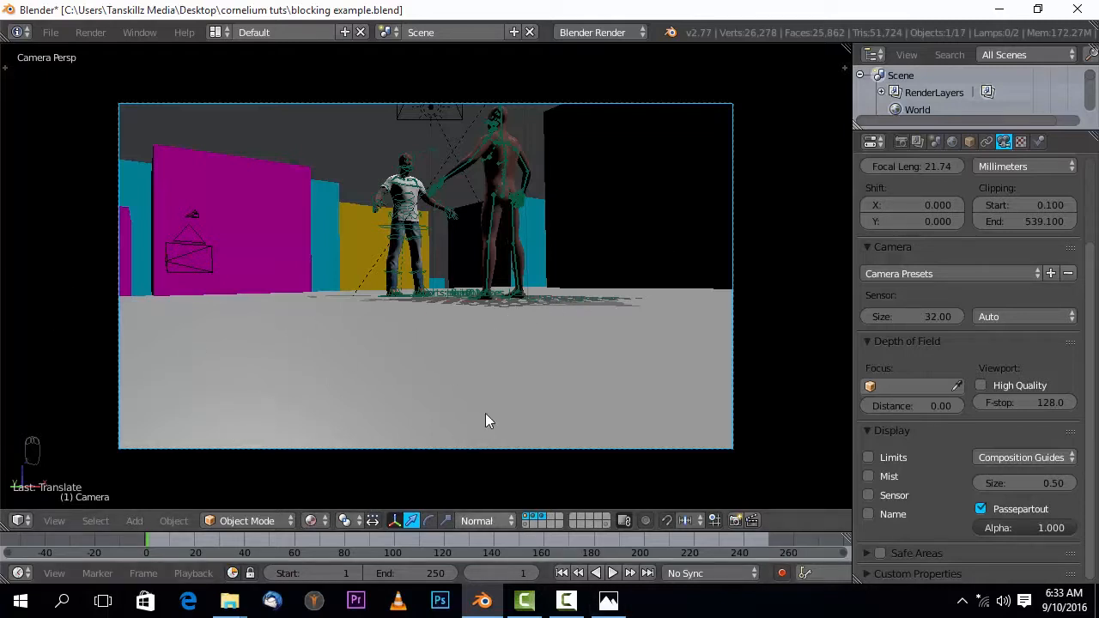
key("g")
key("z")
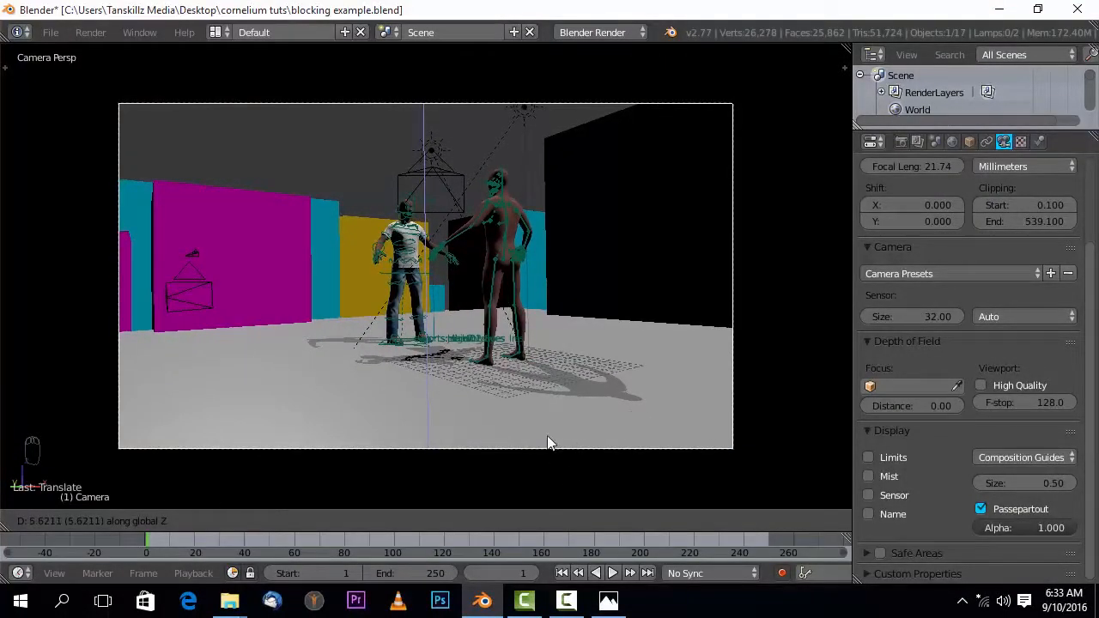
left_click(543, 429)
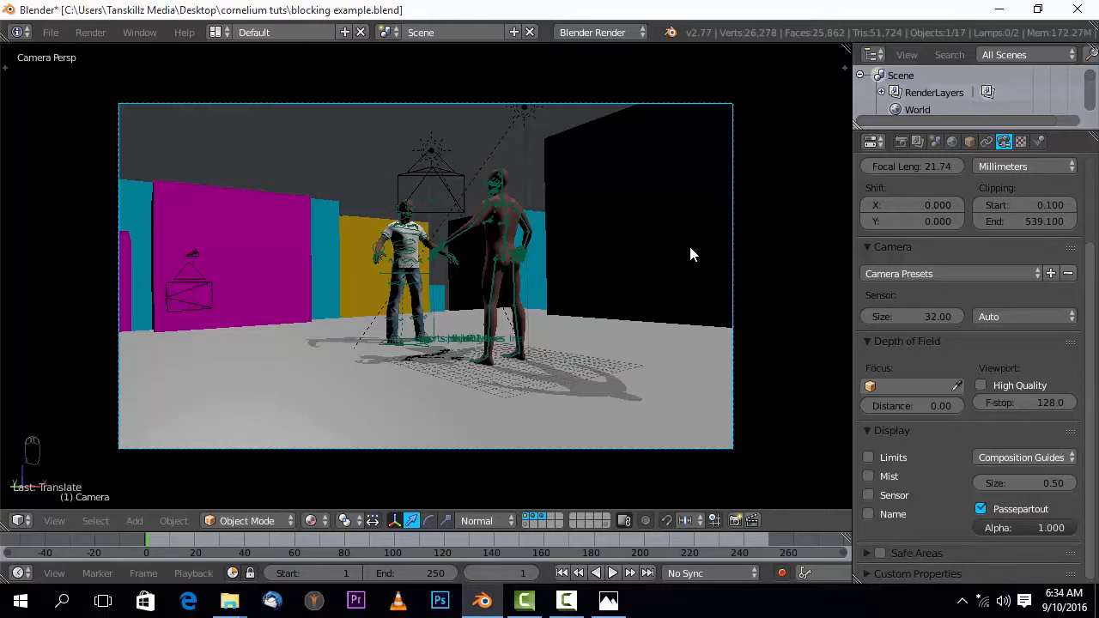
- Switch to the Photos slides and advance to 4.jpg about avoiding jump cuts between shots
mouse_move(608, 594)
key("alt+Tab")
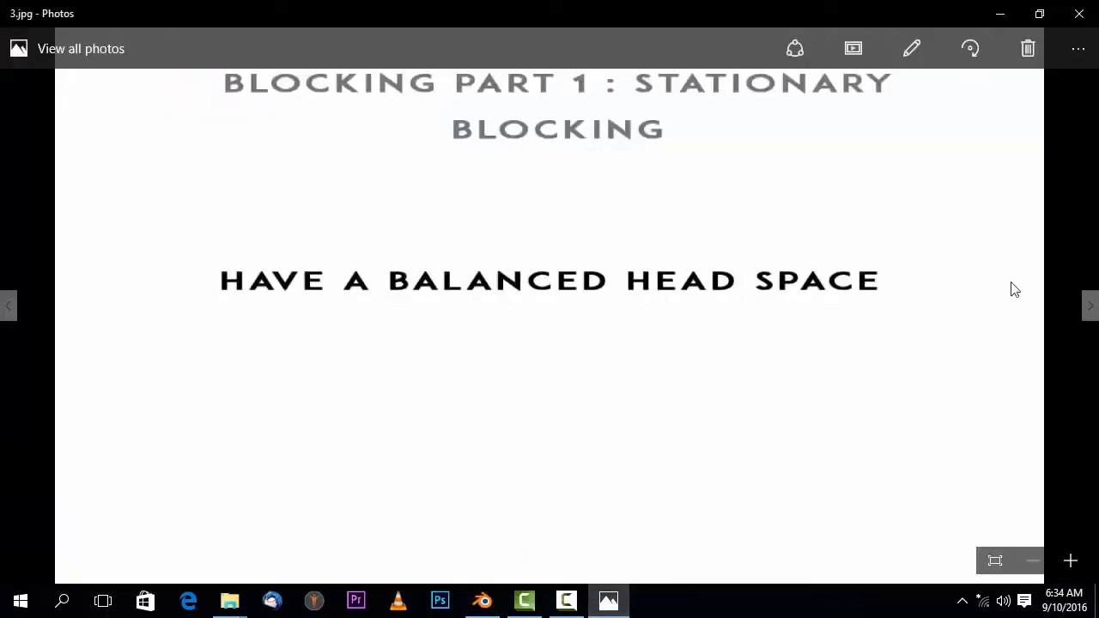
left_click(1090, 305)
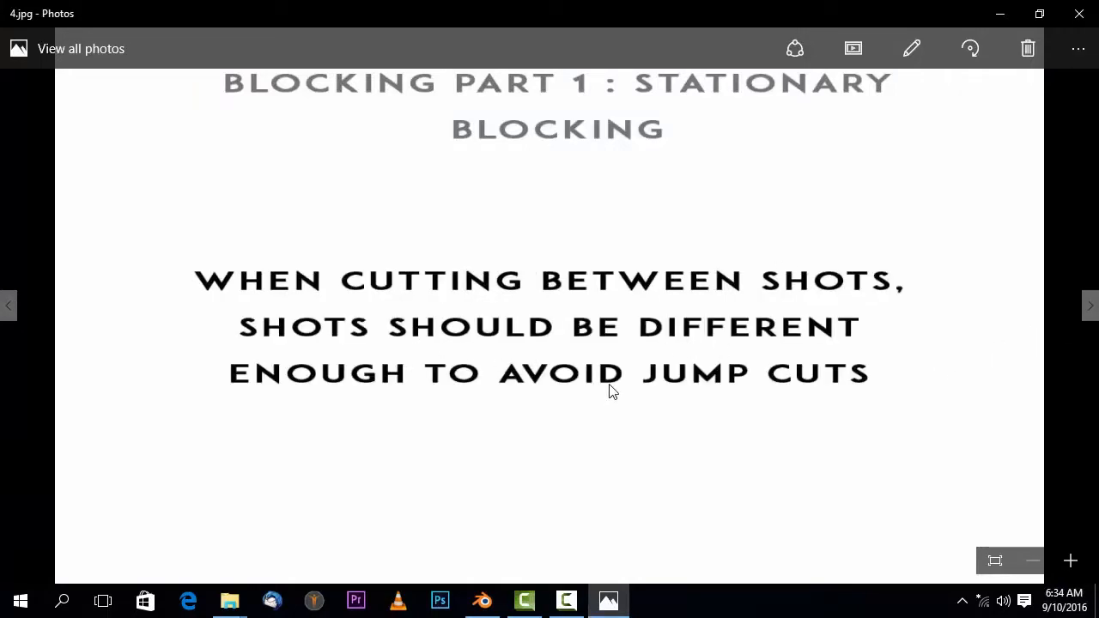
- Return to Blender and examine how the cameras are placed around the two characters from outside the camera view
left_click(608, 600)
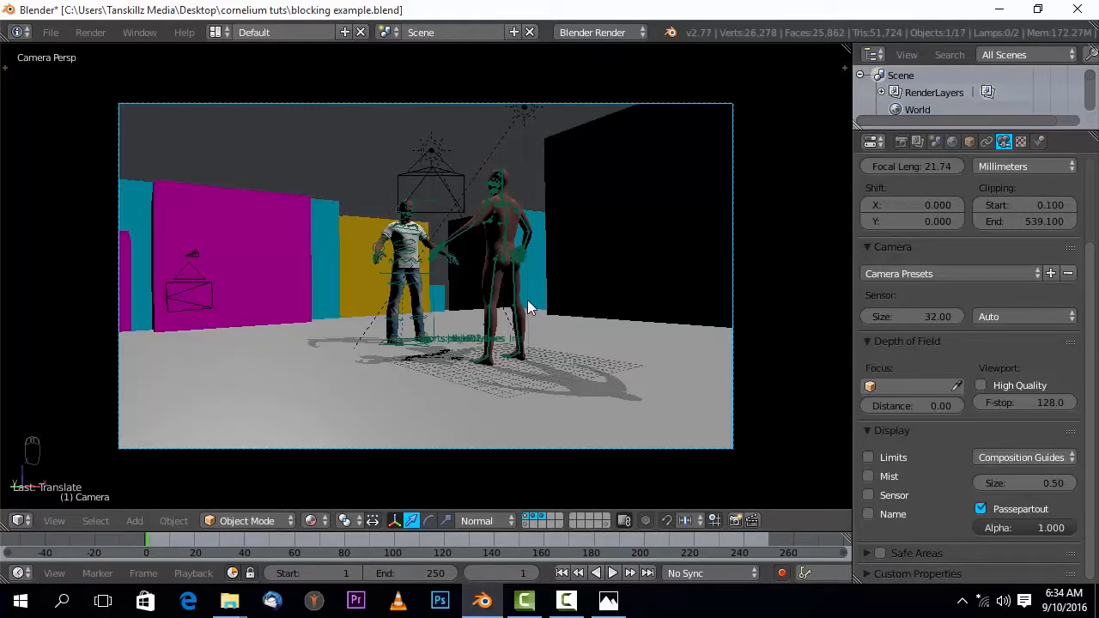
key("KP_0")
middle_click_drag(515, 443, 601, 417)
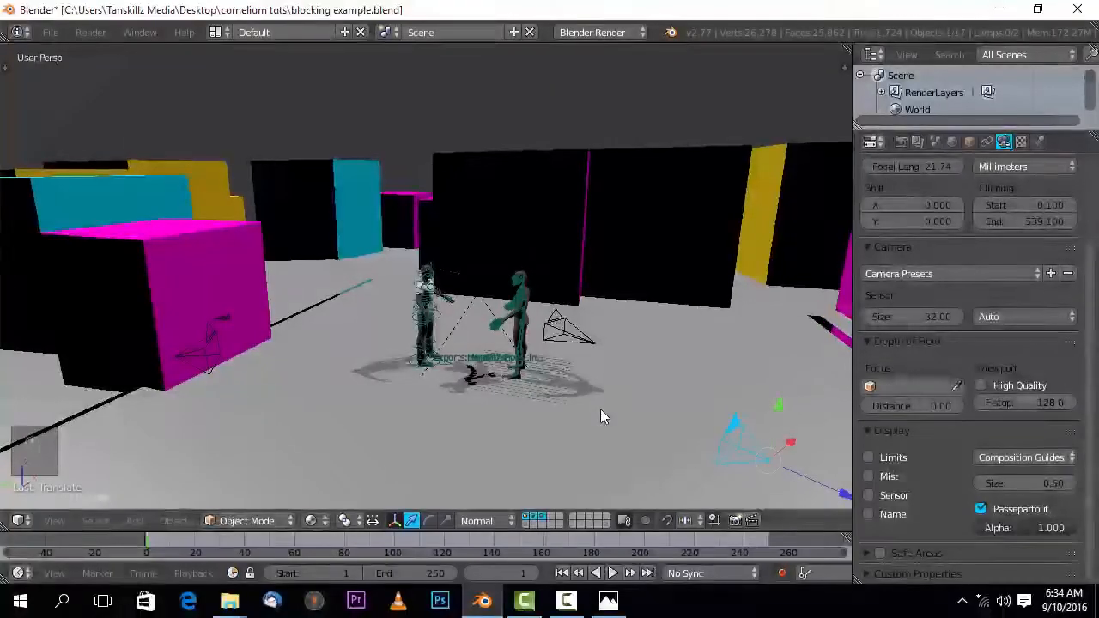
middle_click_drag(490, 387, 644, 348)
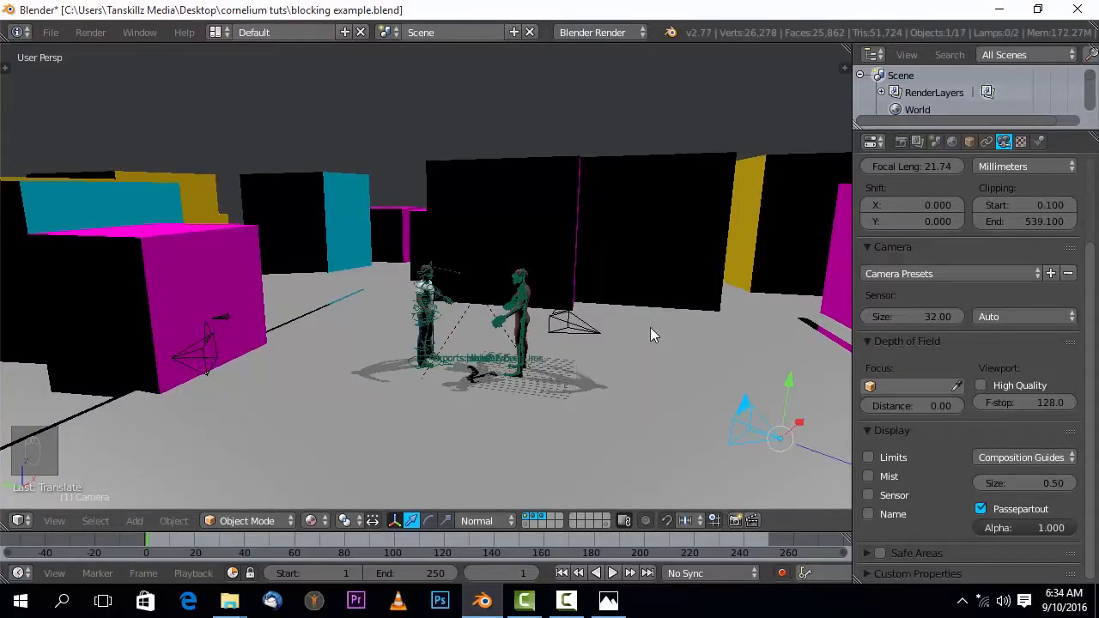
middle_click_drag(647, 364, 605, 354)
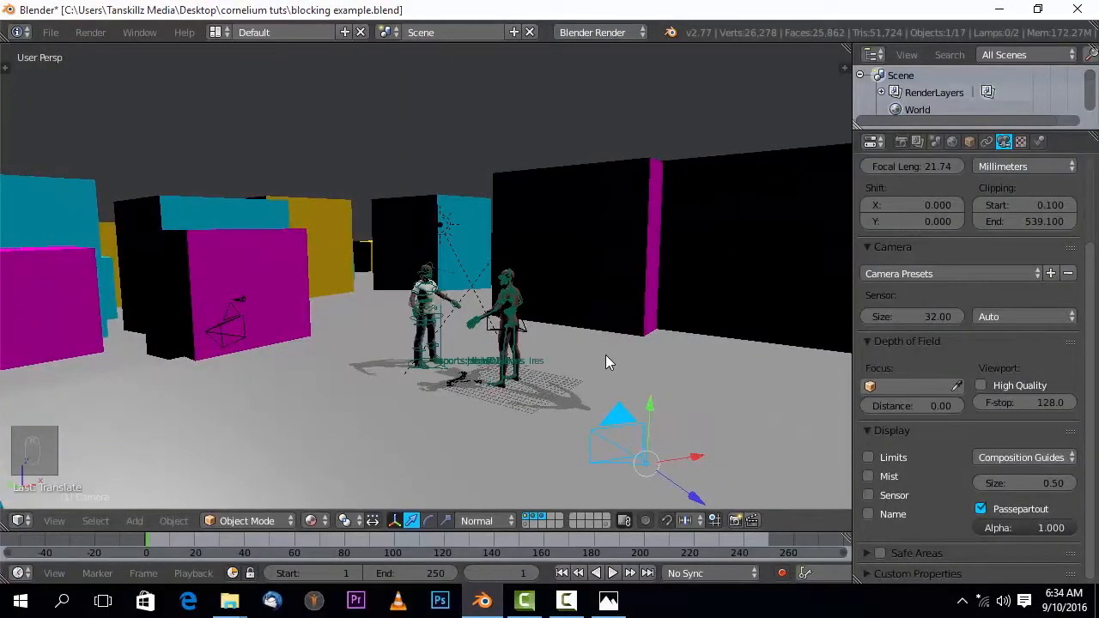
middle_click_drag(621, 421, 712, 417)
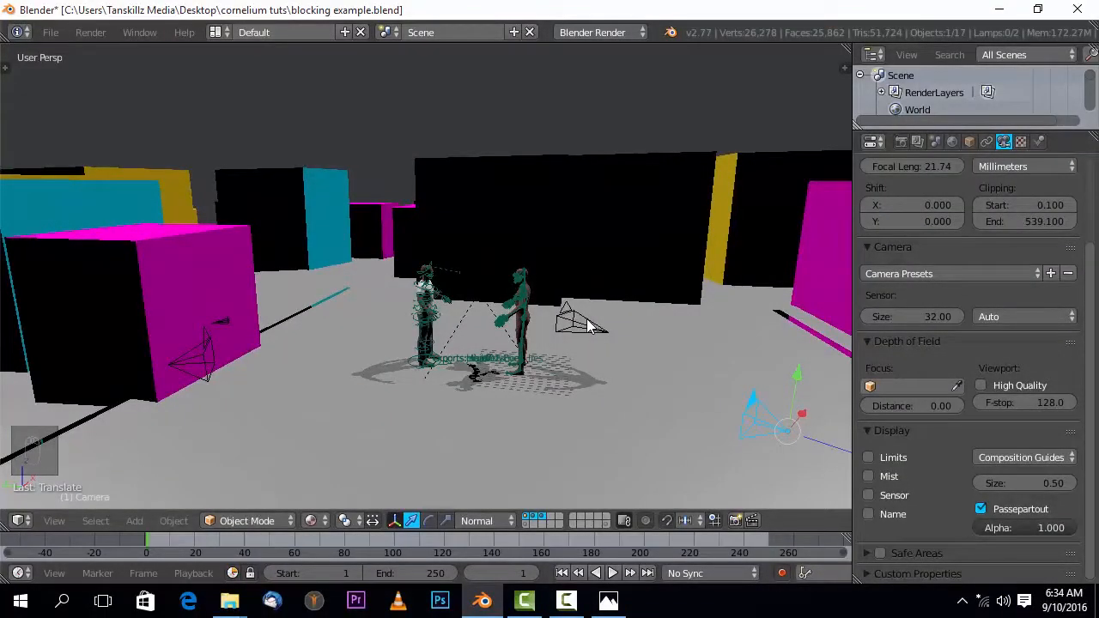
middle_click_drag(792, 422, 777, 422)
- Look through the active camera and move it in the negative global X direction, shifting the characters right of the frame's centre
key("KP_0")
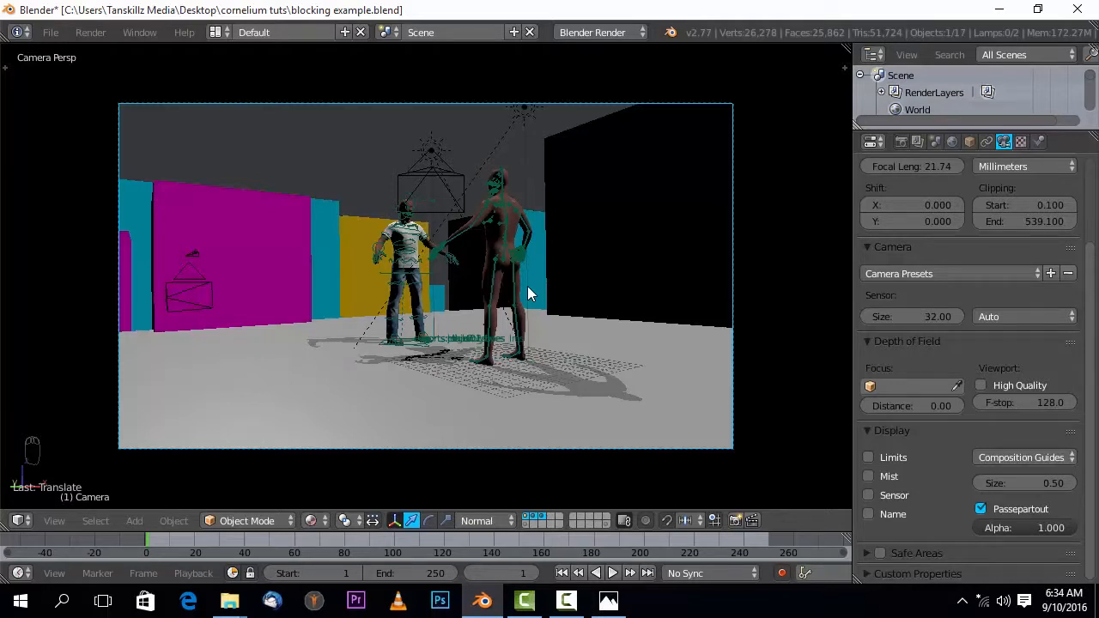
key("g")
key("x")
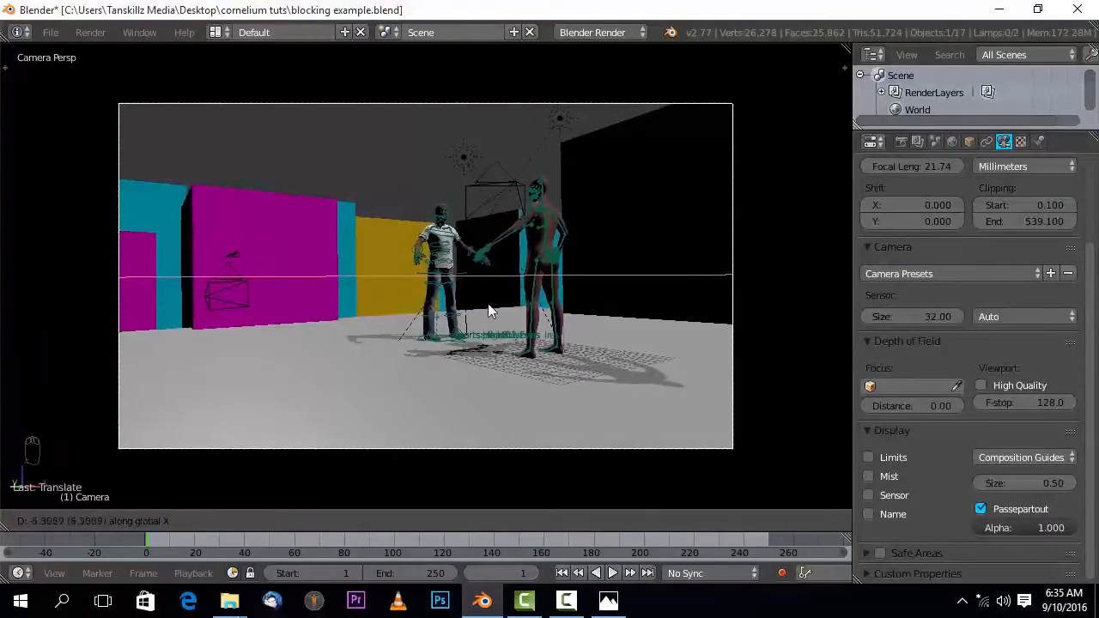
left_click(603, 325)
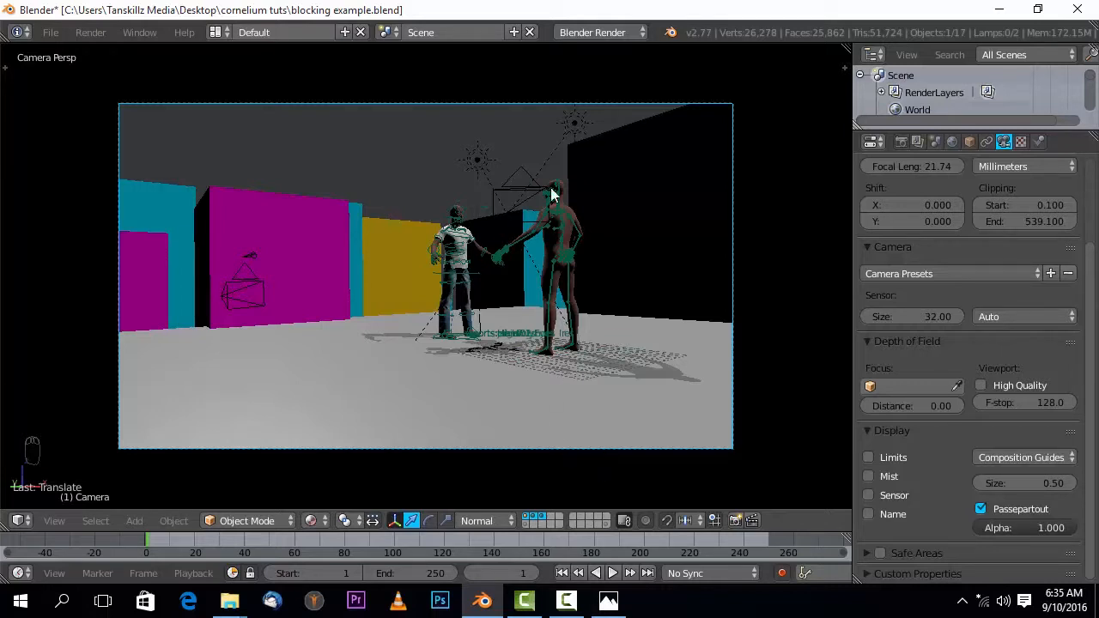
- Select Camera.001 beside the nearer character and make it the active scene camera
right_click(514, 208)
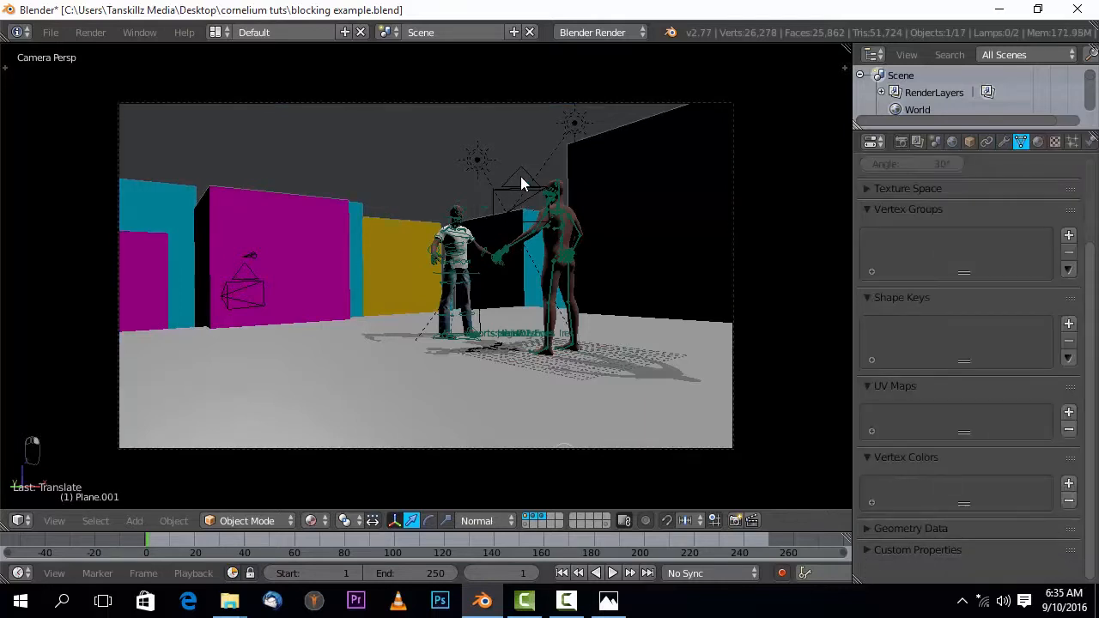
right_click(520, 178)
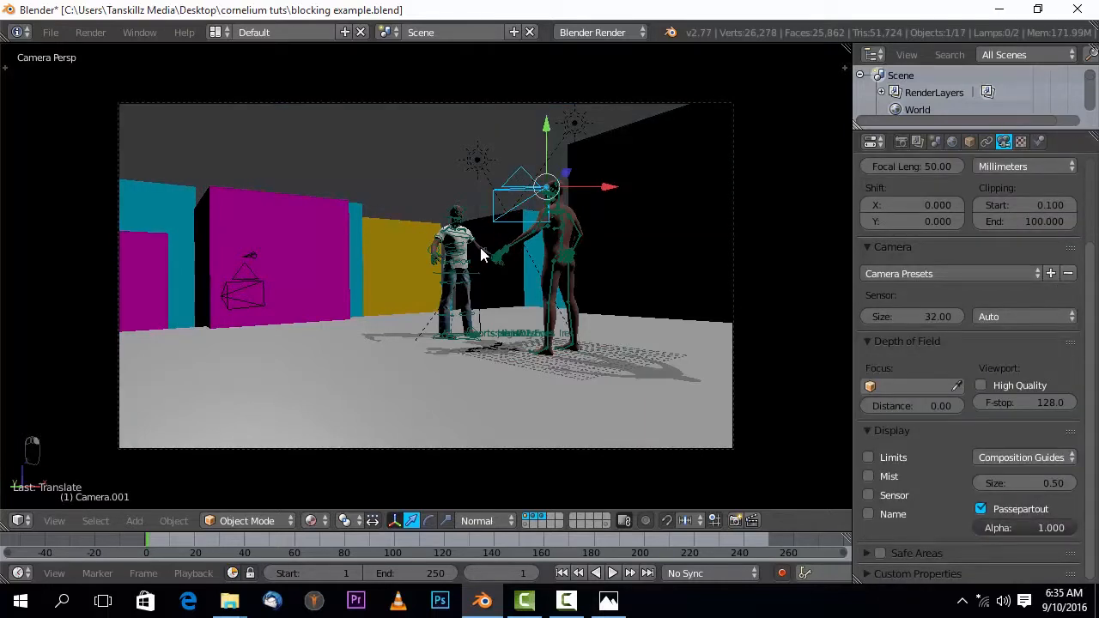
key("ctrl+KP_0")
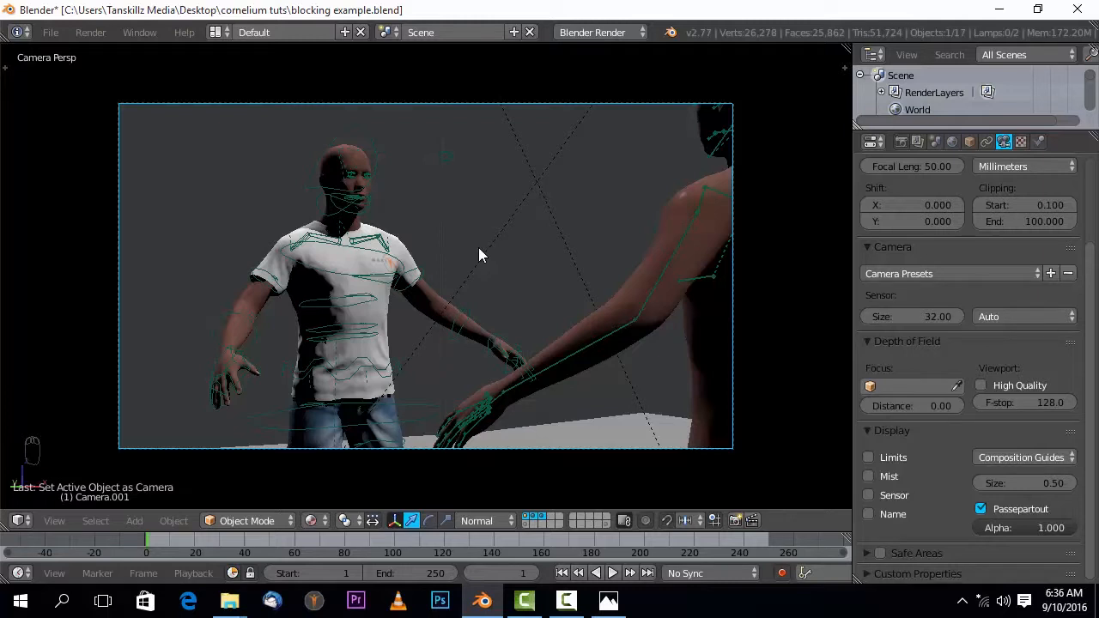
- Duplicate Camera.001 beside the nearer character, leaving the copy in the same place
key("KP_0")
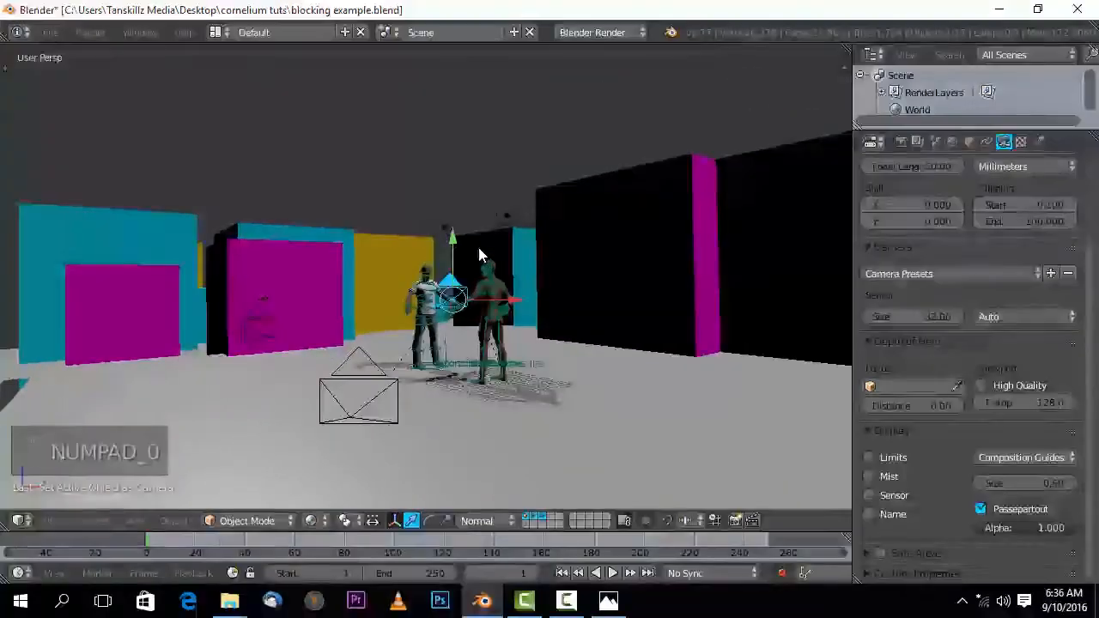
middle_click_drag(458, 348, 493, 417)
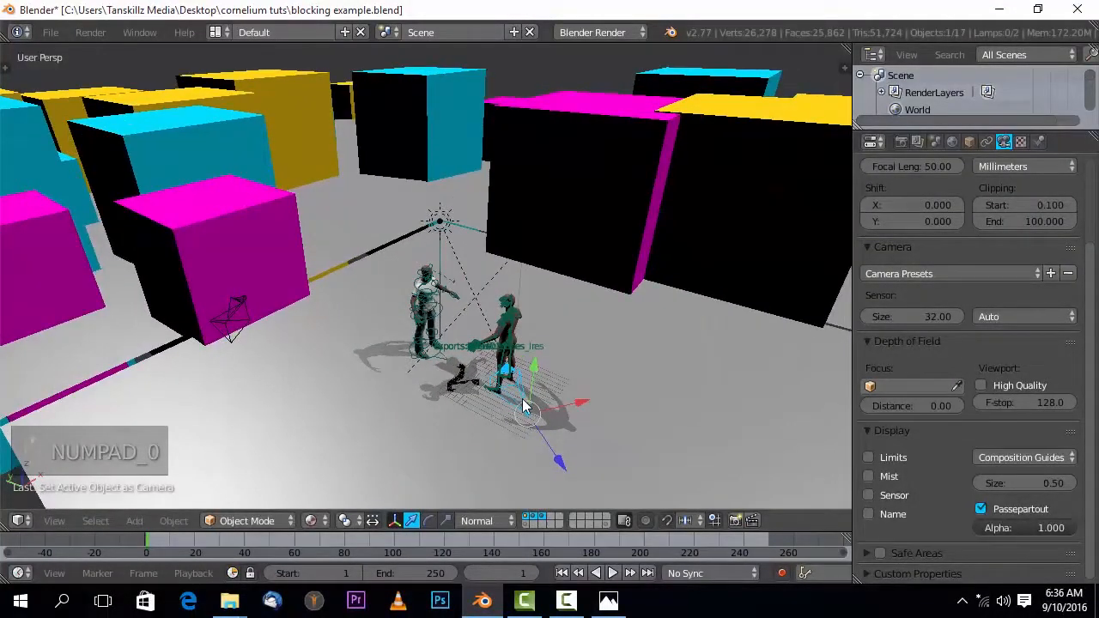
key("shift+d")
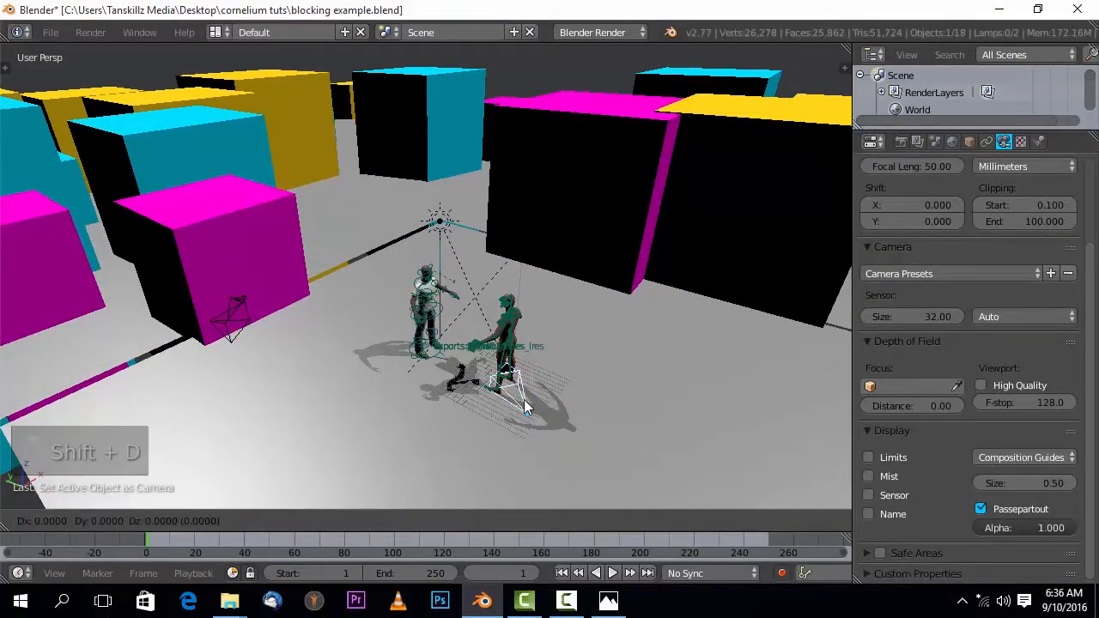
left_click(559, 411)
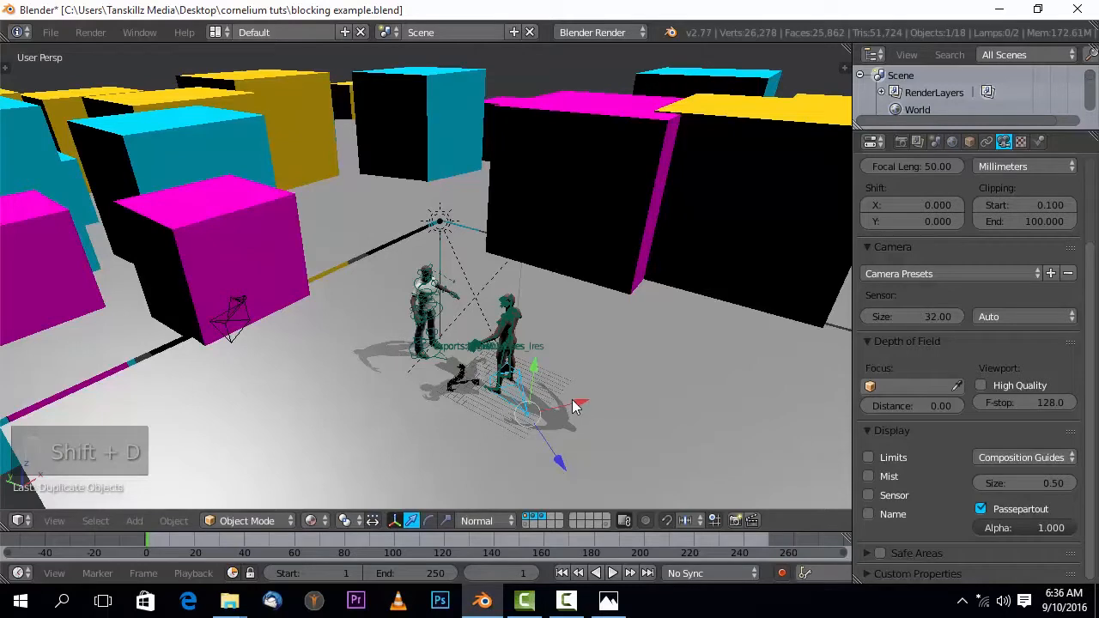
- Move the duplicated camera about 4.08 units along its local X axis and make it the active scene camera
key("g")
key("x")
key("x")
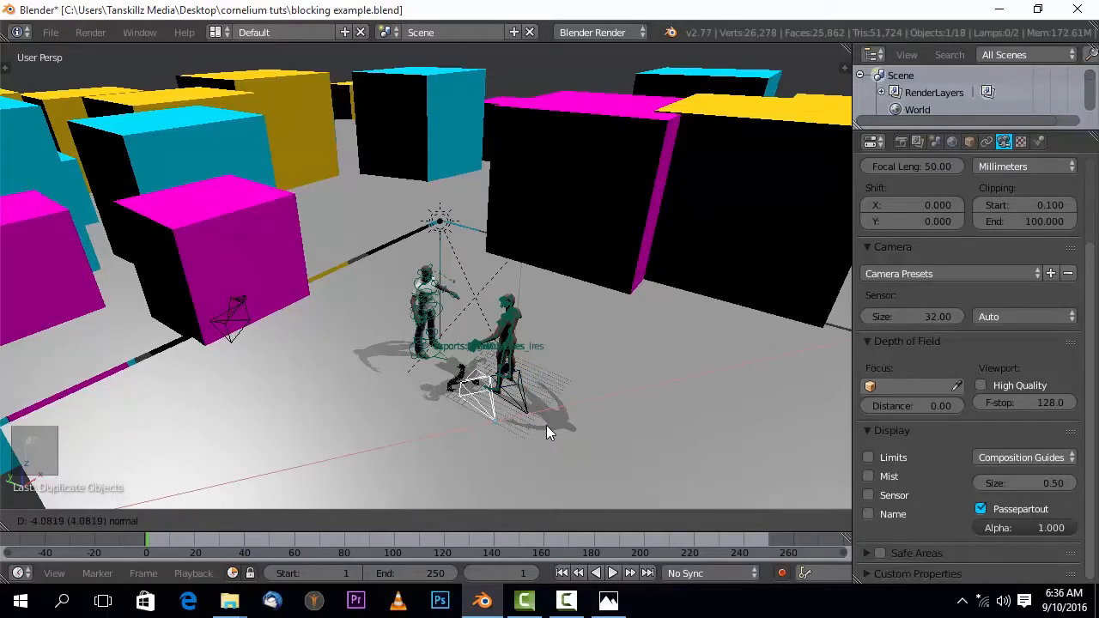
left_click(546, 425)
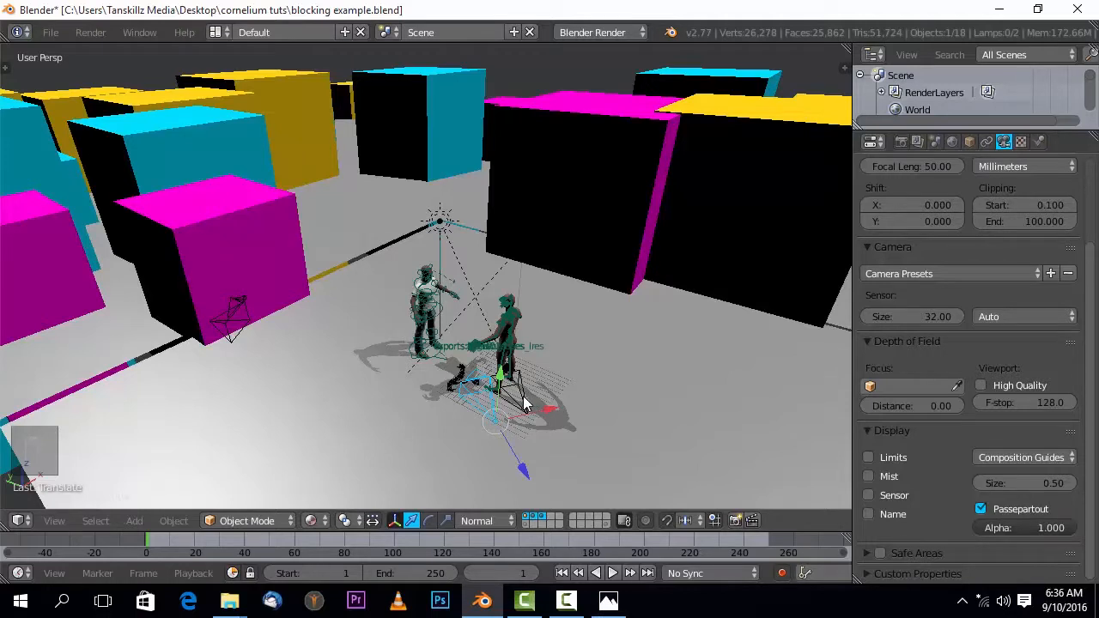
key("KP_0")
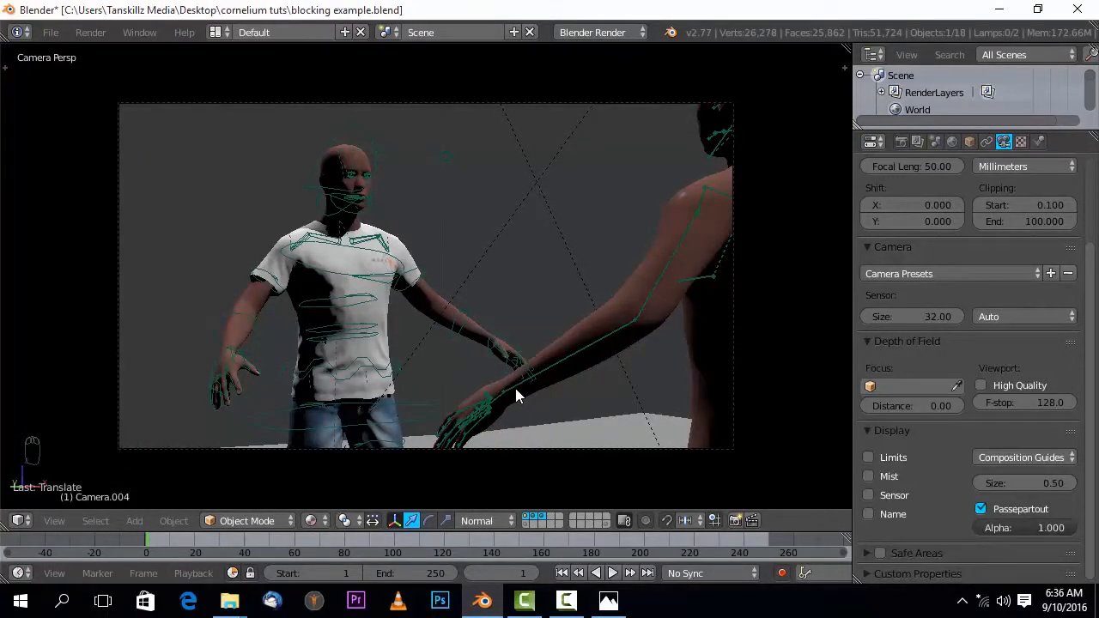
key("ctrl+KP_0")
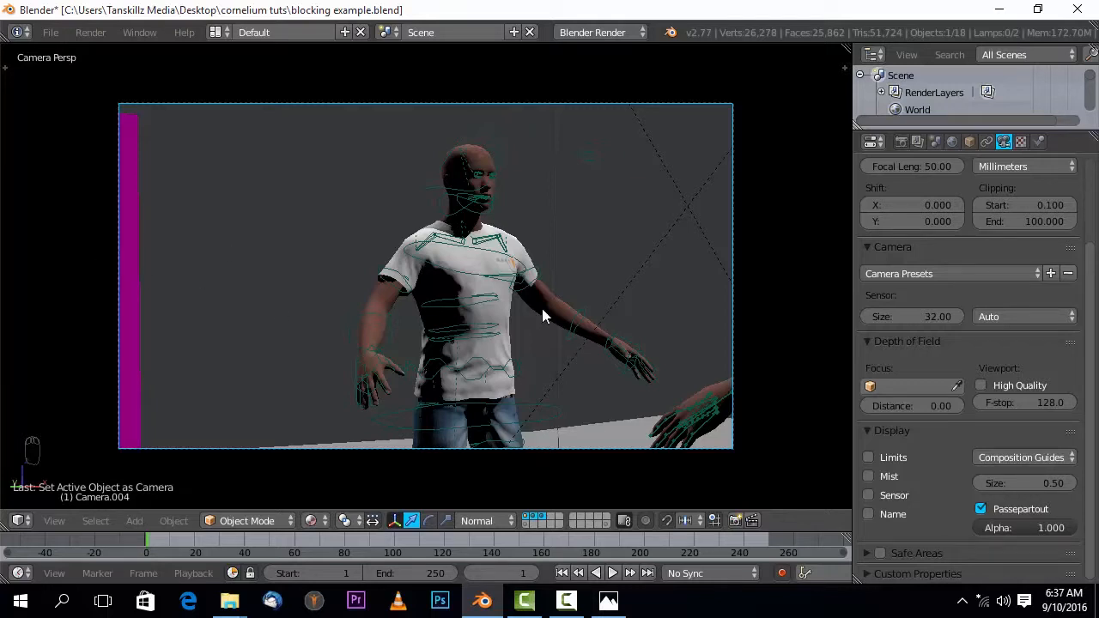
- Rotate the white-shirted character's forearm.fk.L bone so the outstretched forearm drops toward his body
right_click(581, 314)
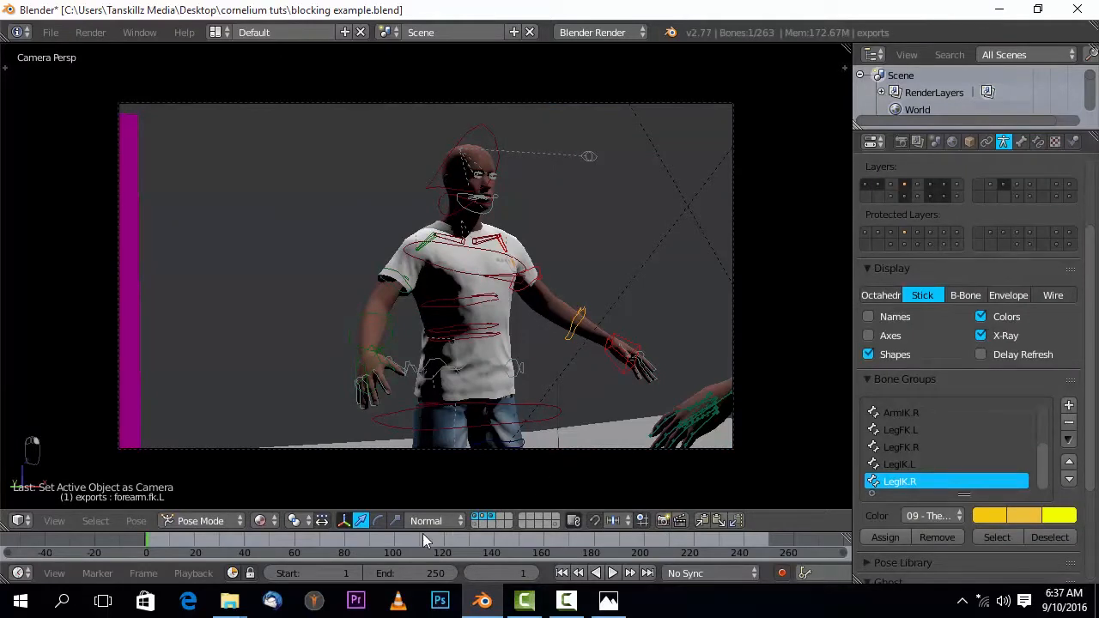
left_click(380, 519)
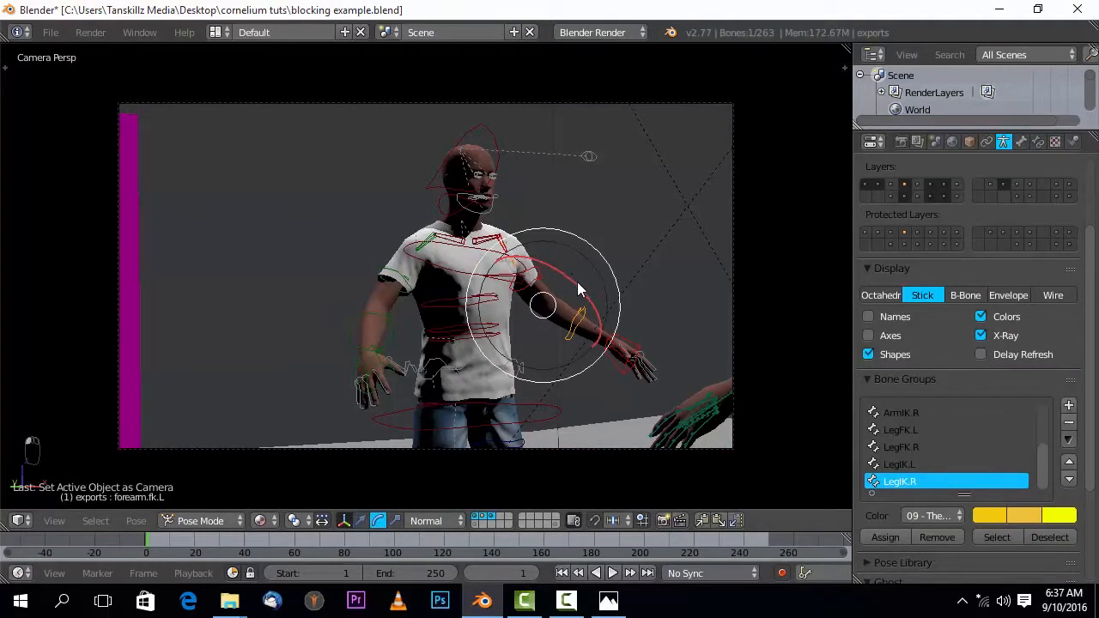
left_click_drag(590, 316, 574, 343)
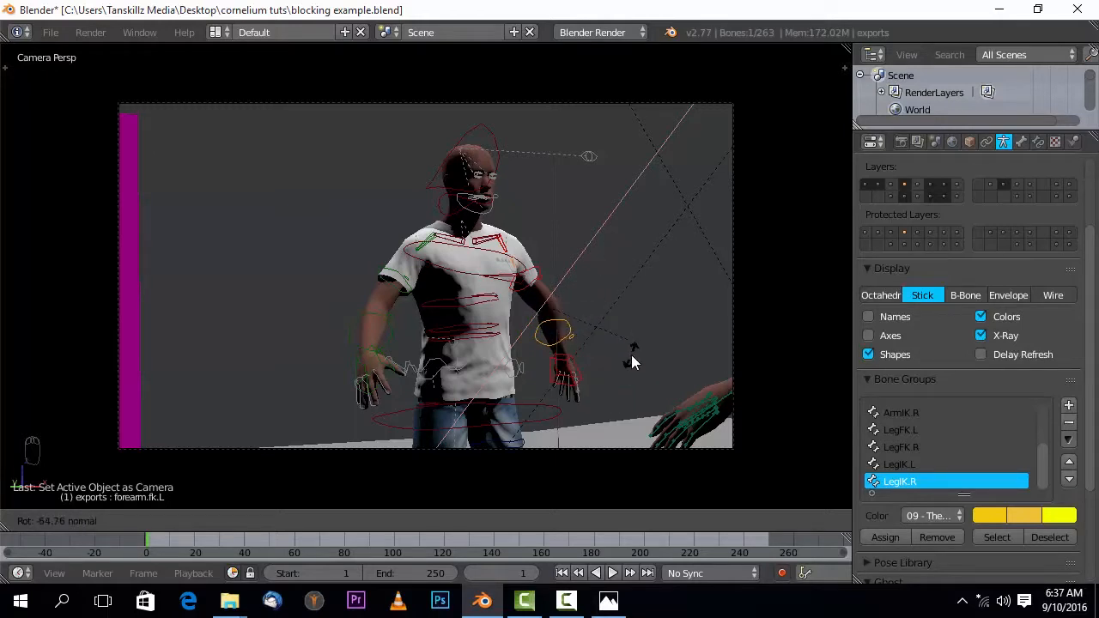
left_click(631, 362)
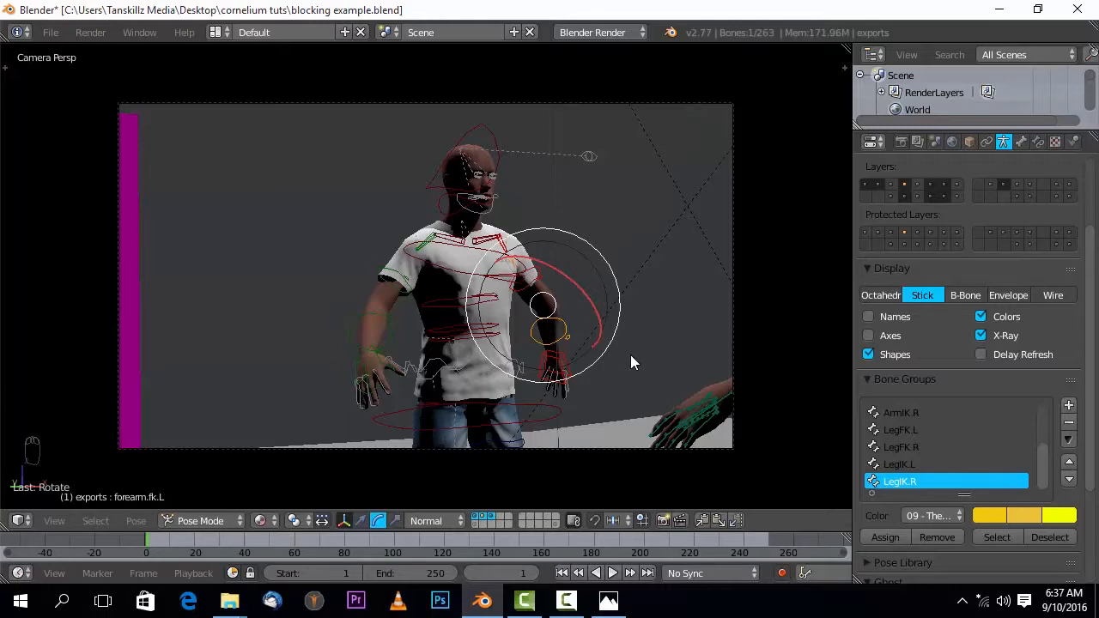
- Select Camera.002 behind the white-shirted character in Object Mode and make it the active scene camera
key("KP_0")
middle_click_drag(403, 365, 232, 377)
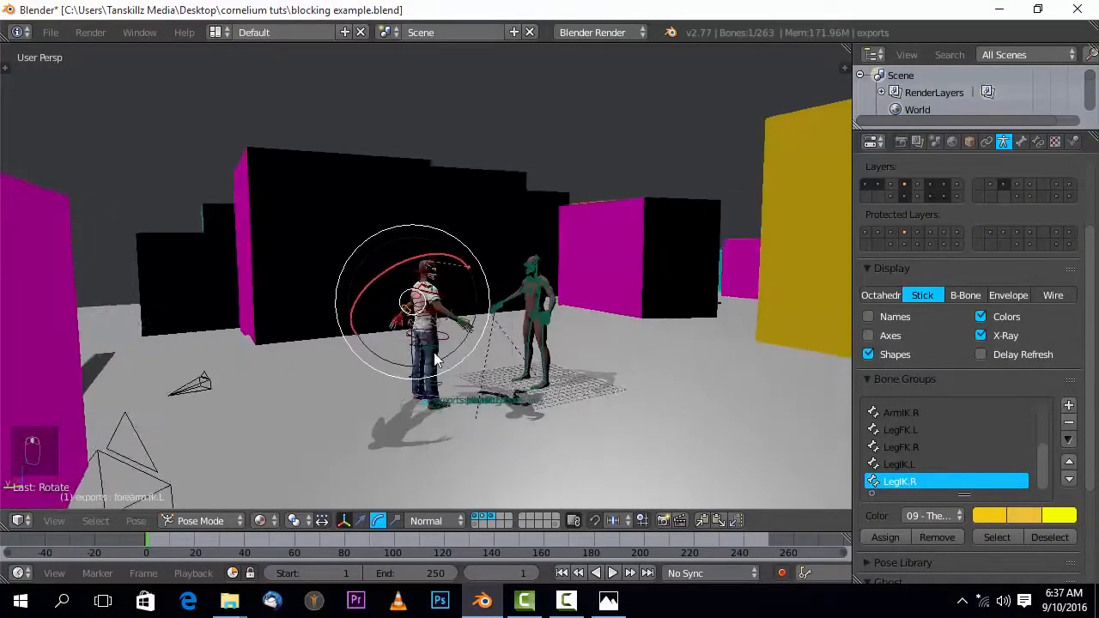
key("ctrl+Tab")
right_click(214, 391)
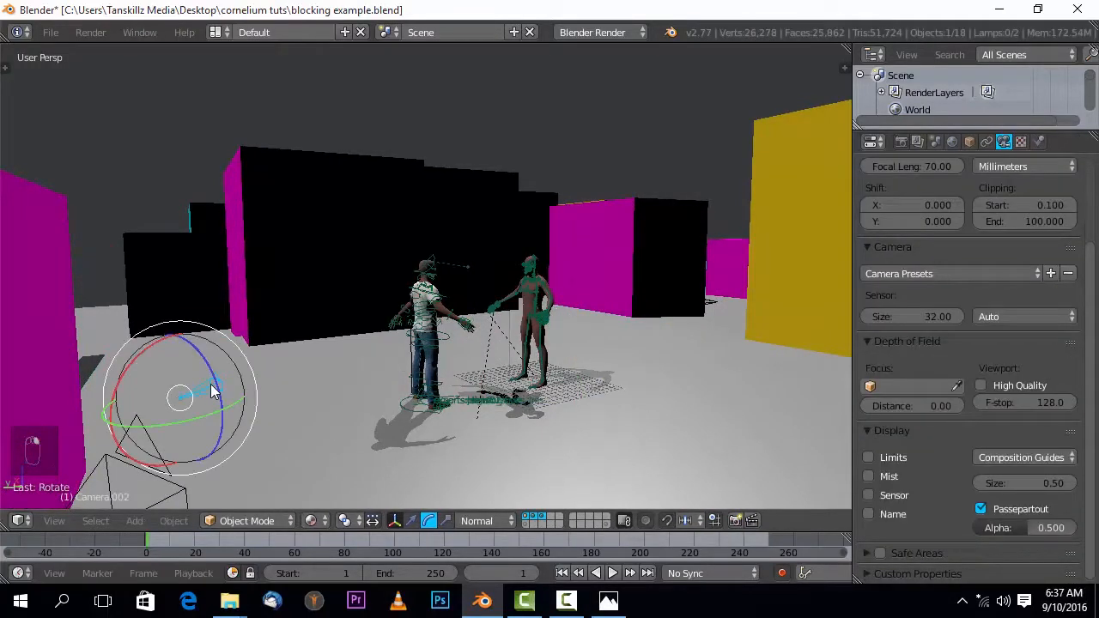
key("ctrl+KP_0")
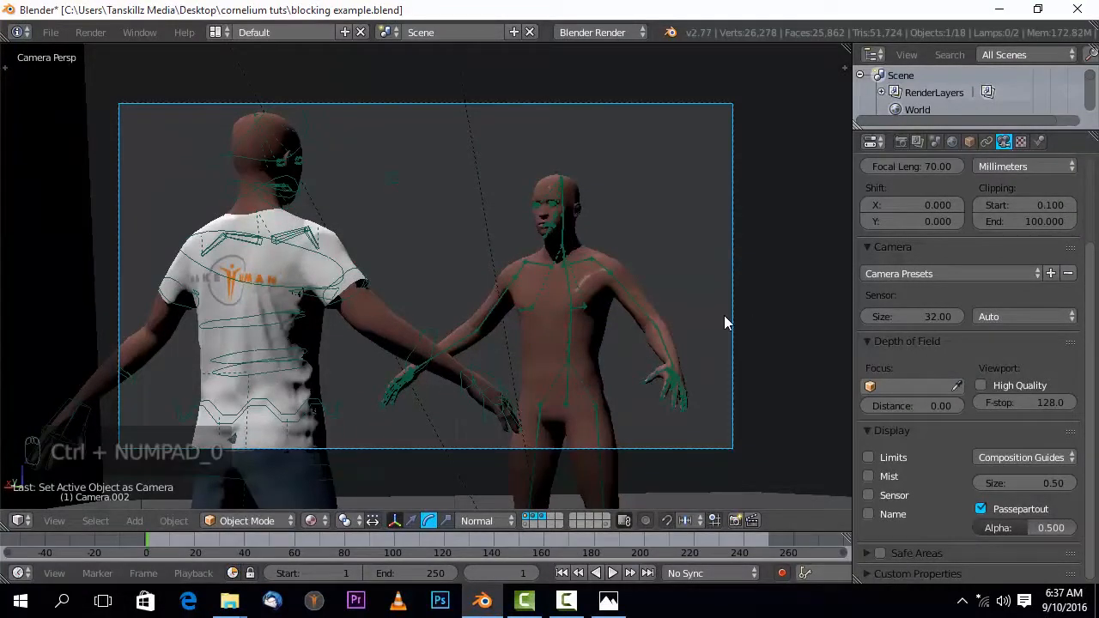
- Set Camera.002's focal length to 83.71 mm and its passepartout alpha to 1.000
scroll(946, 257, "up", 3)
left_click_drag(934, 270, 953, 271)
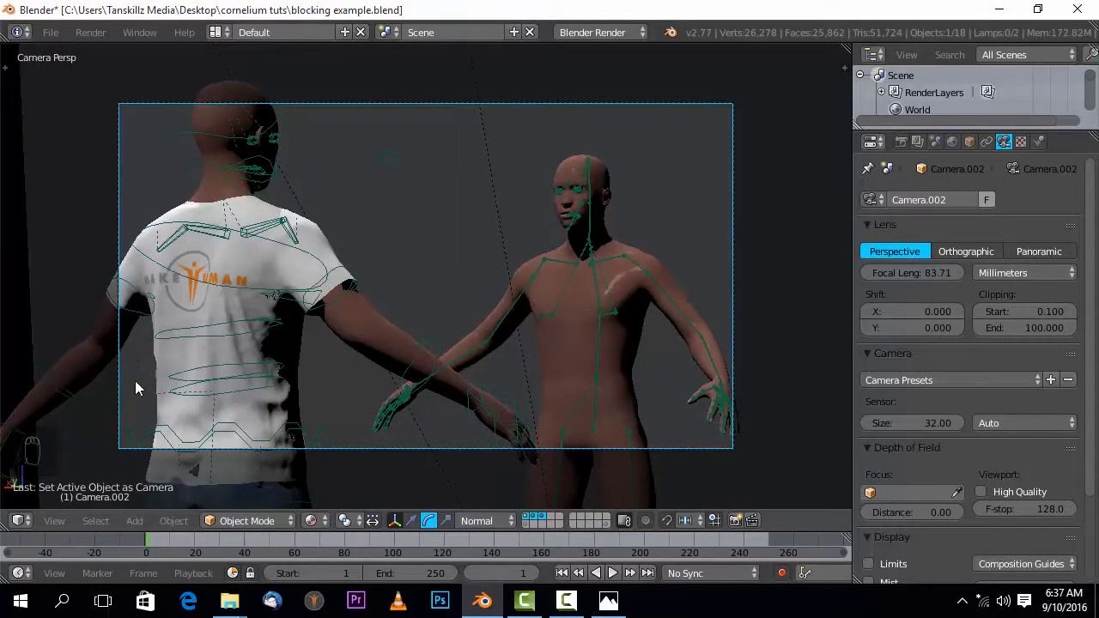
scroll(1047, 497, "down", 2)
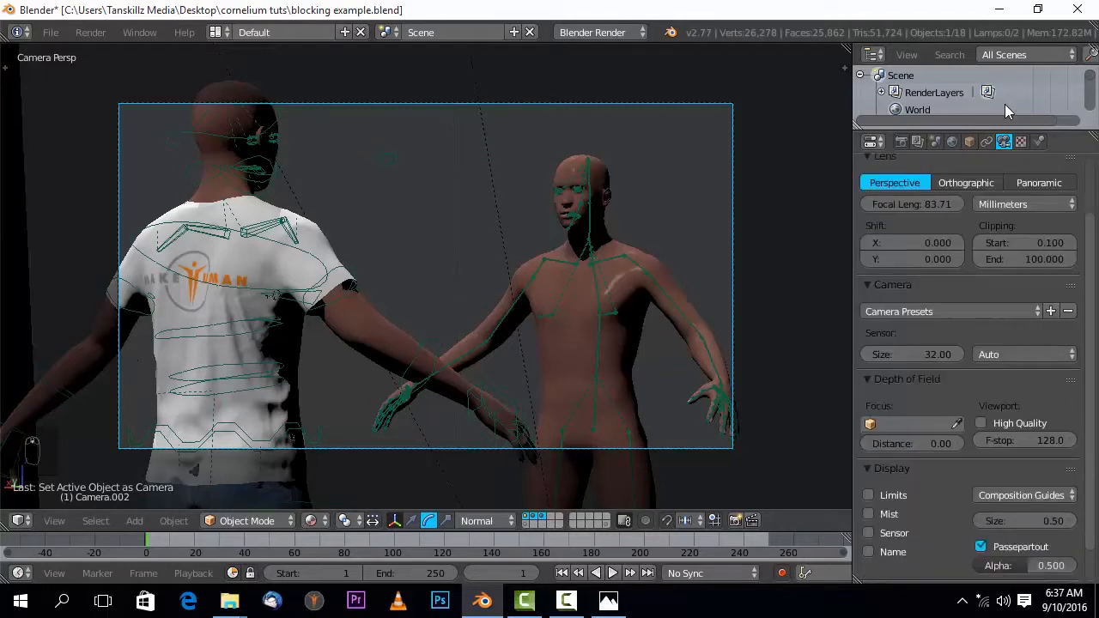
scroll(1020, 481, "down", 1)
left_click_drag(1026, 532, 1069, 533)
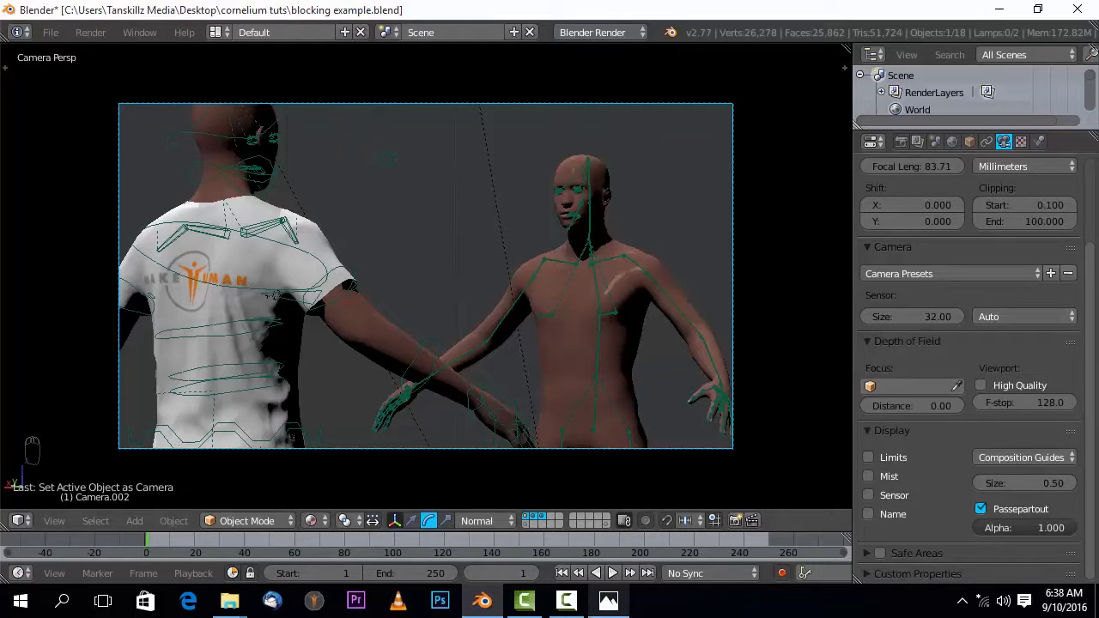
- Switch to the Photos slides, advance to 5.jpg about the character's closeness to camera, and return to Blender
left_click(608, 601)
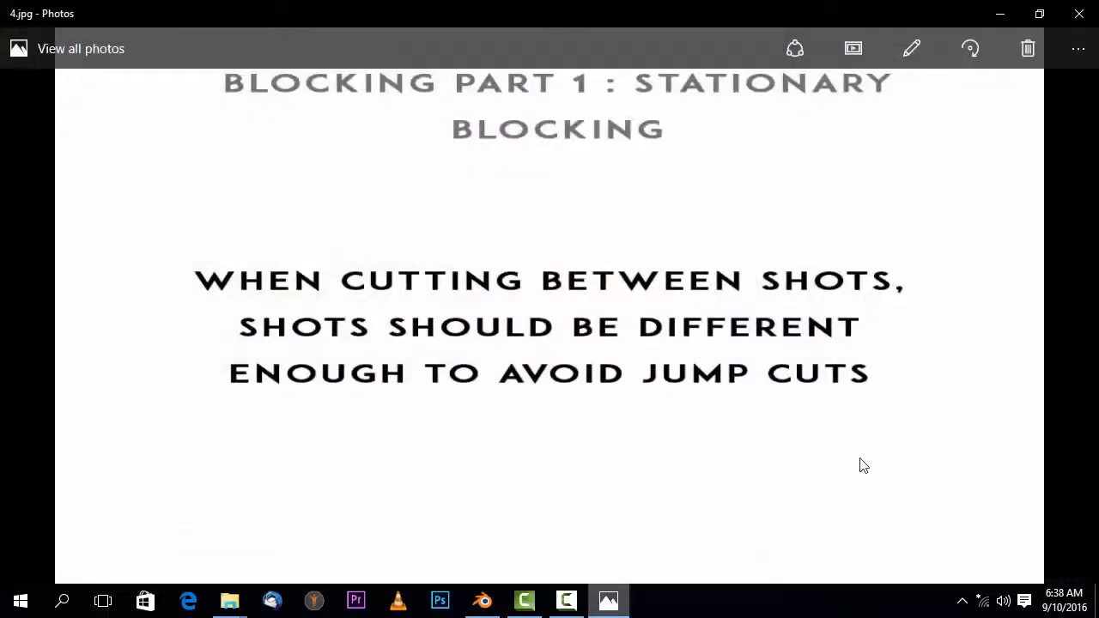
left_click(1085, 312)
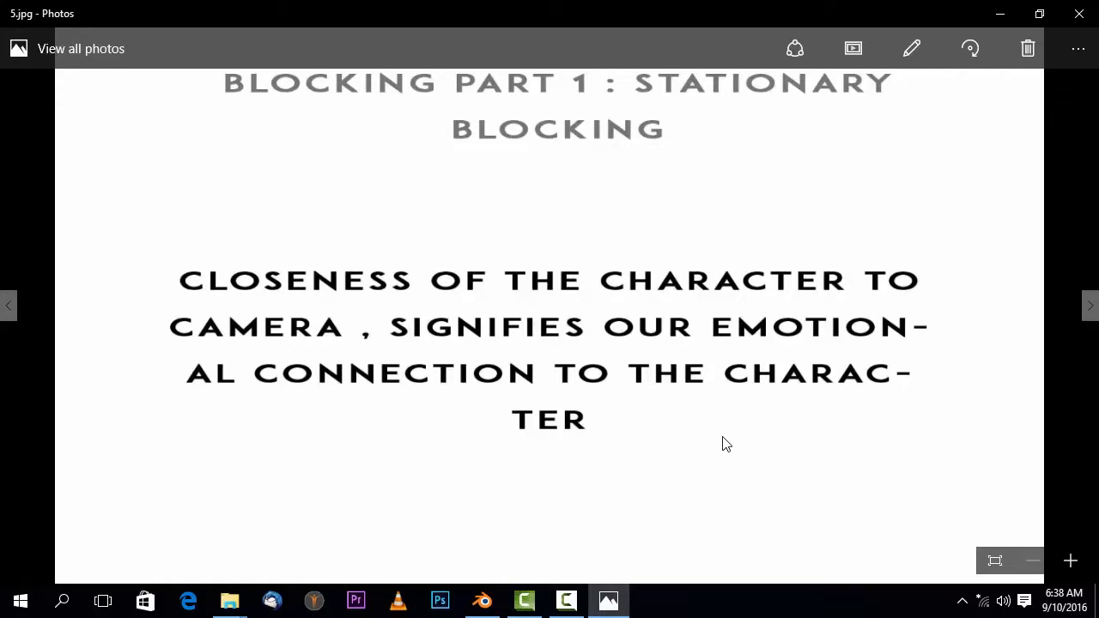
left_click(483, 601)
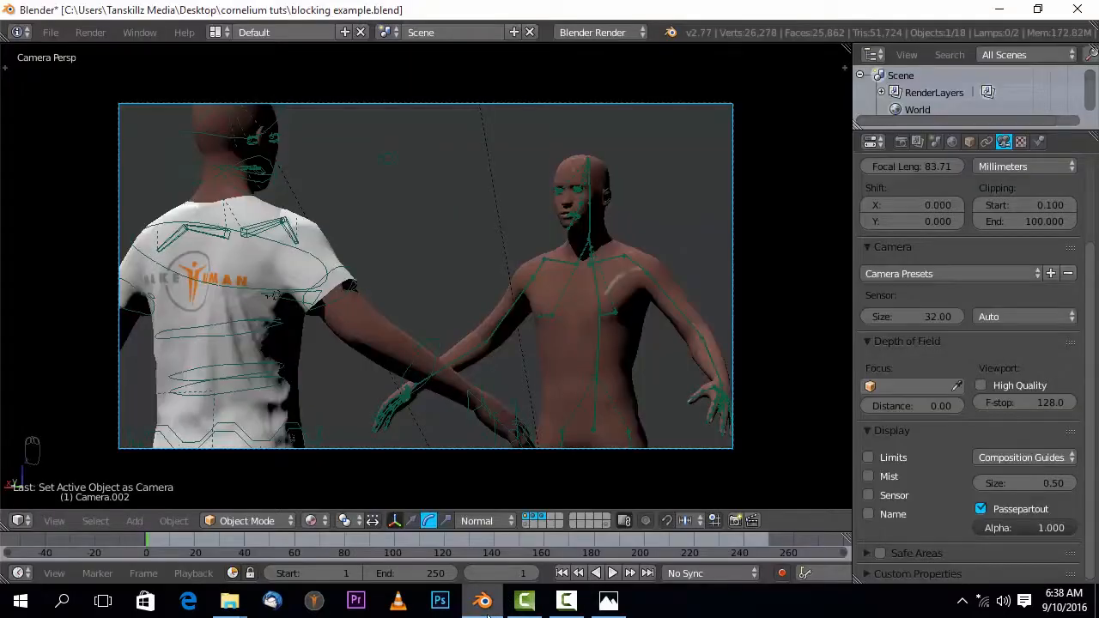
- Leave the camera view and examine the white-shirted character from the front at different distances, ending close to his face
key("KP_0")
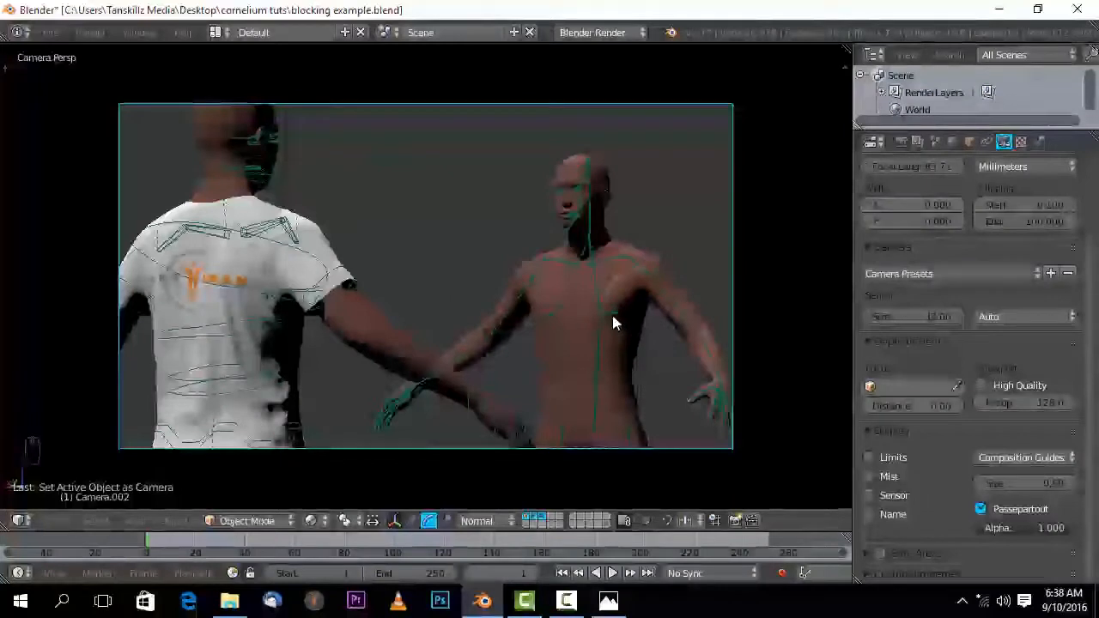
scroll(541, 331, "up", 6)
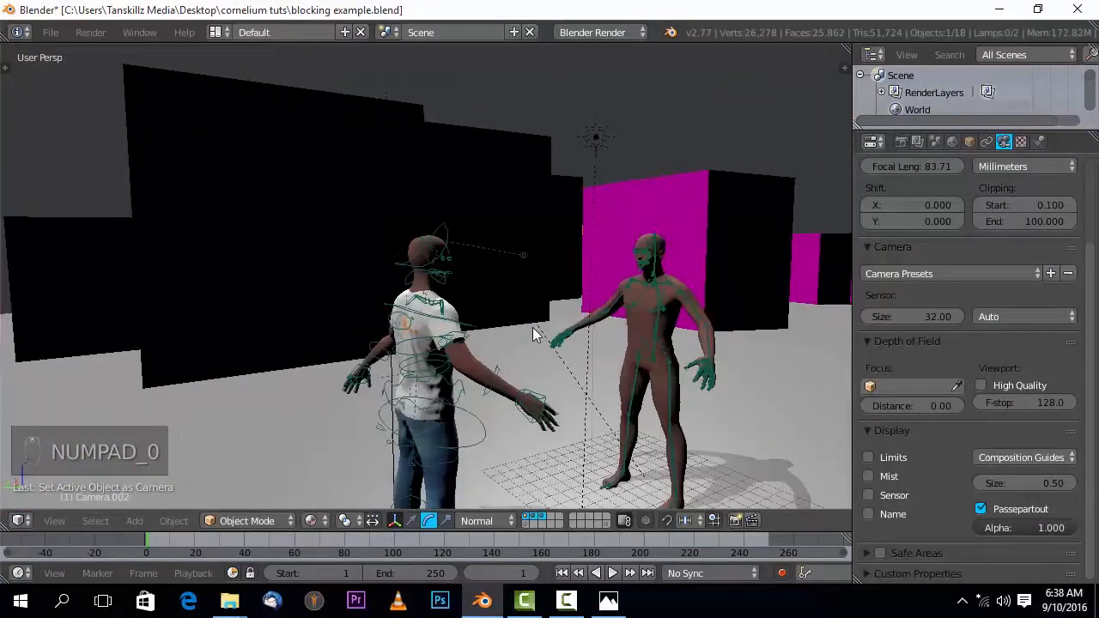
middle_click_drag(612, 306, 384, 310)
middle_click_drag(509, 318, 464, 310)
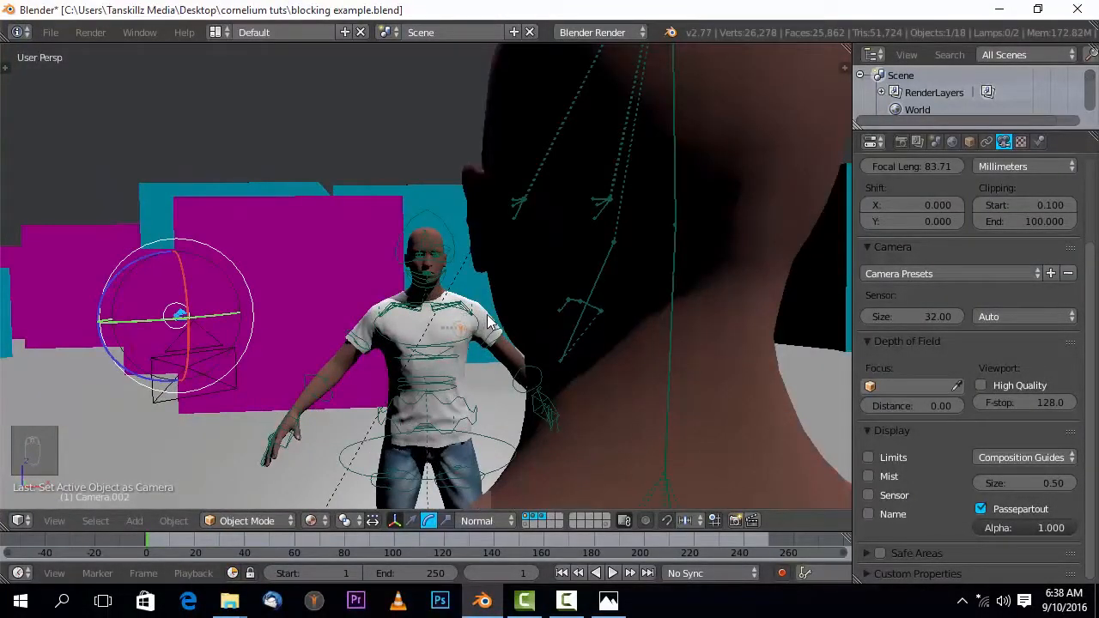
middle_click_drag(473, 315, 506, 317)
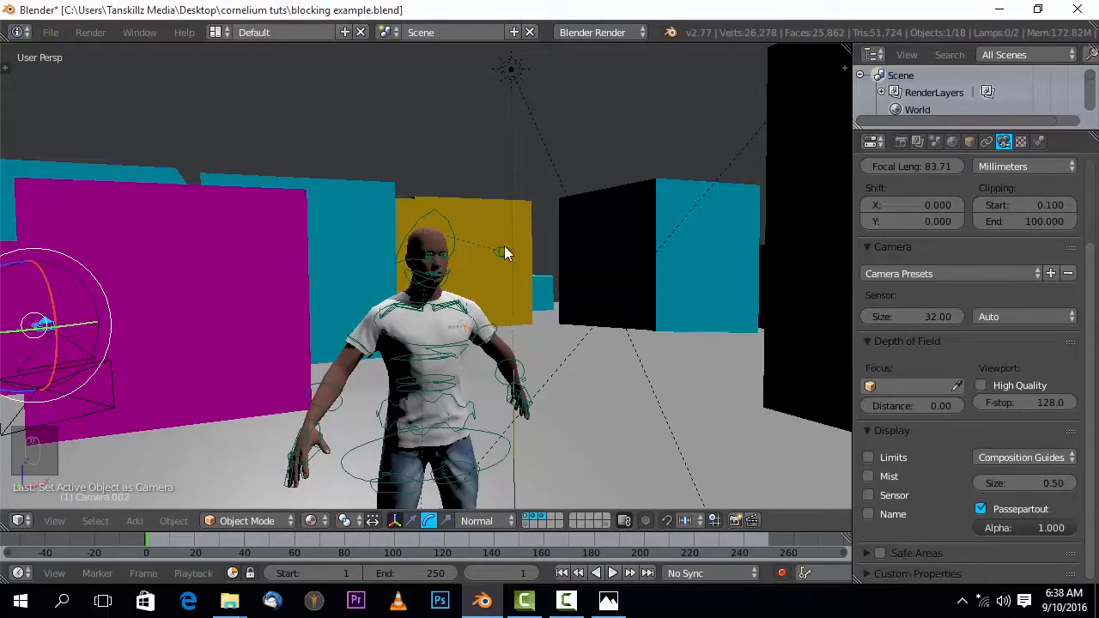
middle_click_drag(504, 257, 542, 309)
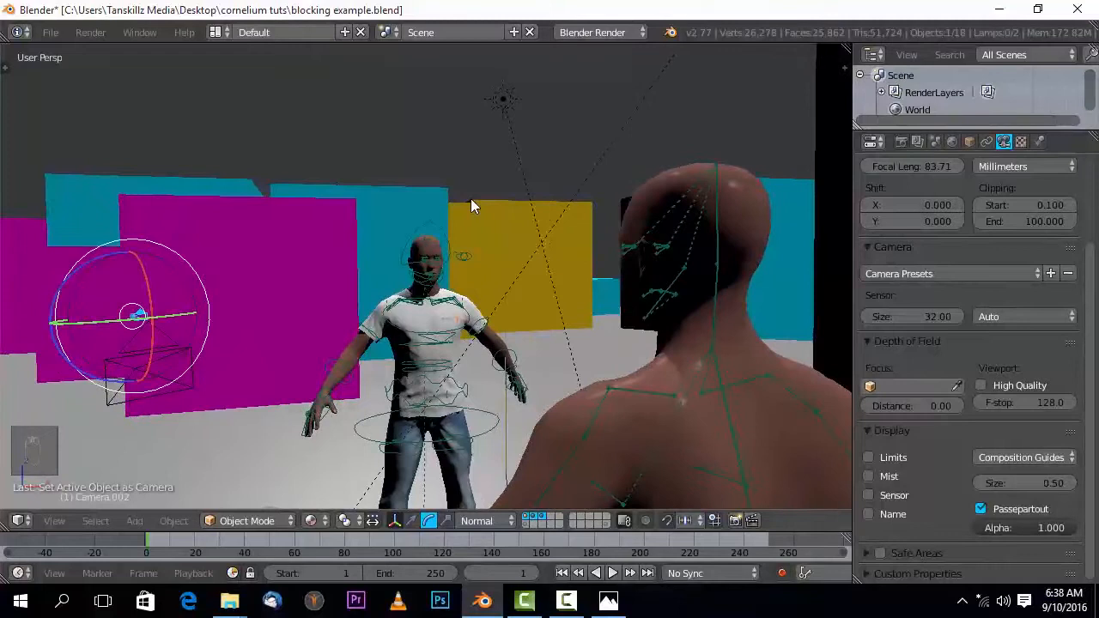
scroll(453, 247, "up", 5)
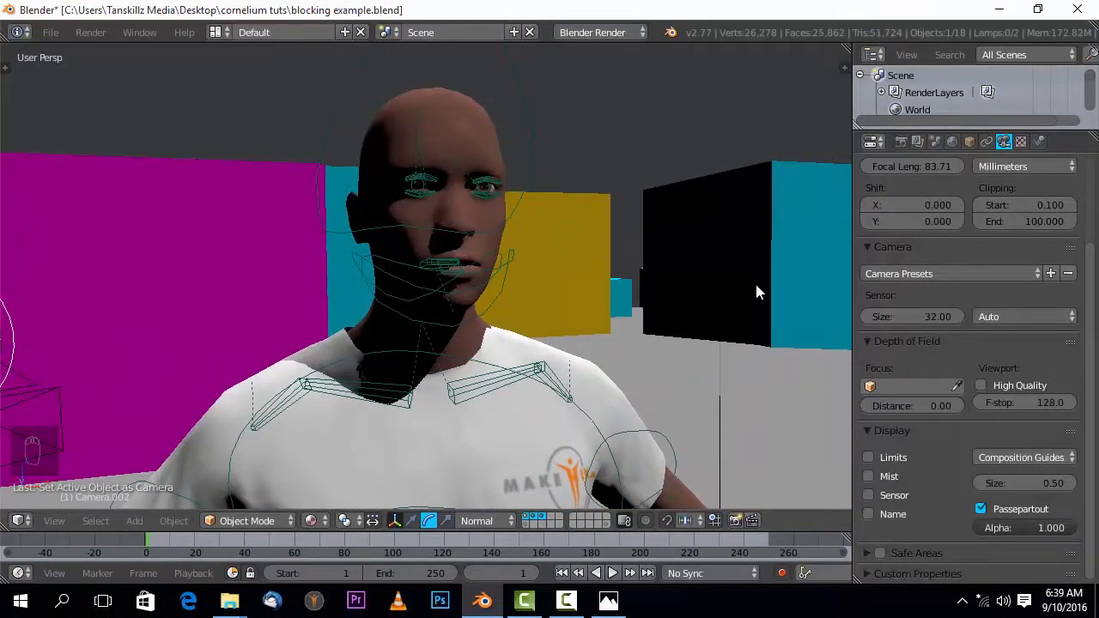
- Set the viewport lens to 109 and frame the white-shirted character's whole head as a close-up
key("n")
scroll(785, 215, "up", 7)
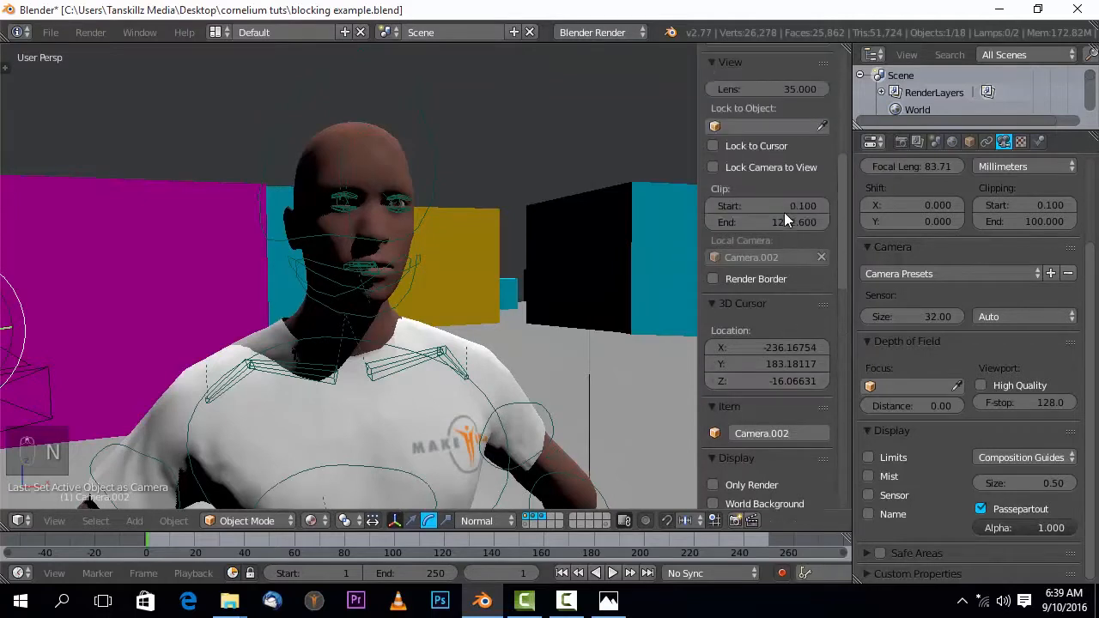
left_click_drag(781, 156, 820, 156)
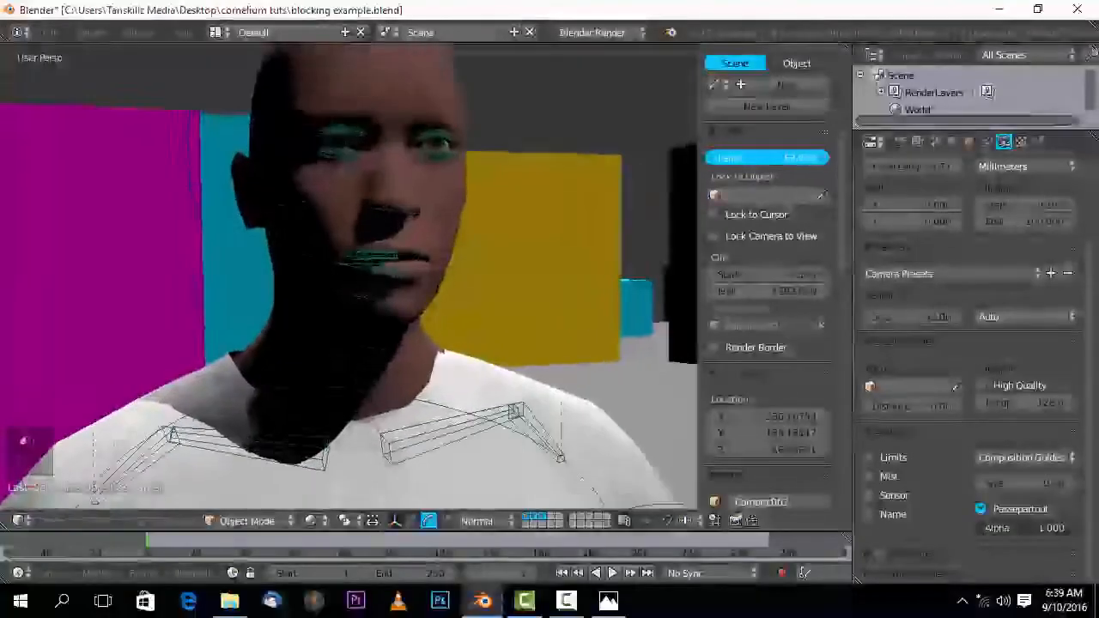
left_click_drag(820, 157, 856, 157)
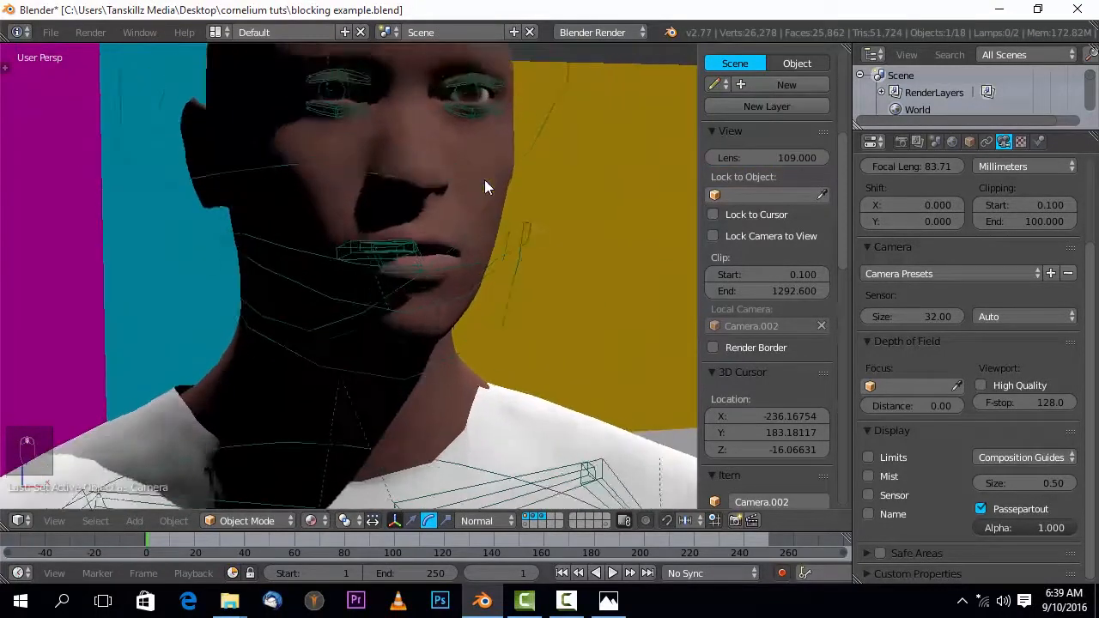
scroll(484, 187, "down", 4)
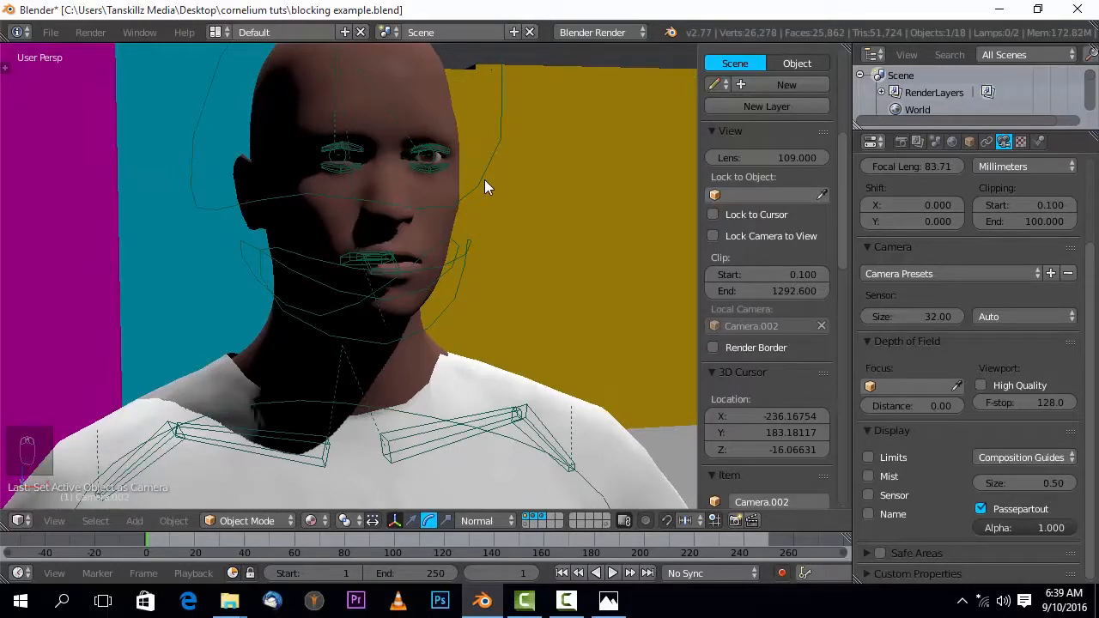
scroll(482, 184, "up", 5, "shift")
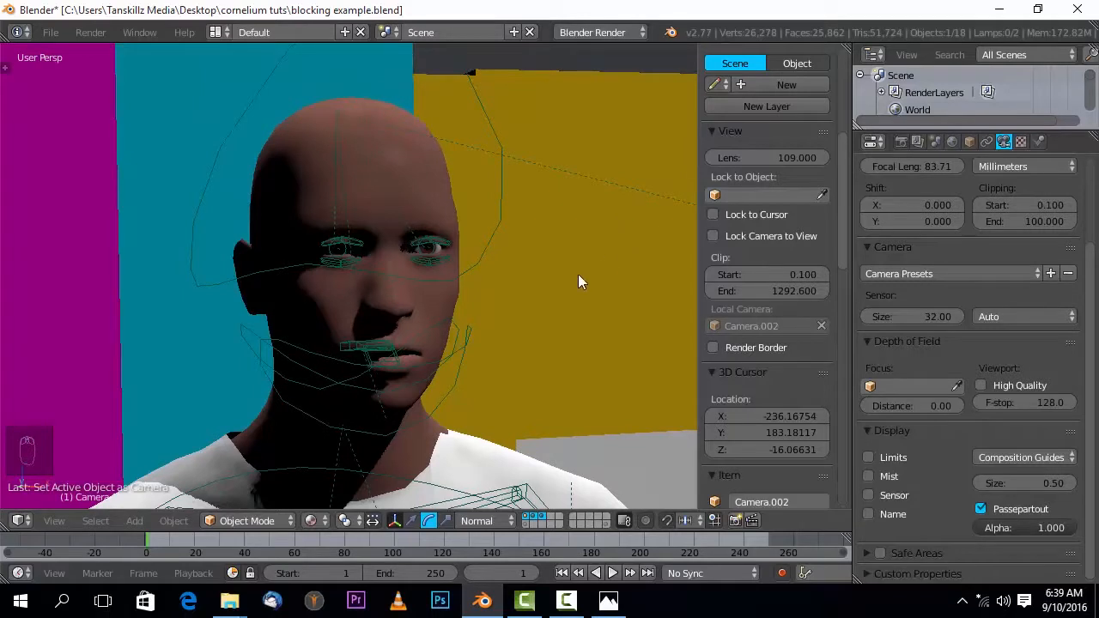
- View the close-up without the viewport properties, and redisplay them alongside Camera.002's lens settings
key("n")
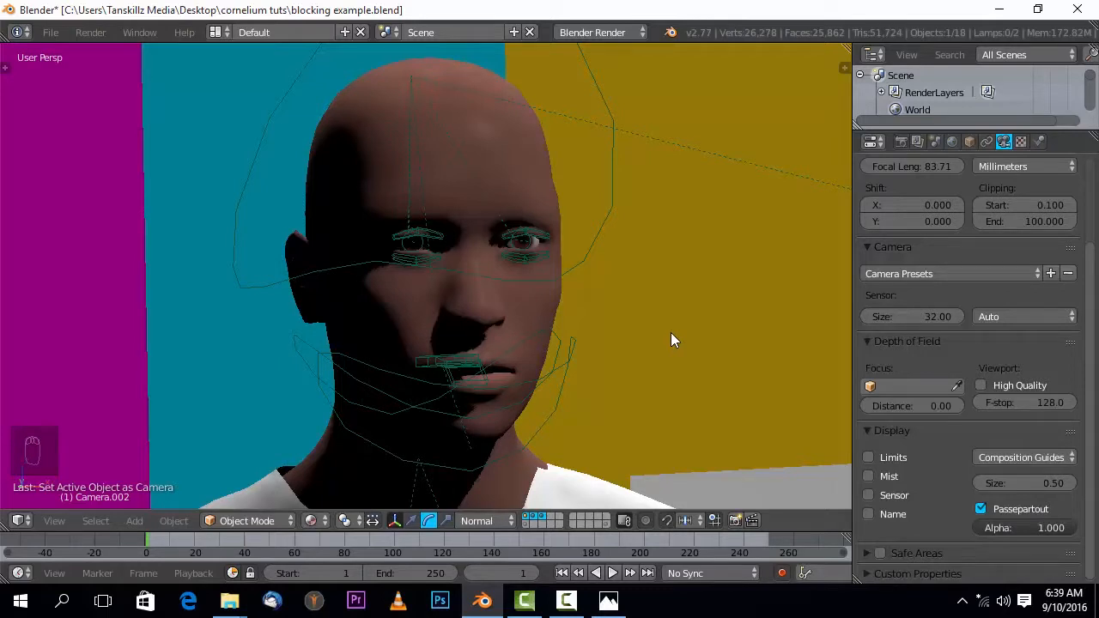
key("n")
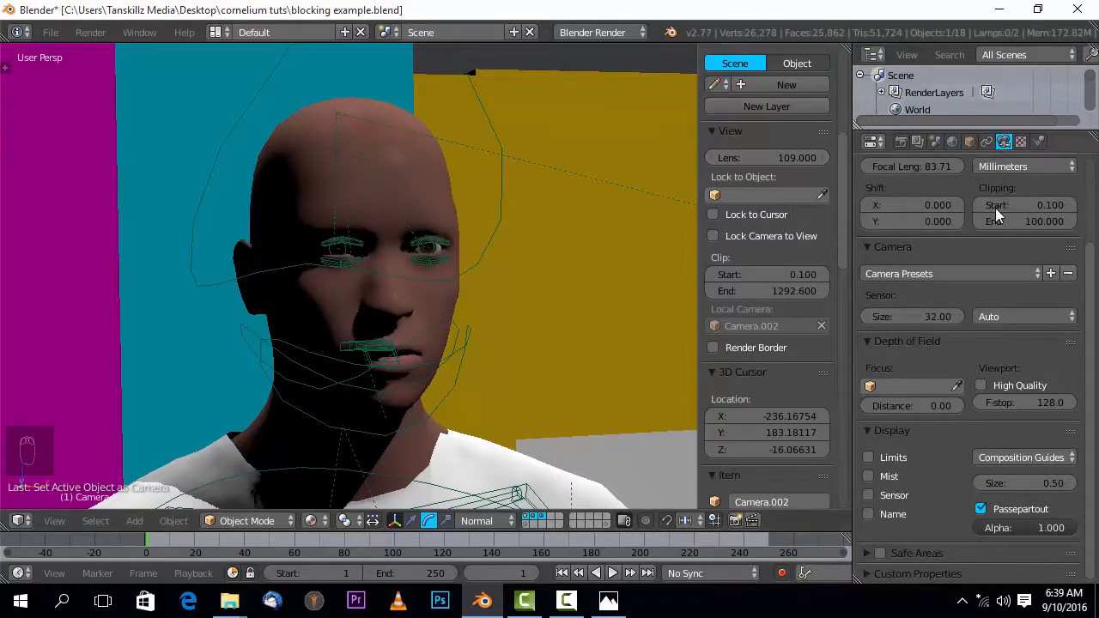
scroll(944, 223, "up", 3)
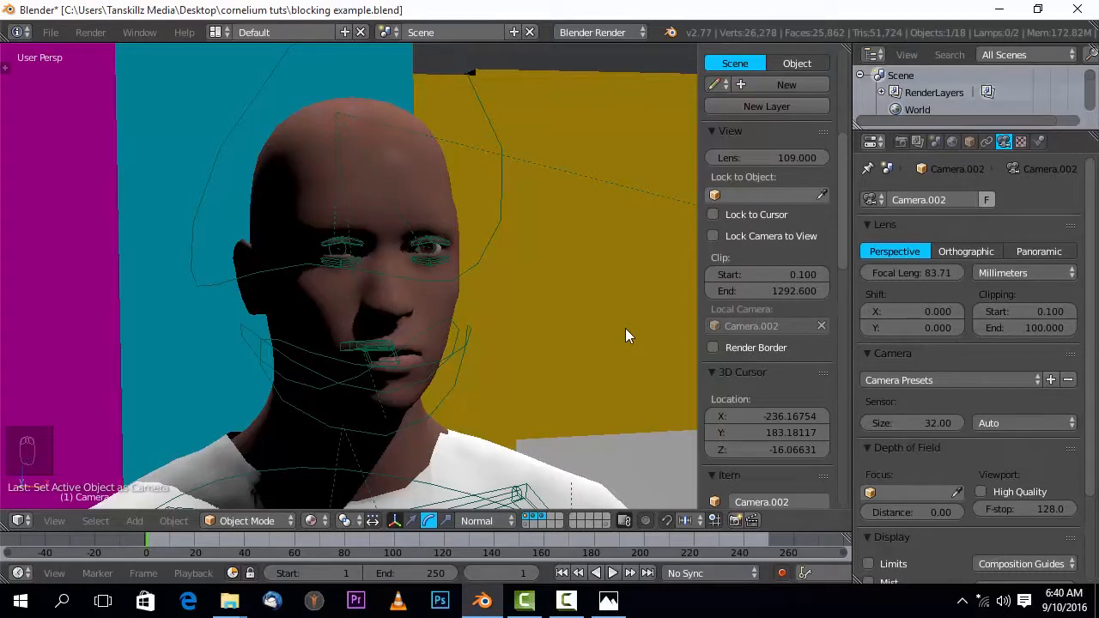
- Hide the viewport properties and compare a wide view of both characters with a tight close-up of the white-shirted character's face
key("n")
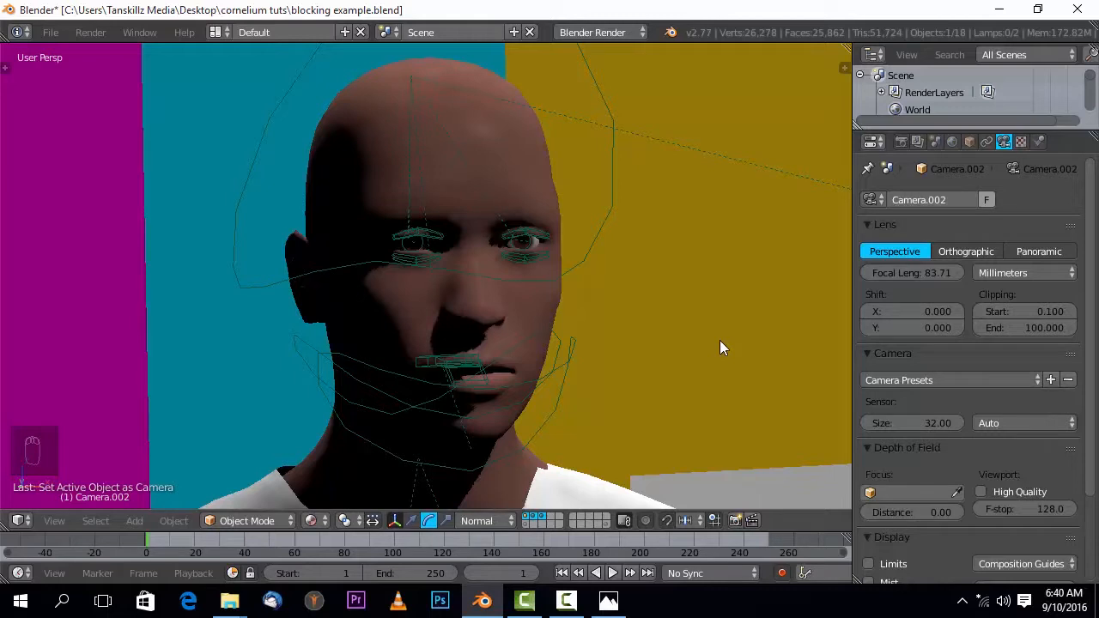
scroll(708, 319, "down", 9)
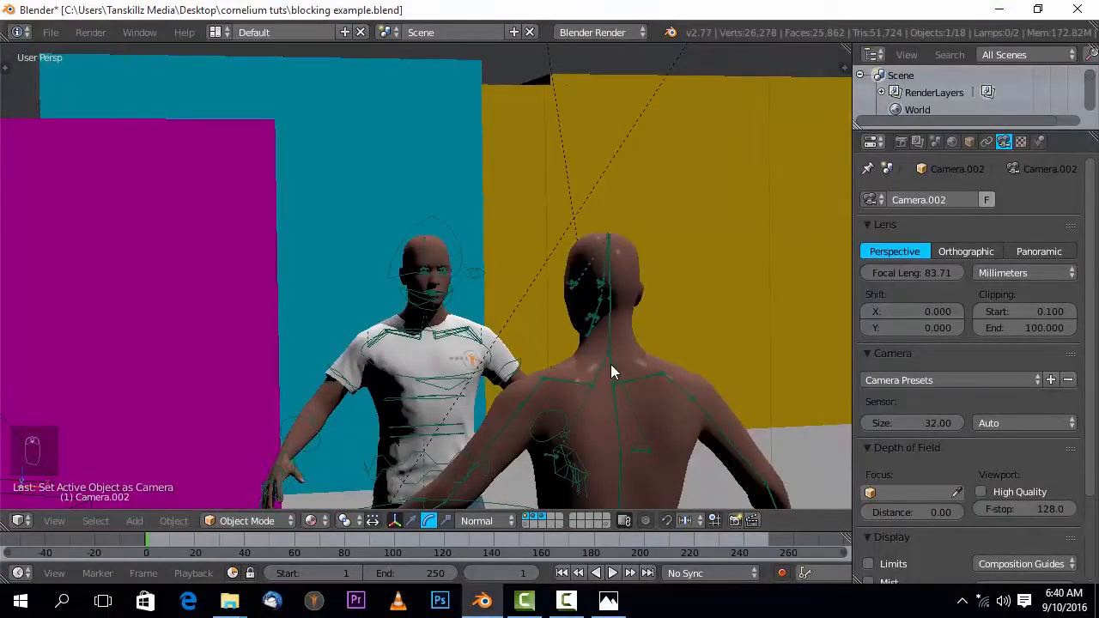
scroll(610, 363, "down", 4)
scroll(610, 363, "up", 3)
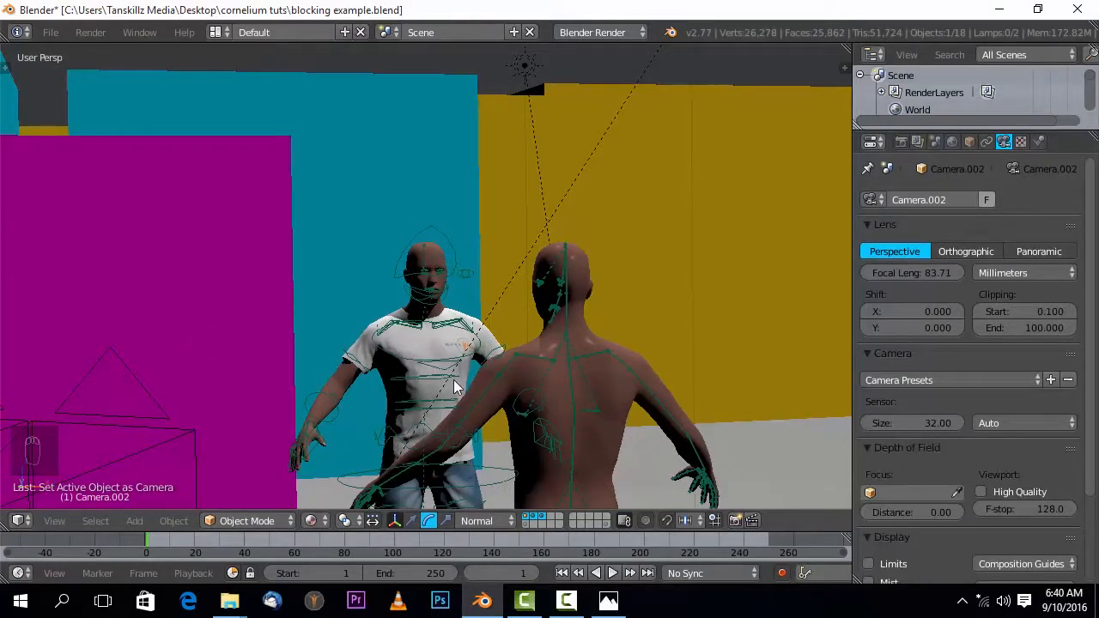
scroll(453, 379, "up", 2)
scroll(452, 379, "up", 2)
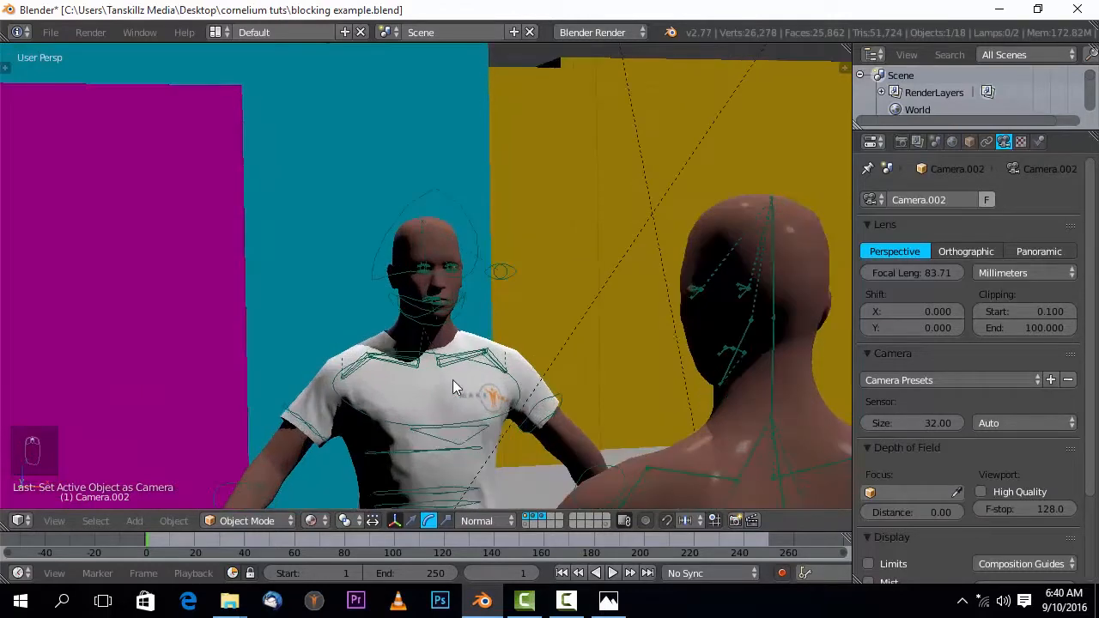
scroll(454, 387, "up", 2)
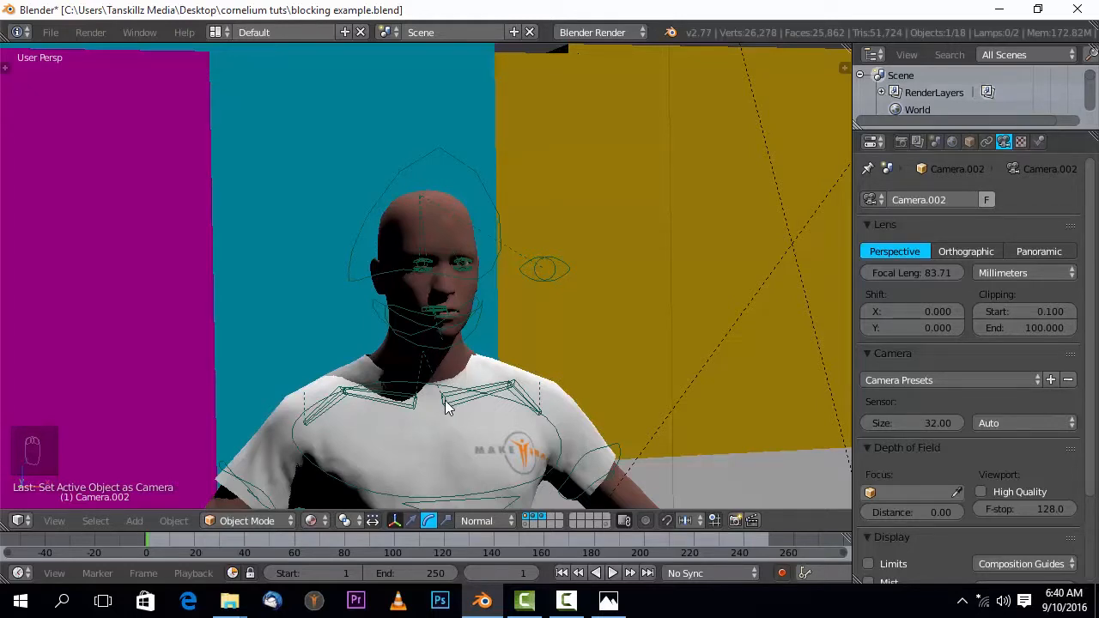
scroll(443, 396, "up", 4)
scroll(456, 451, "down", 1)
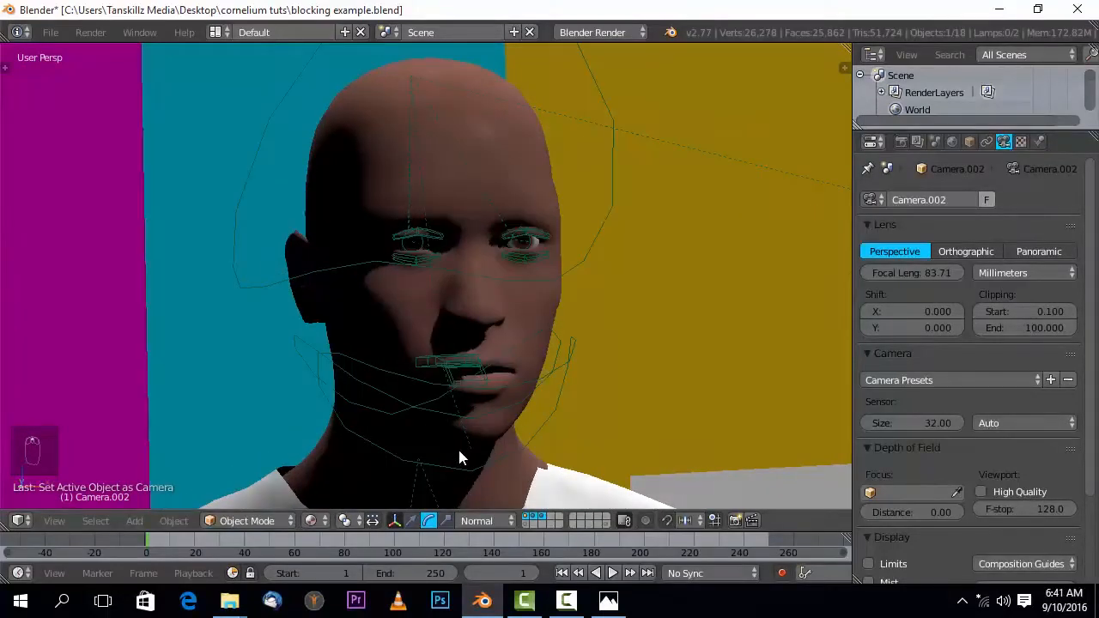
scroll(559, 427, "up", 1)
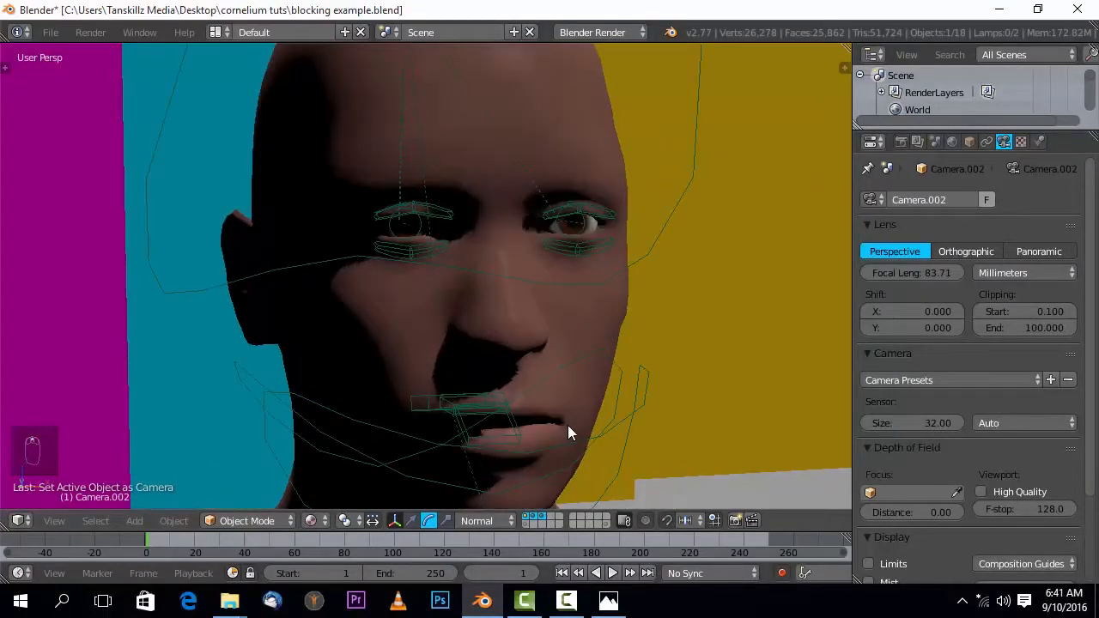
scroll(568, 425, "up", 1)
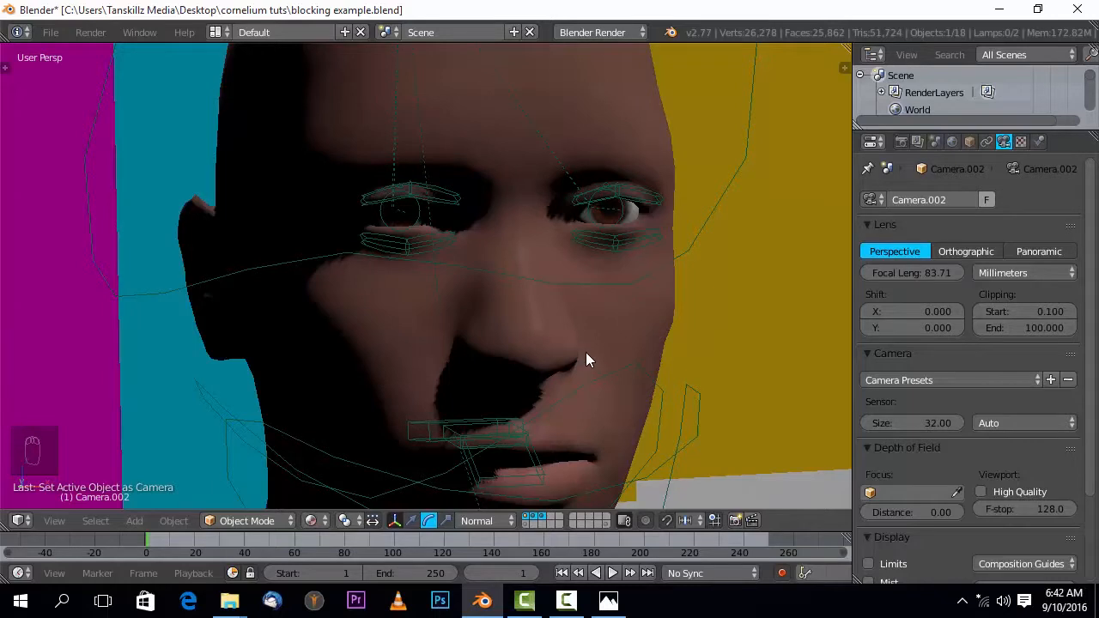
- Examine an extreme close-up of the white-shirted character's eyes and nose, and pull back gradually to a two-character view
scroll(585, 351, "up", 3)
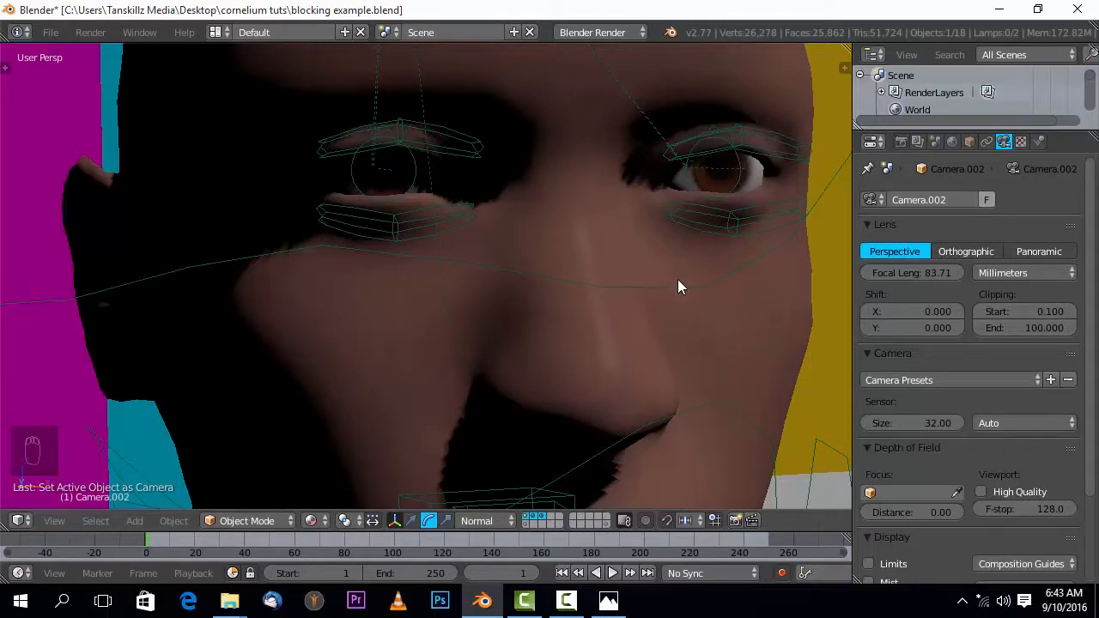
scroll(678, 281, "up", 2)
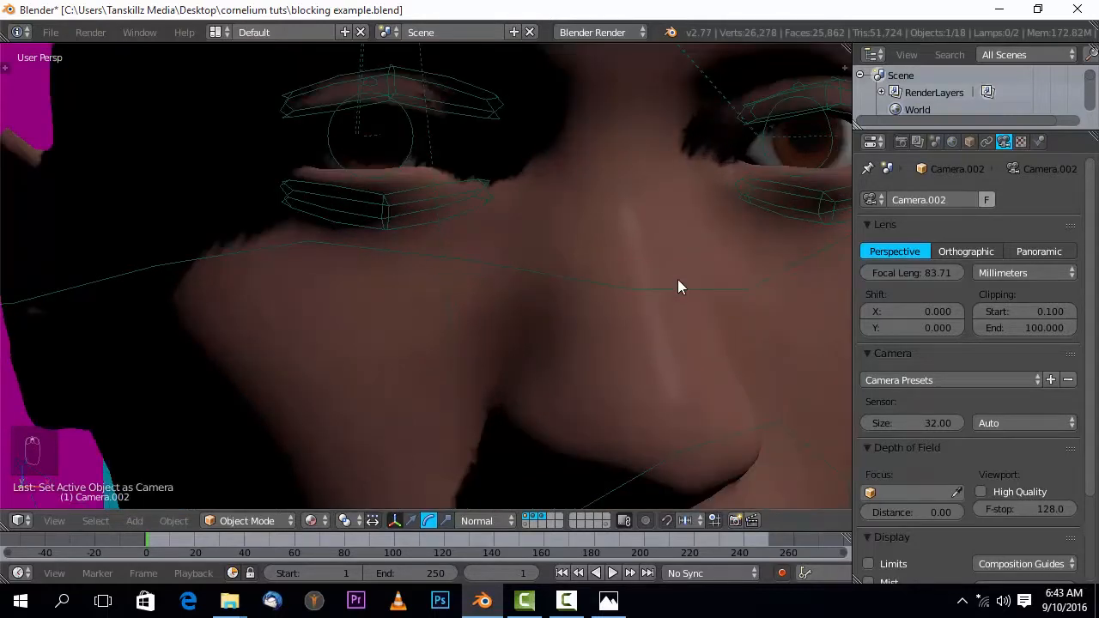
scroll(678, 279, "down", 1)
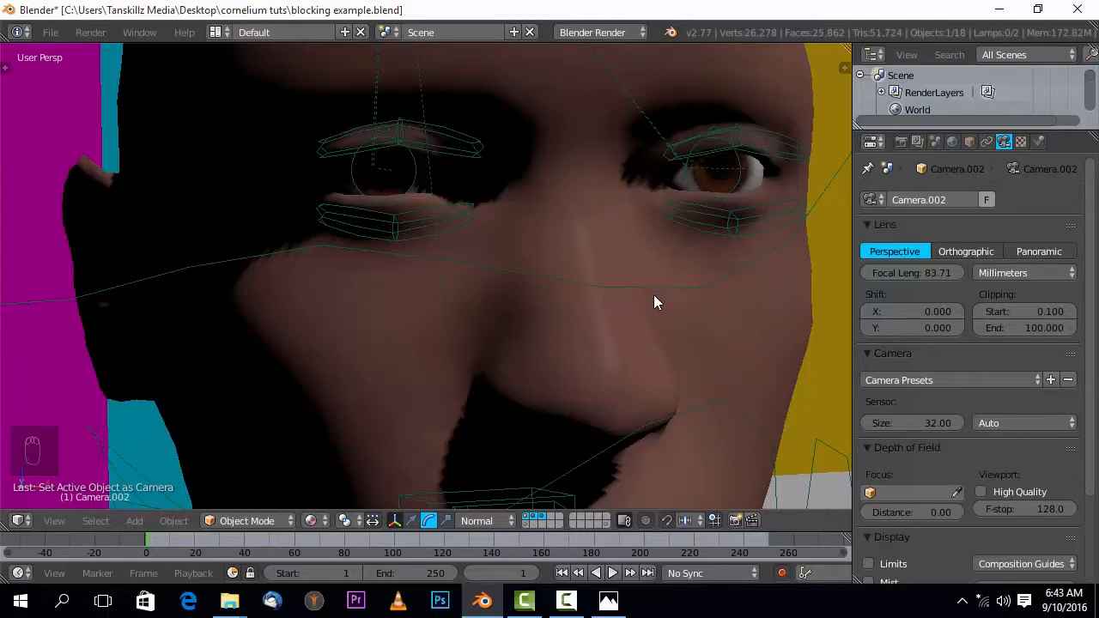
scroll(653, 295, "down", 6)
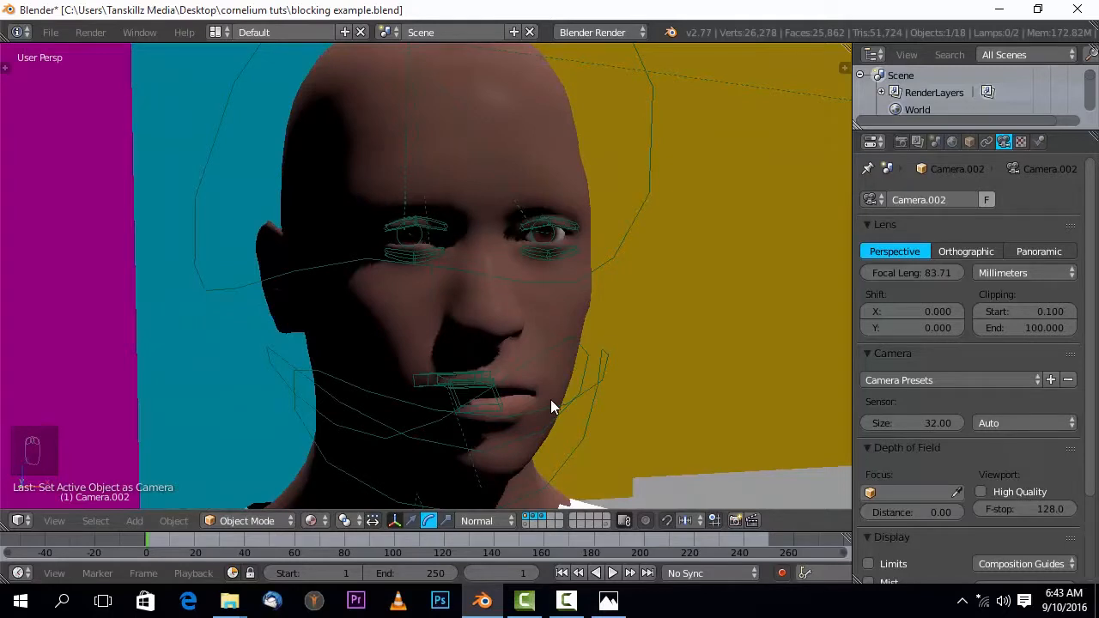
scroll(550, 399, "down", 3)
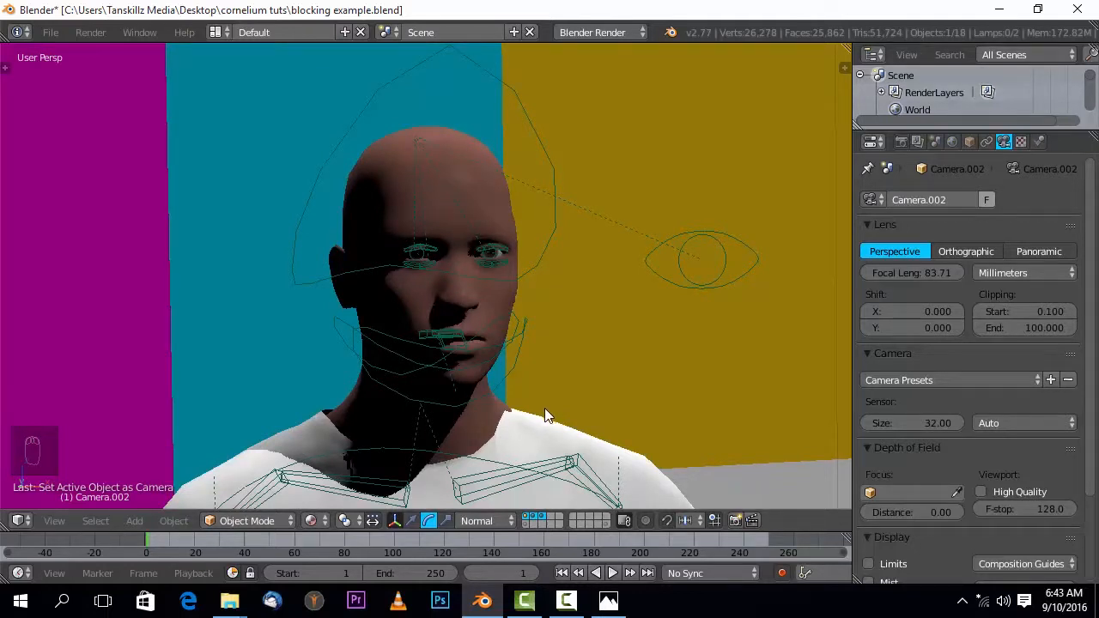
scroll(544, 408, "down", 3)
scroll(546, 416, "down", 4)
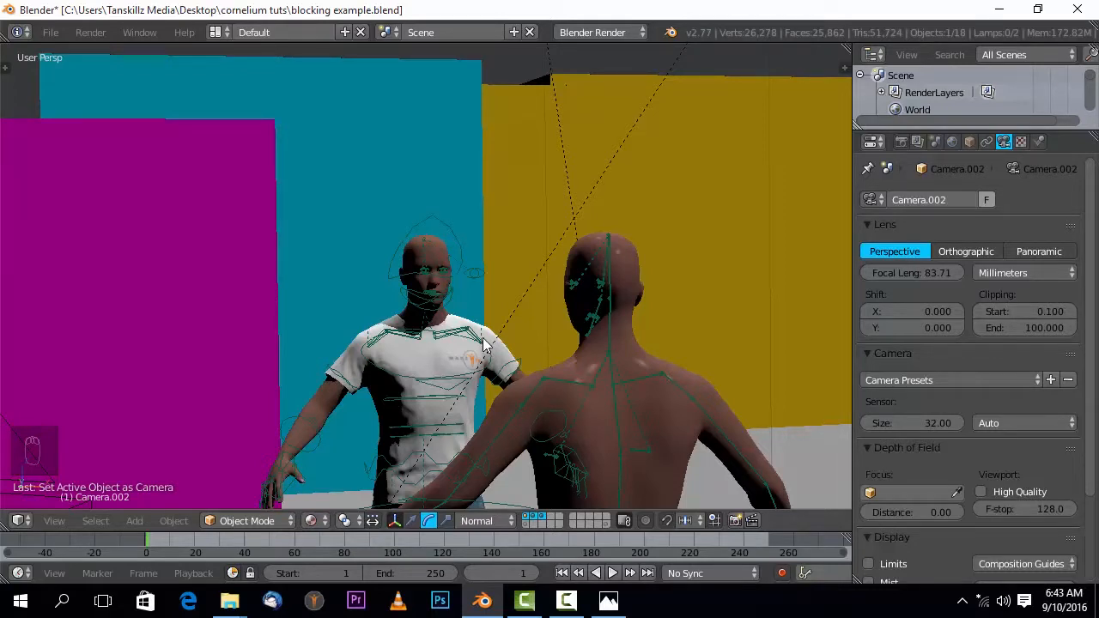
- Compare face close-ups of the white-shirted character with the wide shot of both characters, varying the view angle slightly
scroll(429, 311, "up", 2)
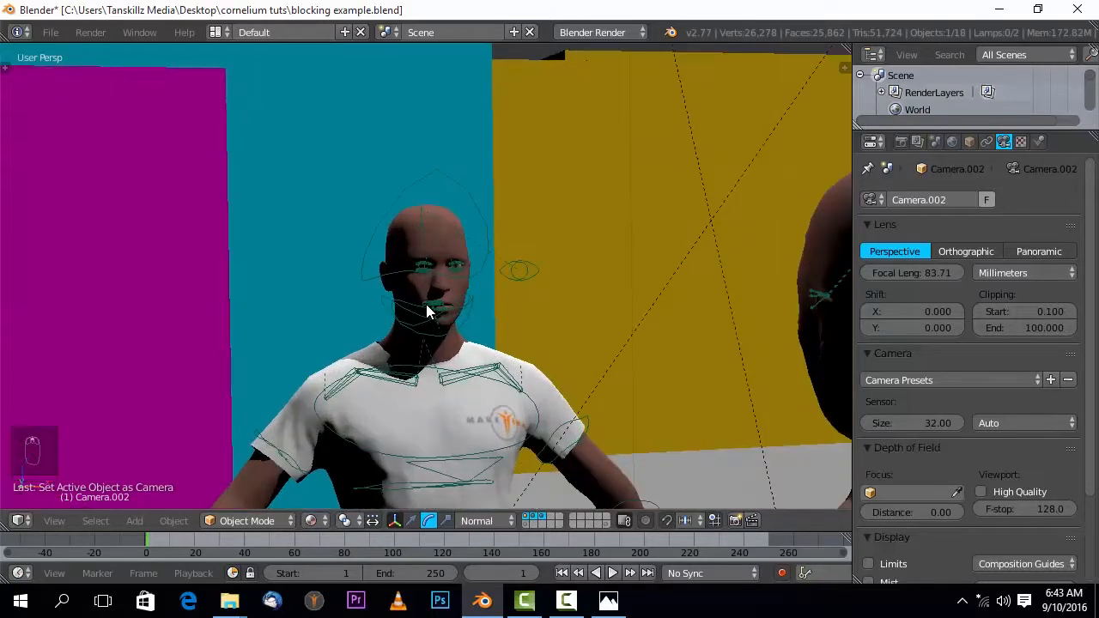
scroll(571, 364, "up", 3)
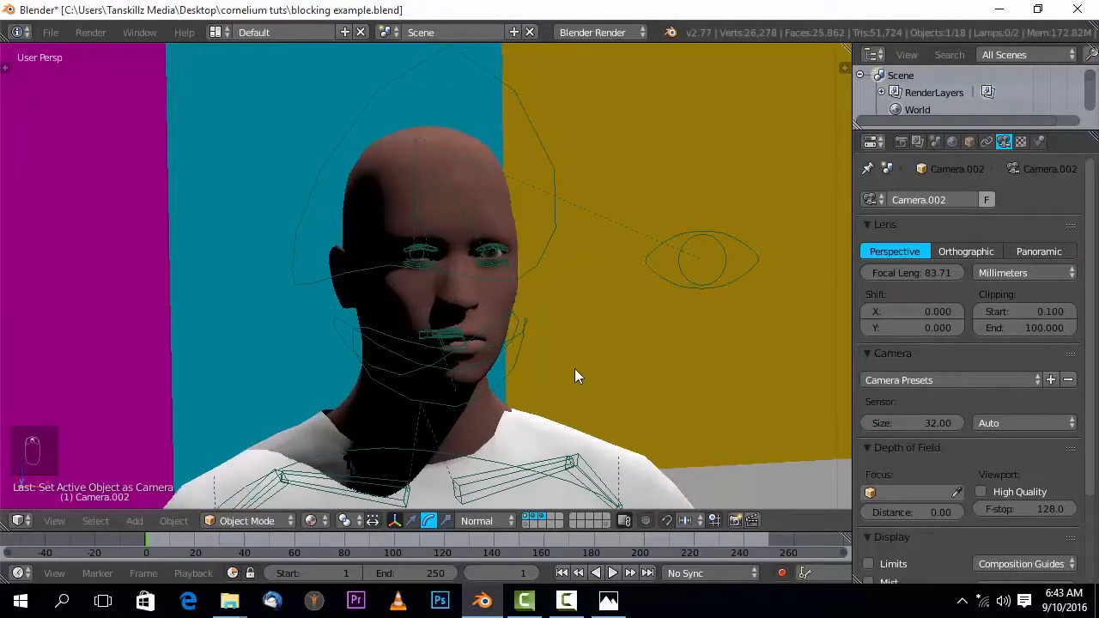
scroll(575, 376, "up", 2)
scroll(575, 376, "up", 1)
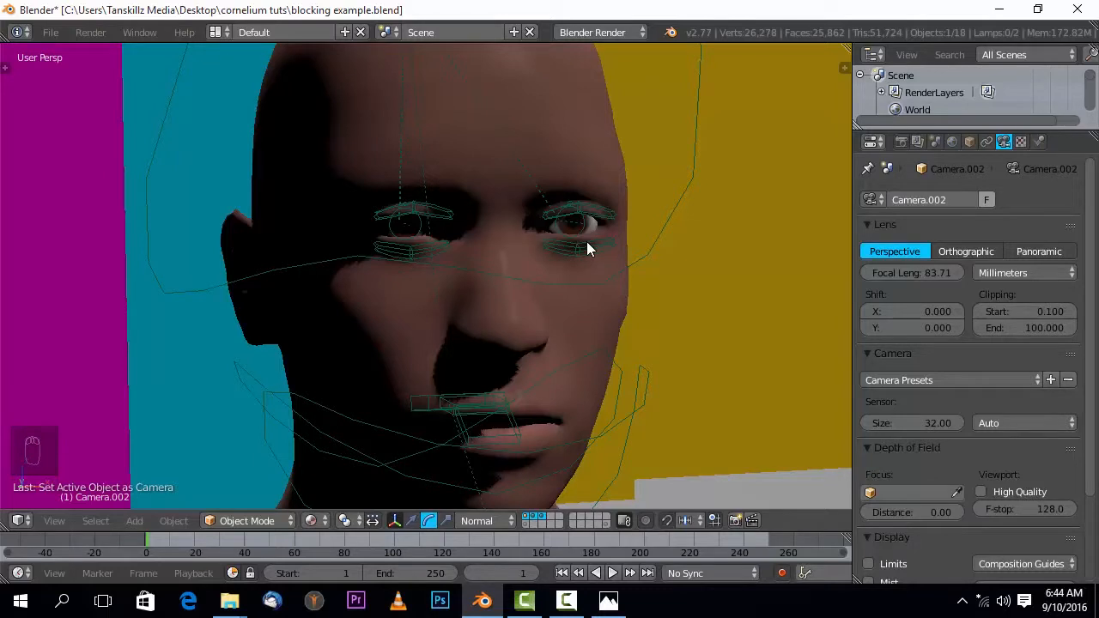
scroll(547, 371, "down", 15)
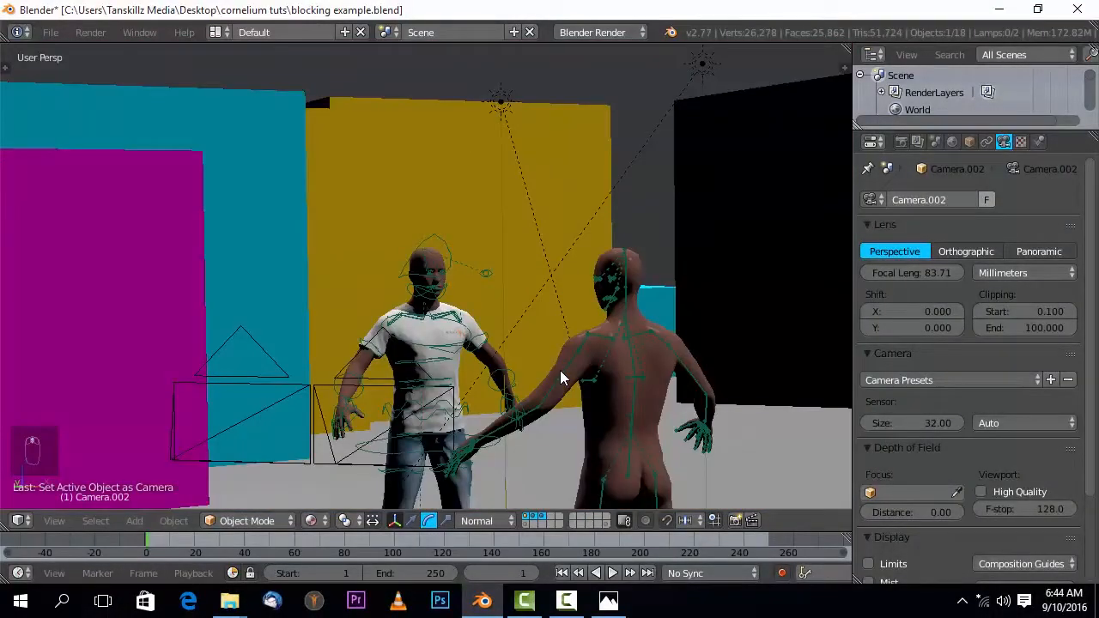
scroll(490, 320, "up", 5)
scroll(538, 343, "up", 8)
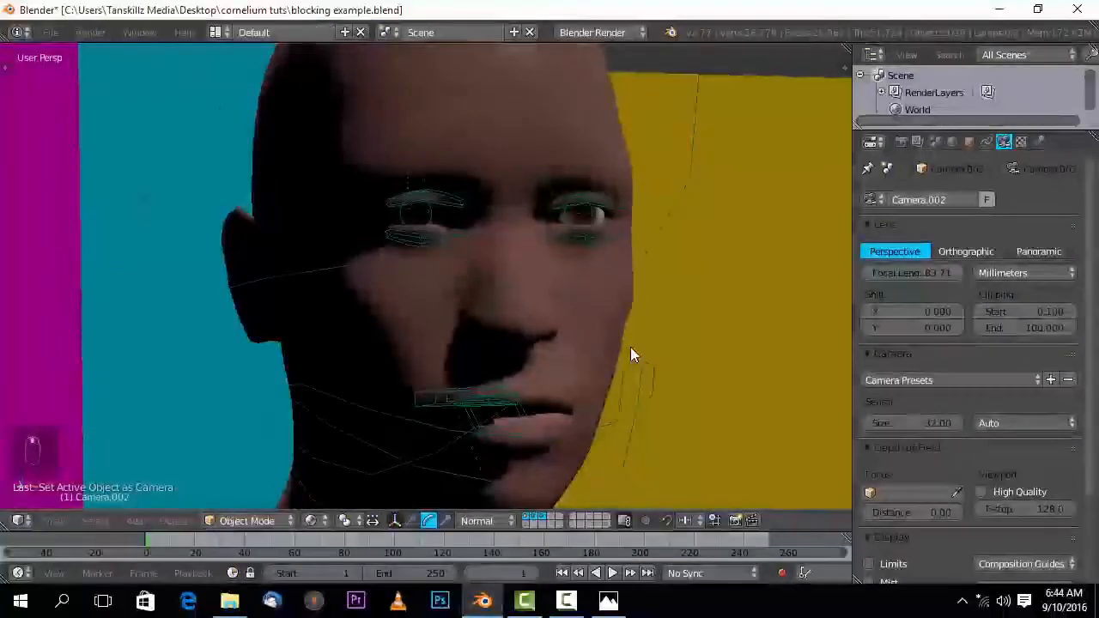
scroll(630, 347, "up", 1)
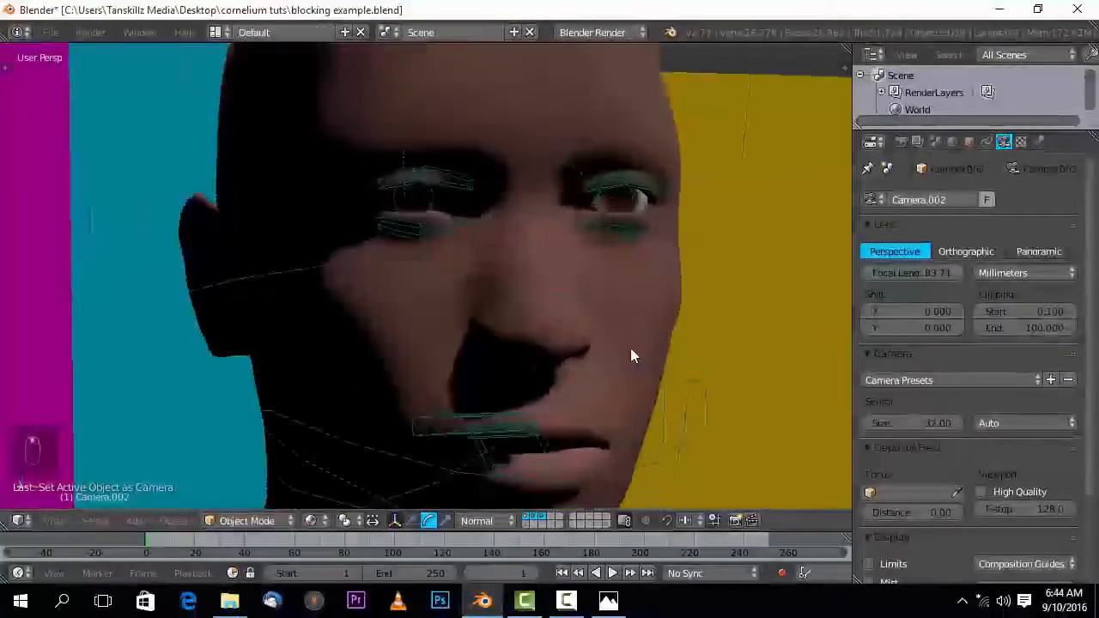
middle_click_drag(628, 349, 622, 349)
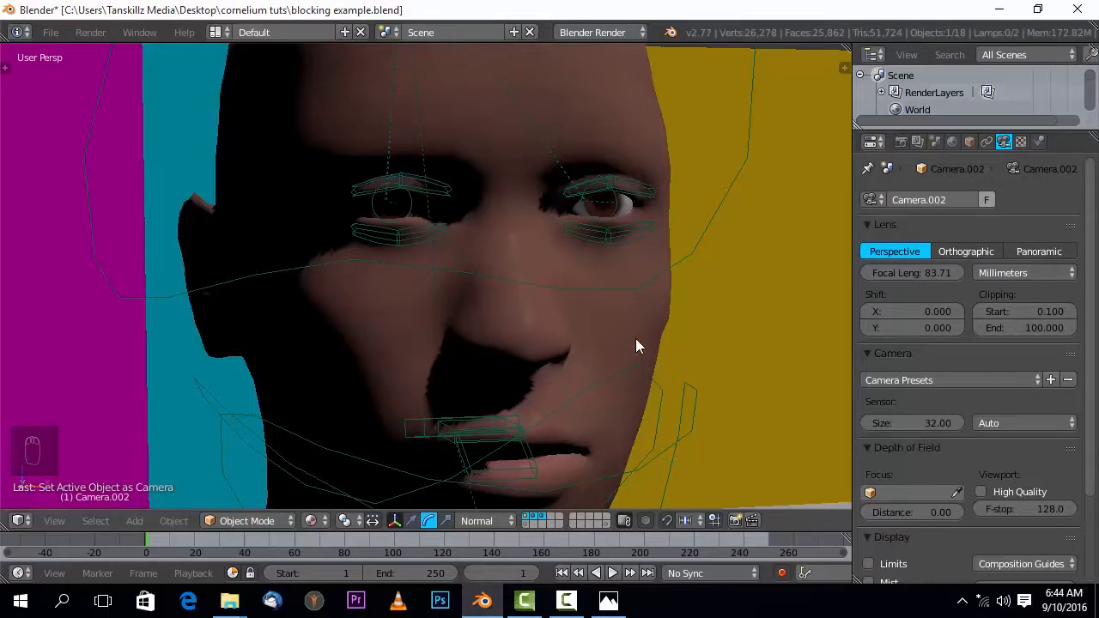
scroll(635, 338, "up", 6)
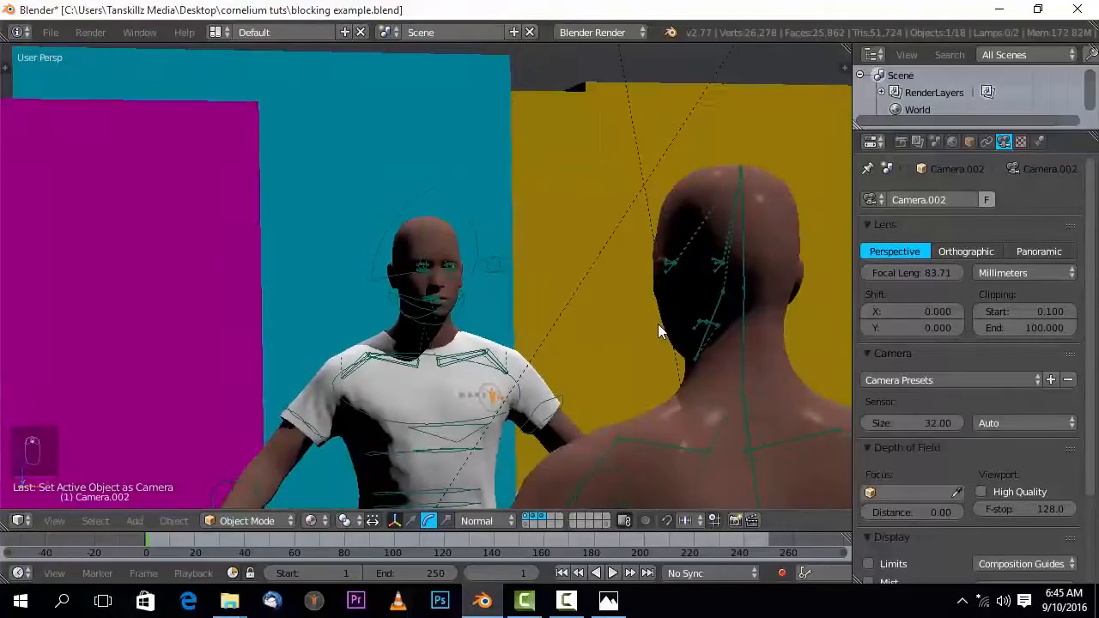
- Examine both characters and the scene cameras from farther back, and return to a medium shot of the white-shirted character
scroll(657, 331, "down", 2)
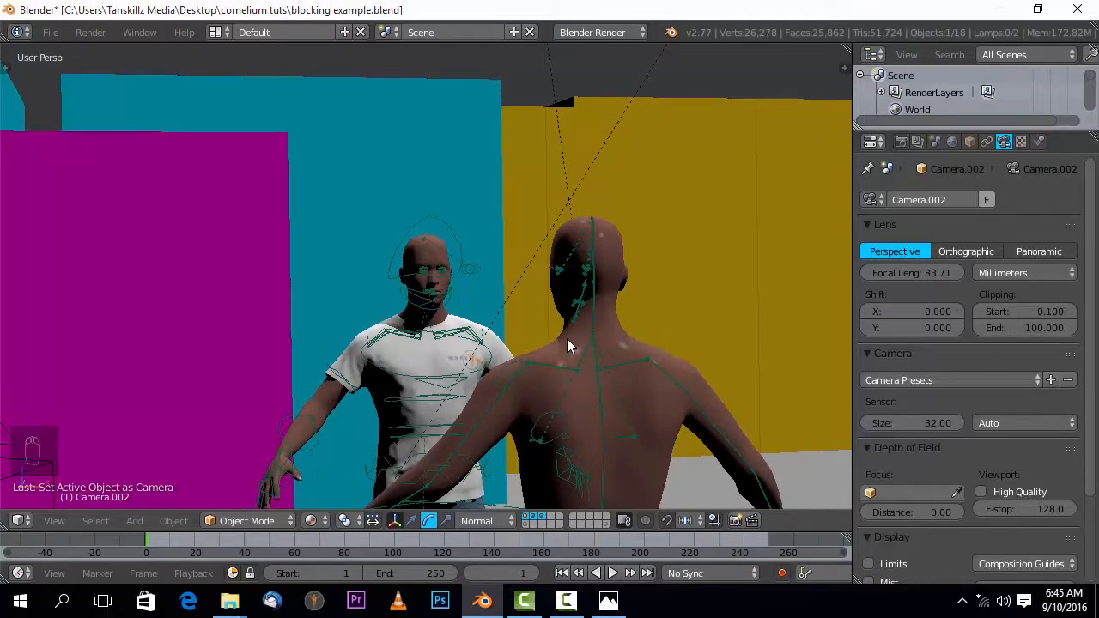
scroll(512, 347, "down", 3)
middle_click_drag(520, 350, 529, 352)
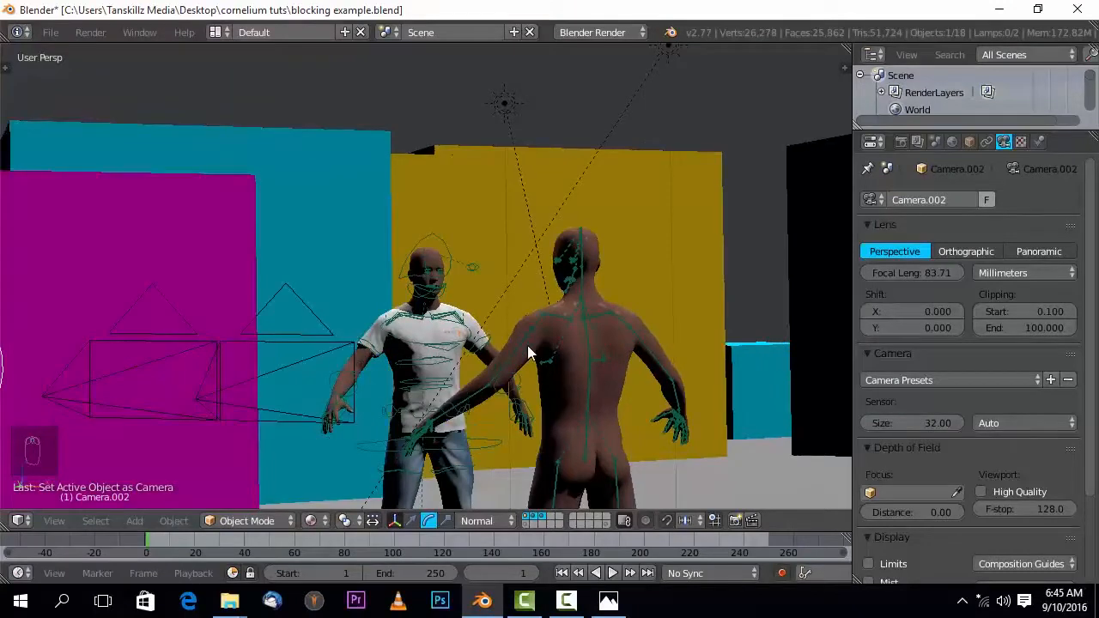
scroll(527, 345, "down", 2)
scroll(527, 346, "up", 1)
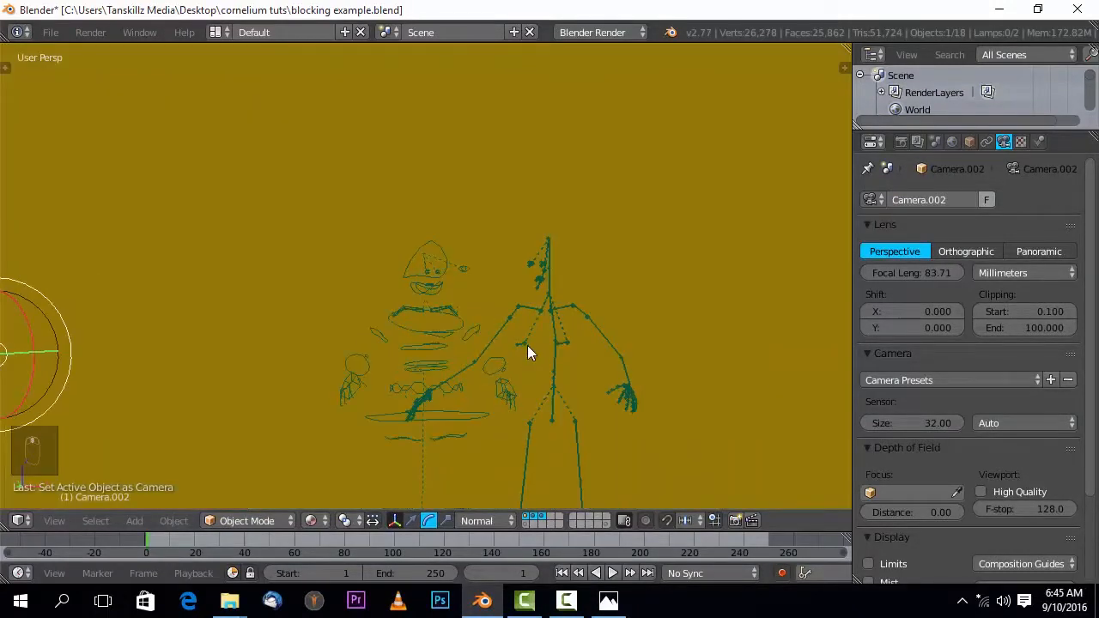
scroll(527, 345, "up", 1)
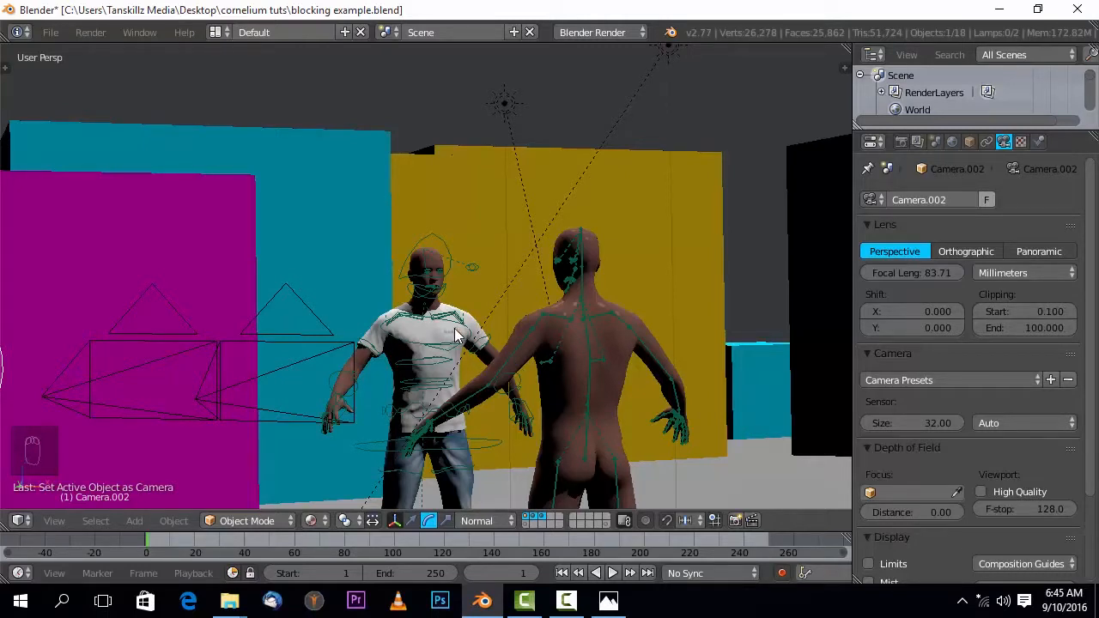
scroll(456, 340, "up", 1)
scroll(455, 340, "up", 2)
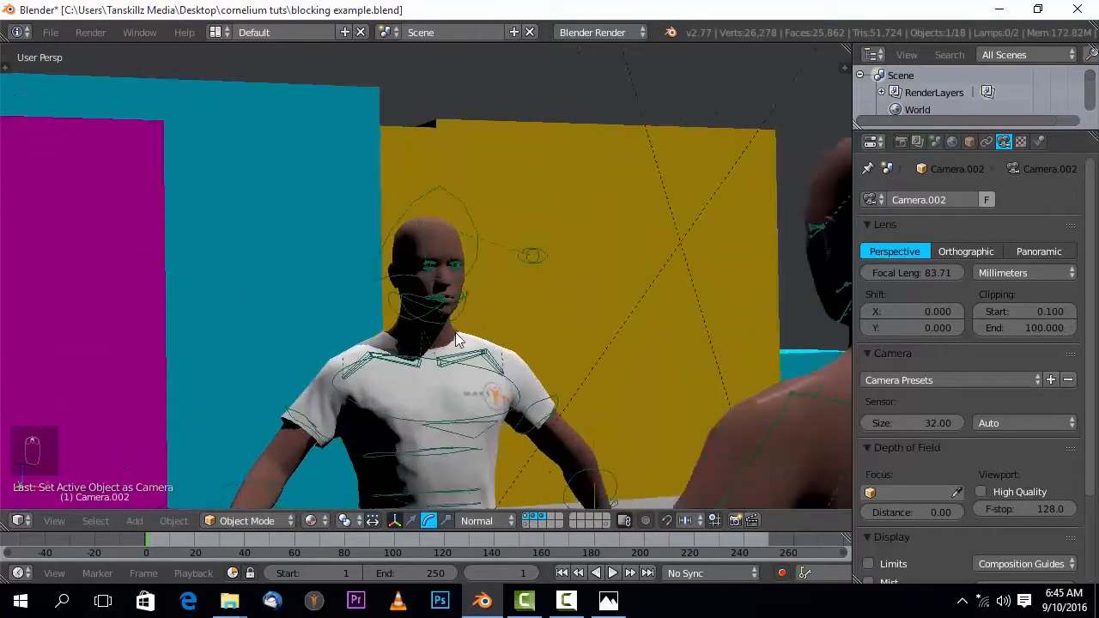
- Switch to the Photos slides, advance to 6.jpg about the distance to the eyeline, and return to Blender
left_click(610, 602)
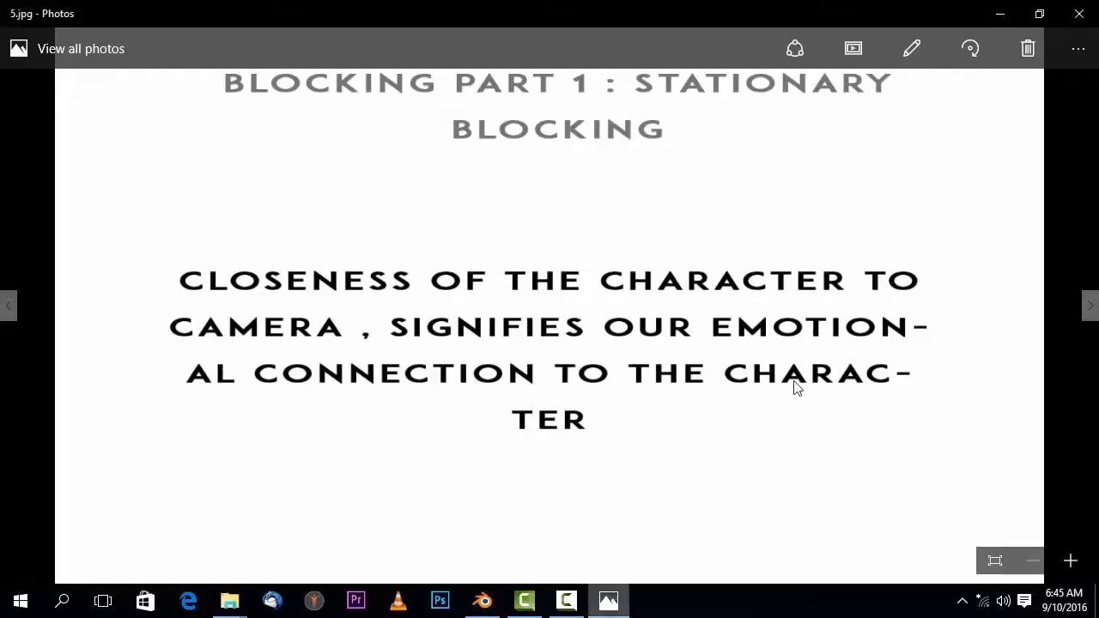
left_click(1090, 306)
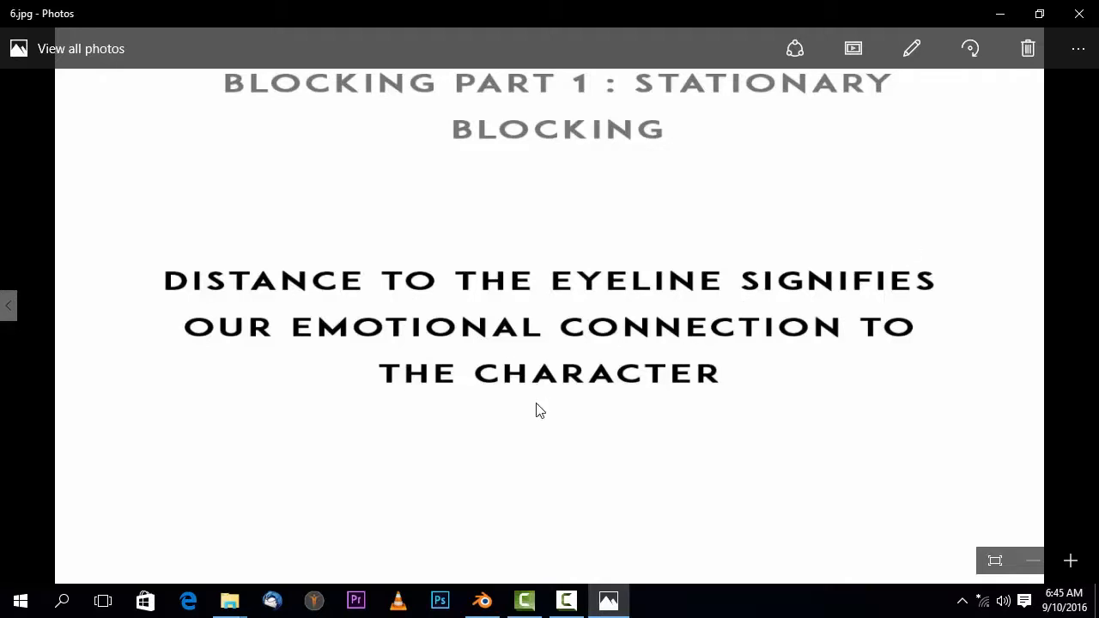
left_click(483, 599)
- Place the 3D cursor midway between the two characters in an overhead view of the scene
scroll(532, 350, "down", 4)
scroll(534, 353, "down", 3)
middle_click_drag(573, 423, 603, 442)
scroll(479, 439, "down", 2)
middle_click_drag(479, 439, 472, 435)
scroll(465, 388, "down", 1)
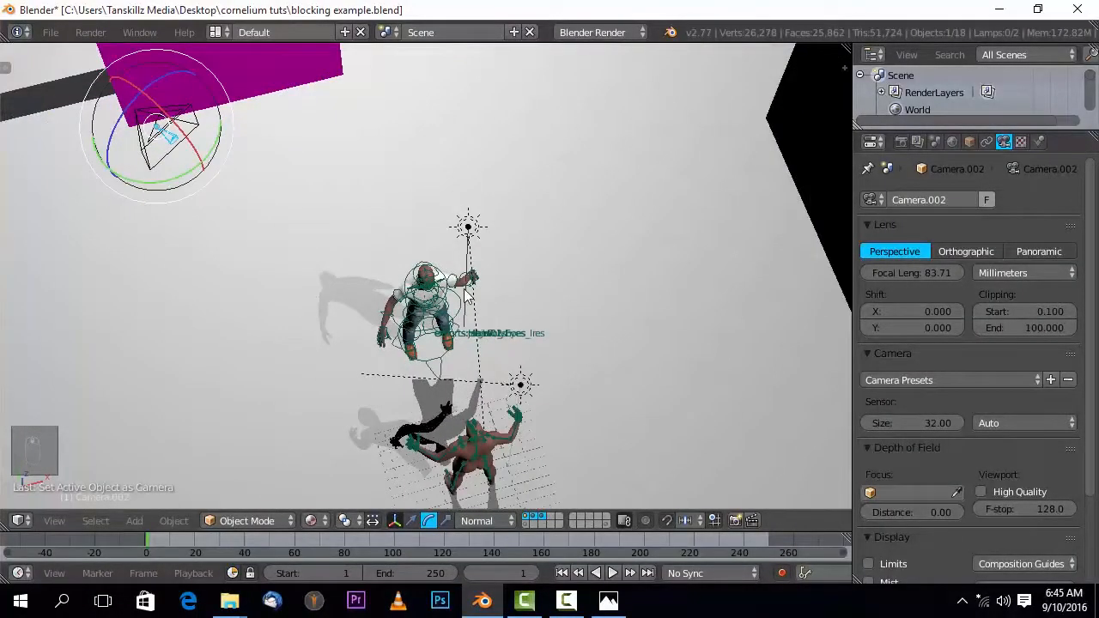
mouse_move(434, 383)
middle_mouse_down()
mouse_move(413, 395)
mouse_move(429, 398)
middle_mouse_up()
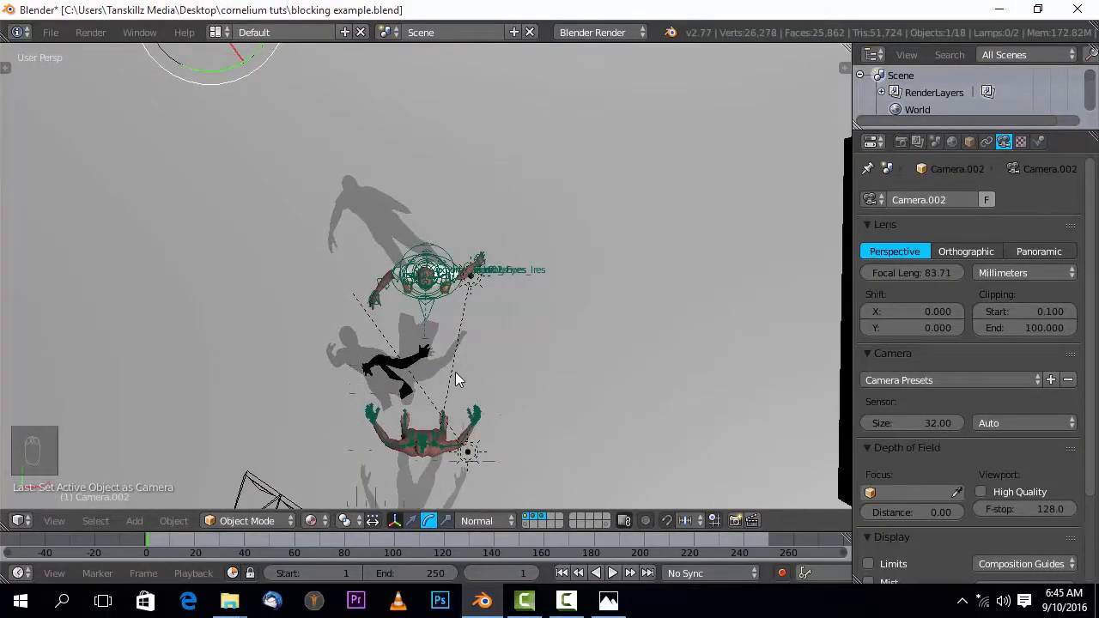
left_click(426, 348)
- Add a cube mesh at the 3D cursor between the two characters
key("shift+a")
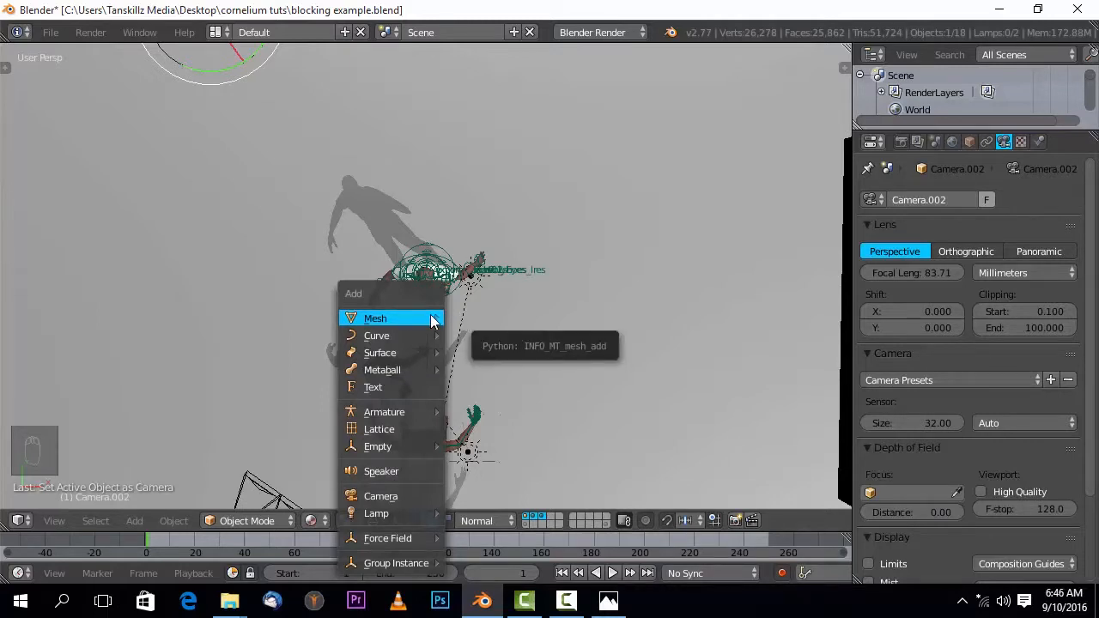
key("Escape")
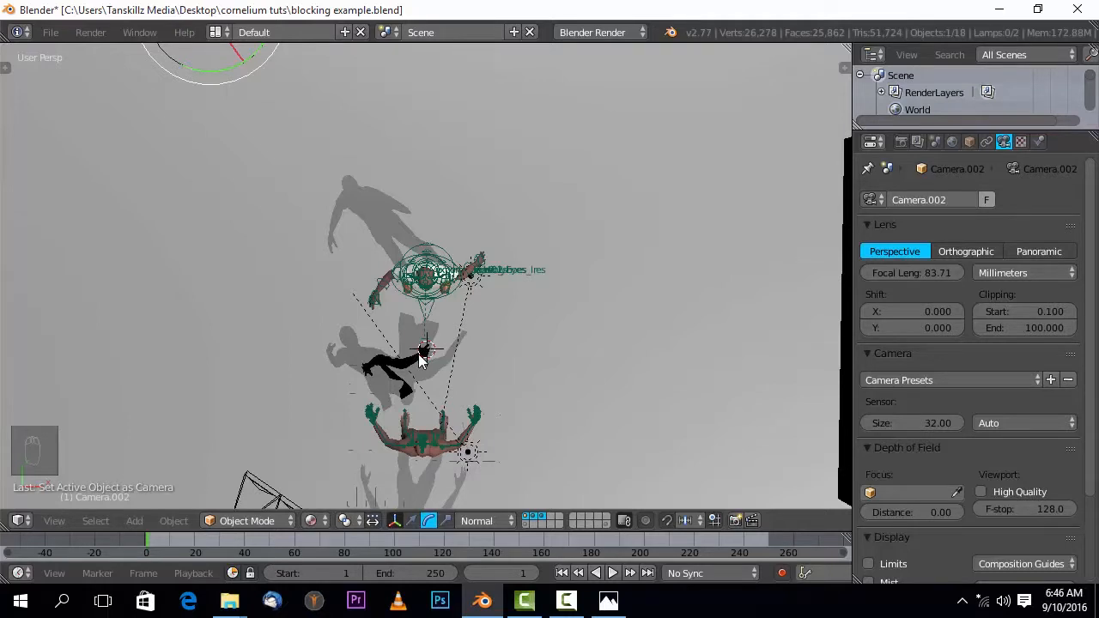
key("shift+a")
mouse_move(424, 323)
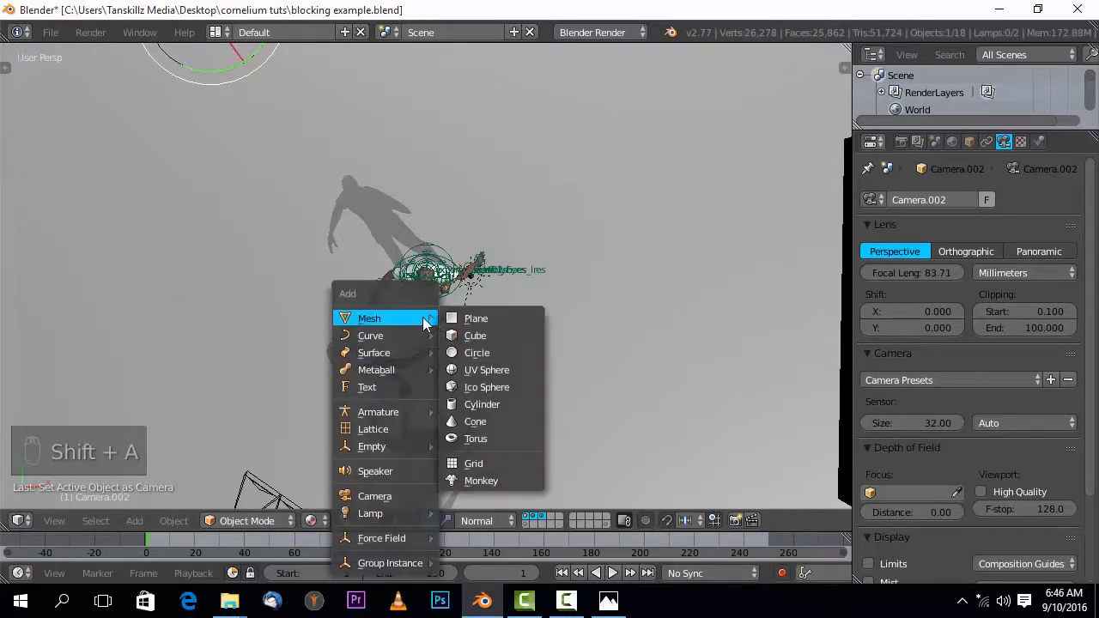
left_click(479, 335)
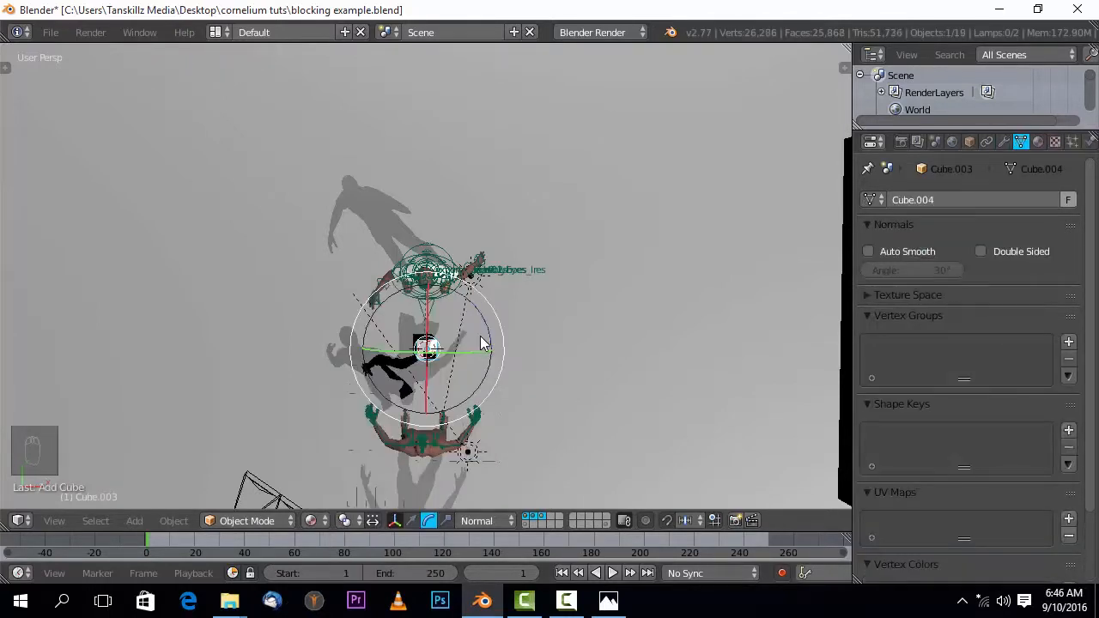
- Raise the cube vertically about 15.4 units so it sits between the two characters at head height
middle_click_drag(522, 308, 575, 204)
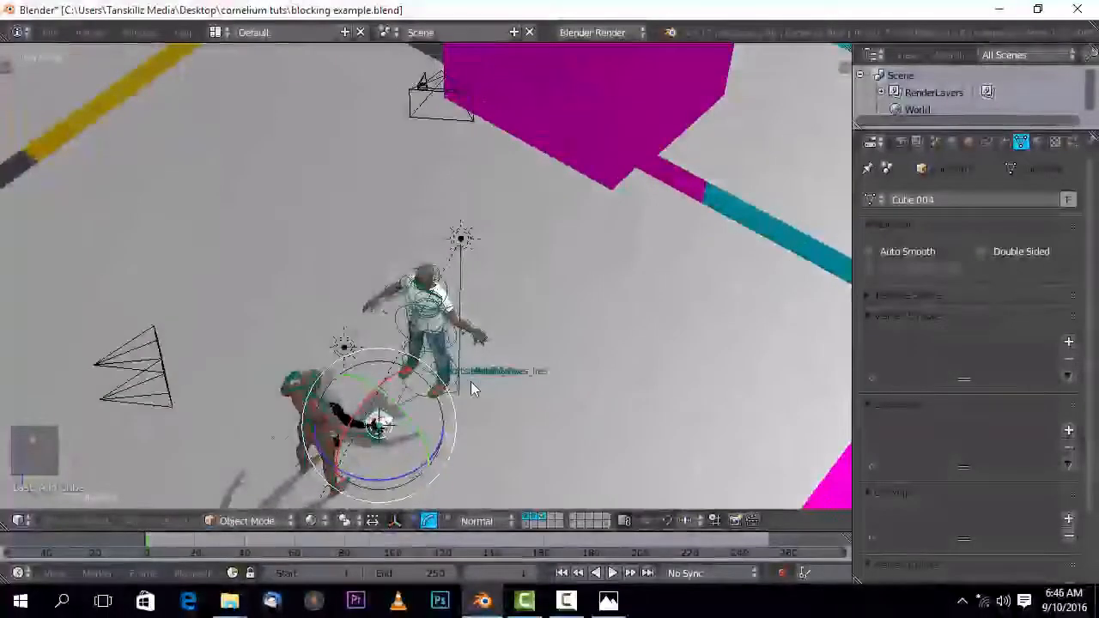
key("KP_Decimal")
middle_click_drag(463, 378, 394, 445)
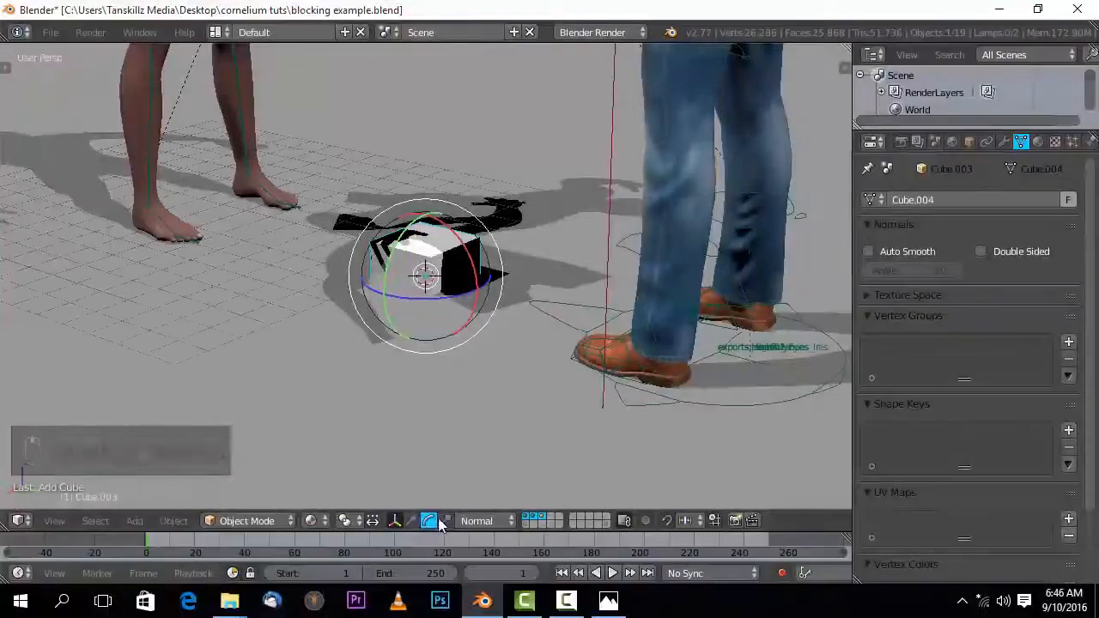
left_click(411, 520)
scroll(440, 377, "down", 3)
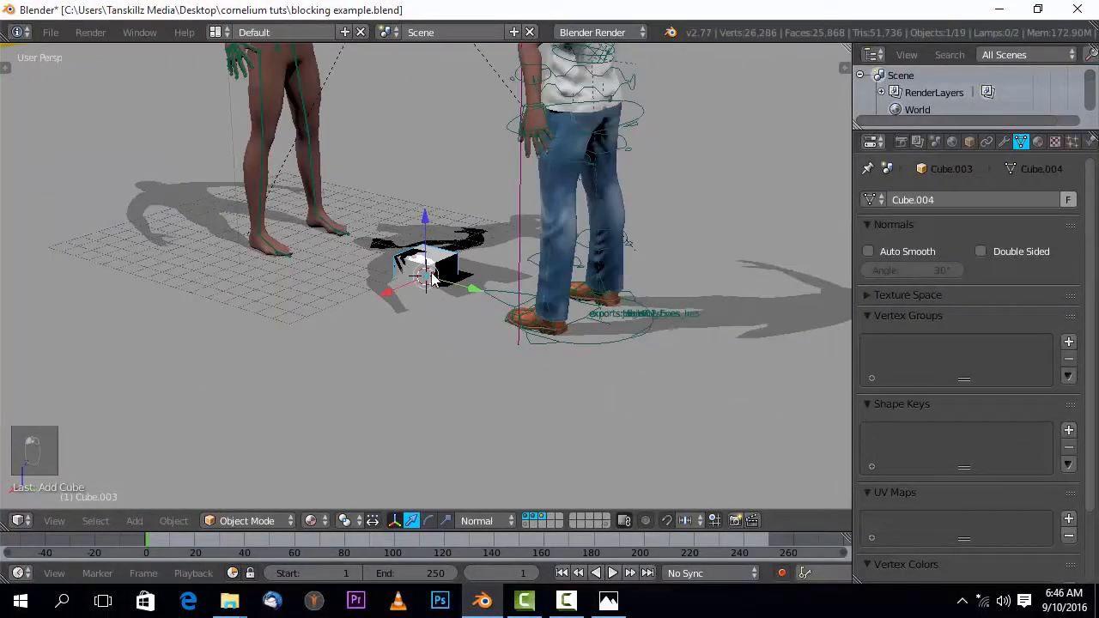
scroll(432, 276, "down", 2)
left_click_drag(427, 219, 459, 479)
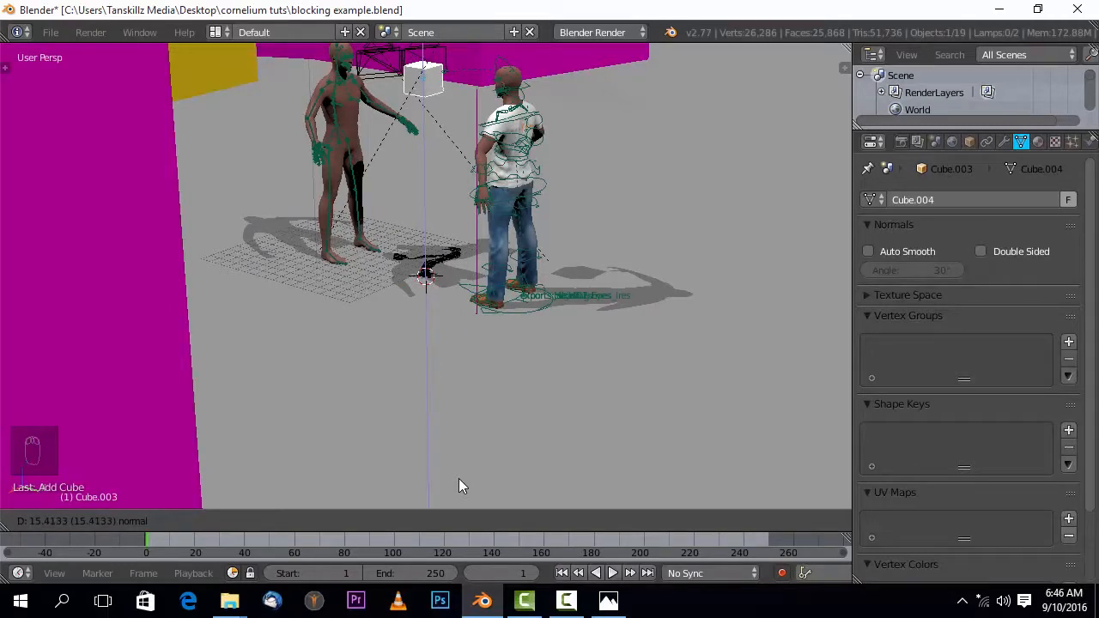
key("KP_Decimal")
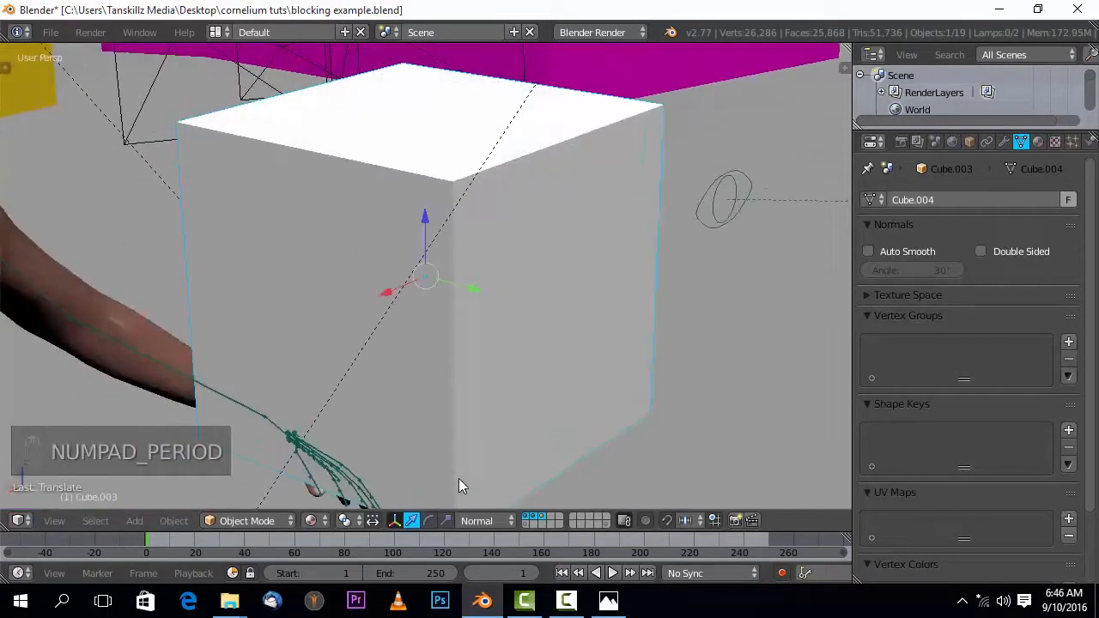
scroll(539, 287, "down", 8)
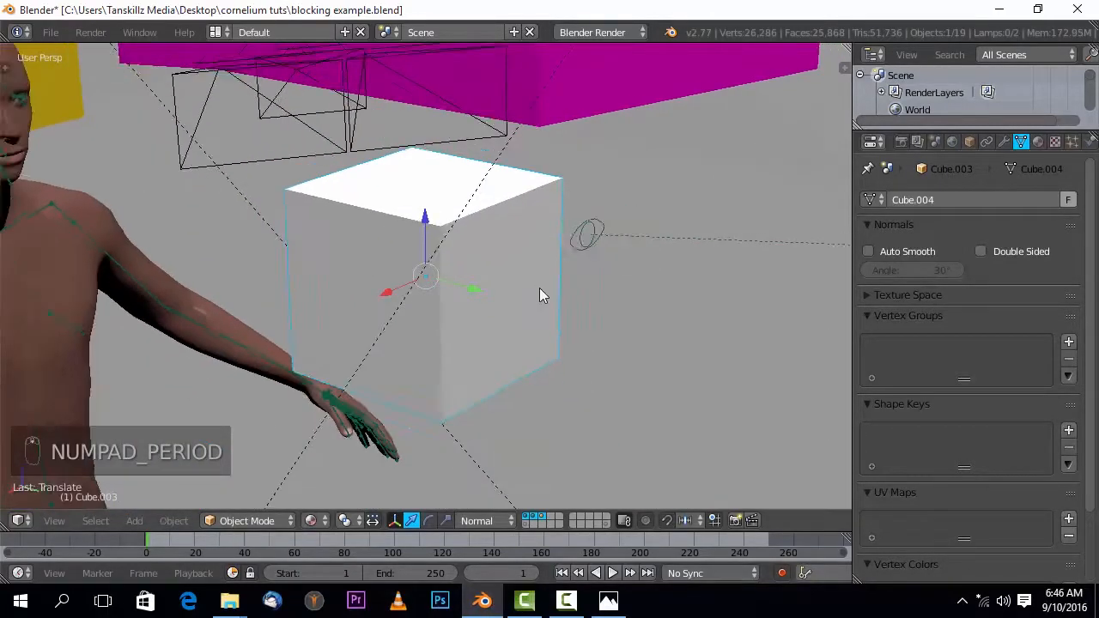
- Scale the cube down and stretch it along the global Y axis into a thin eyeline beam running through both characters' heads
scroll(481, 361, "down", 6)
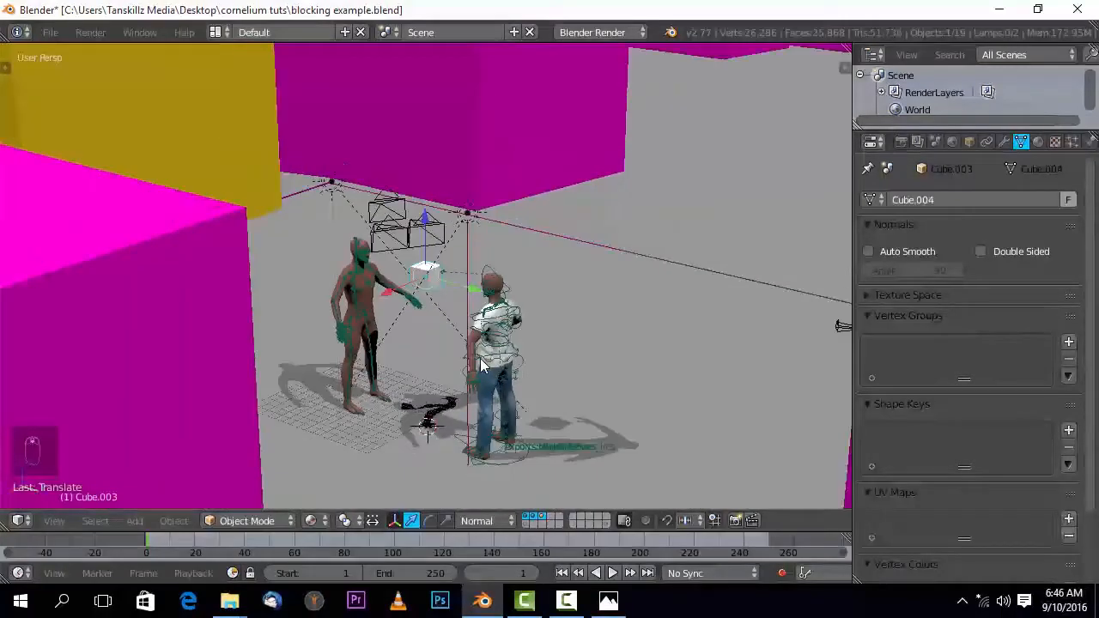
key("s")
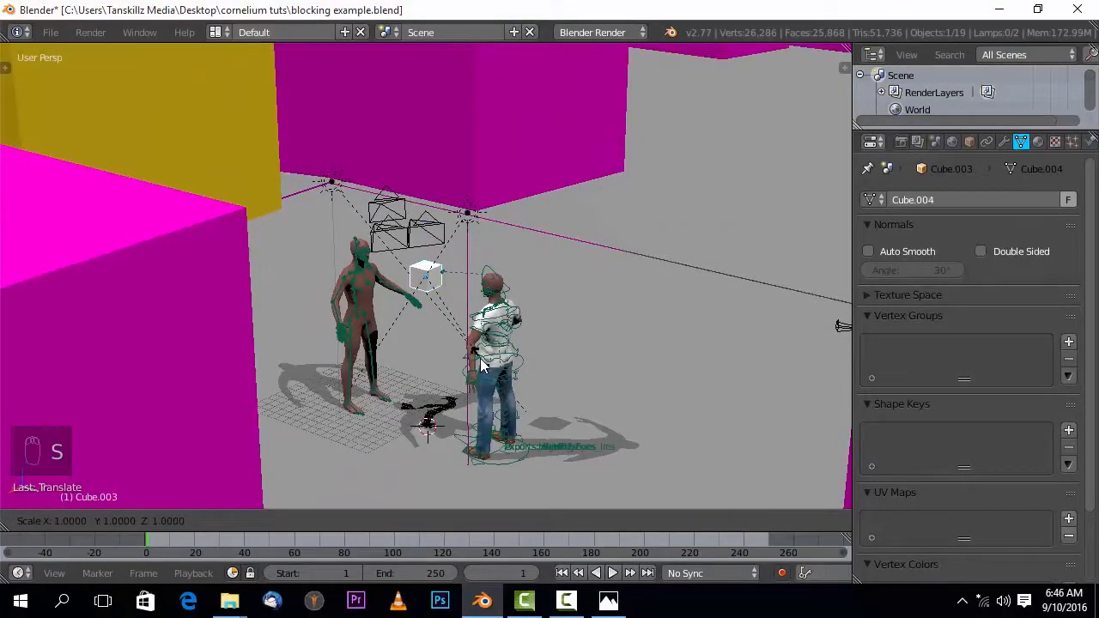
left_click(453, 294)
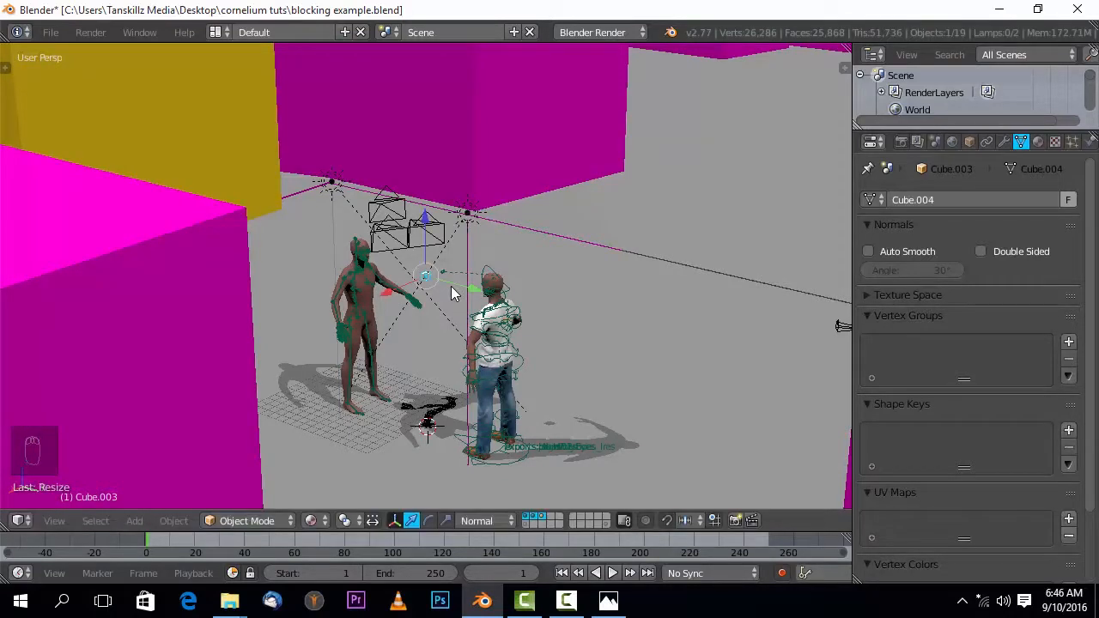
key("s")
key("y")
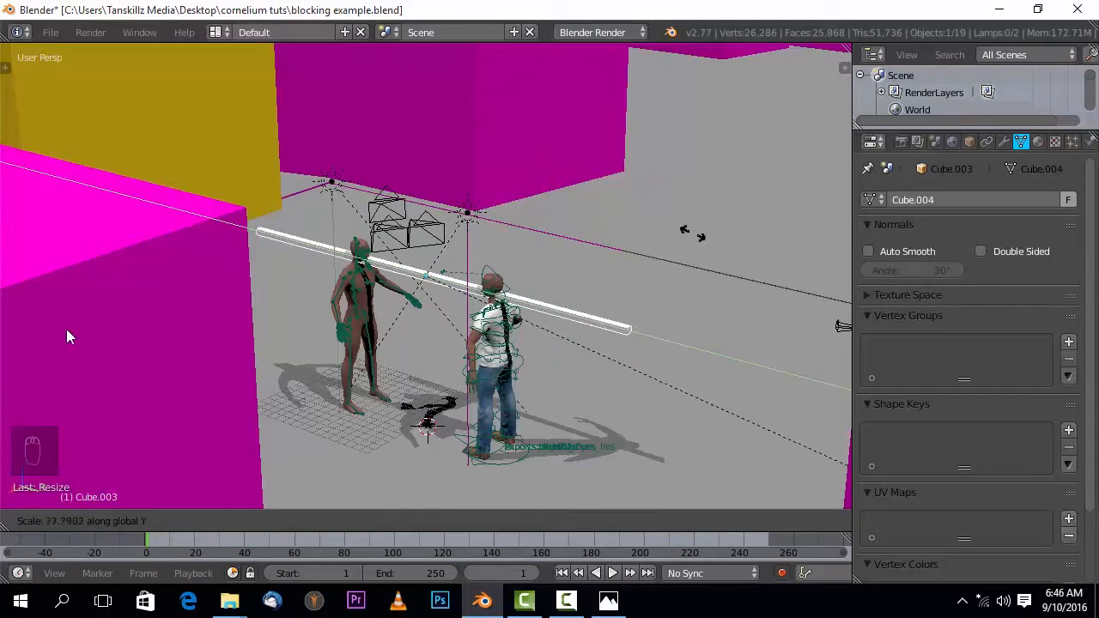
left_click(632, 440)
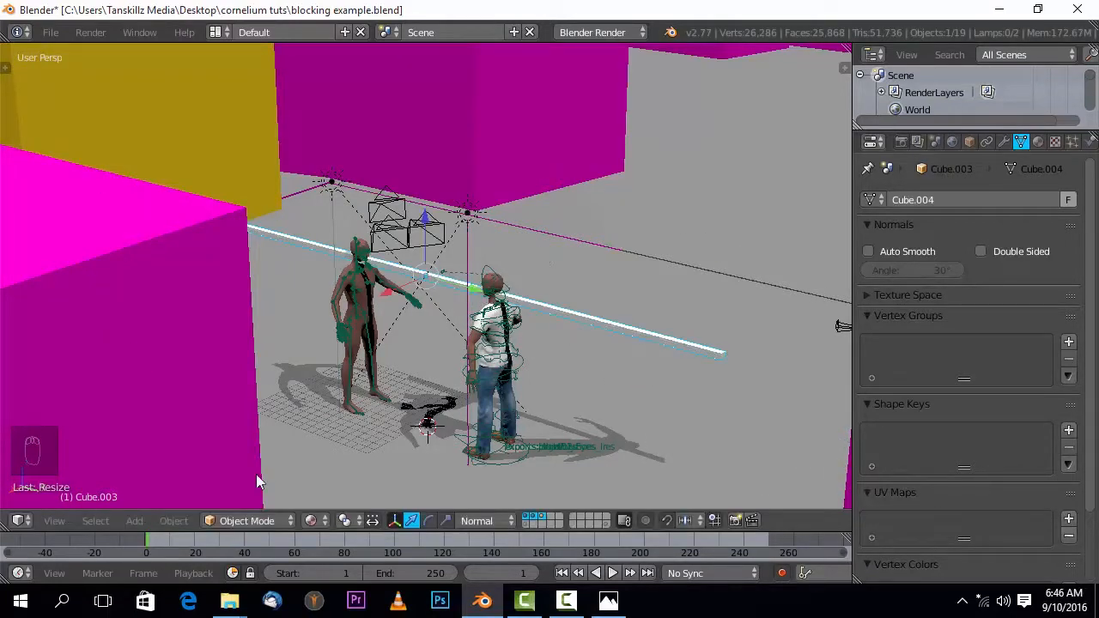
- Put the white-shirted character's rig in Pose Mode and clear the location of its left hand bone
middle_click_drag(587, 343, 660, 318)
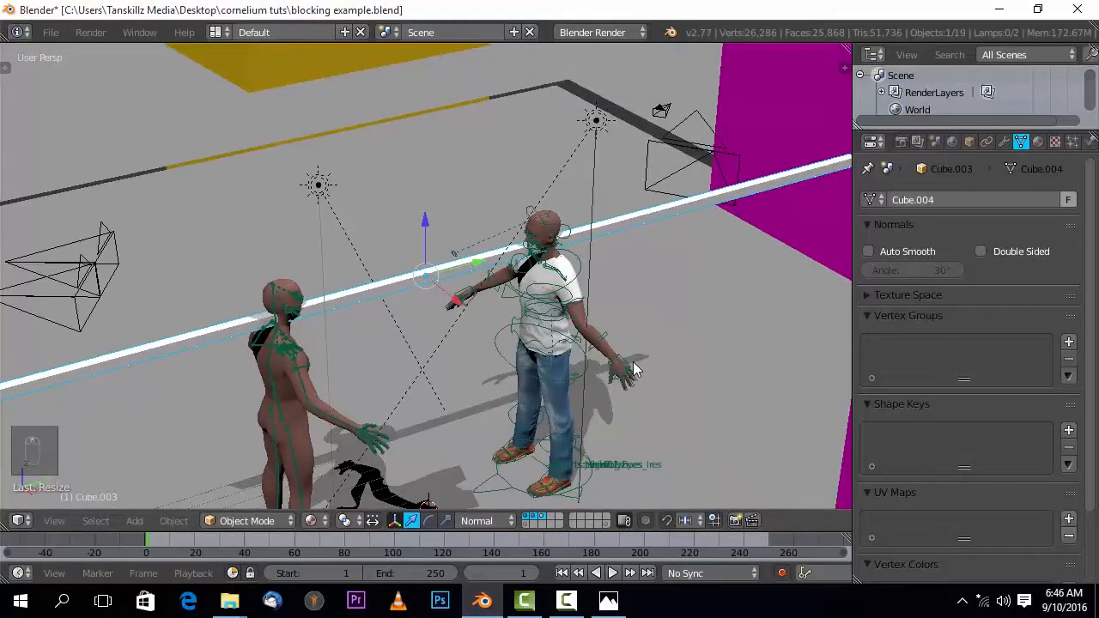
right_click(632, 361)
key("ctrl+Tab")
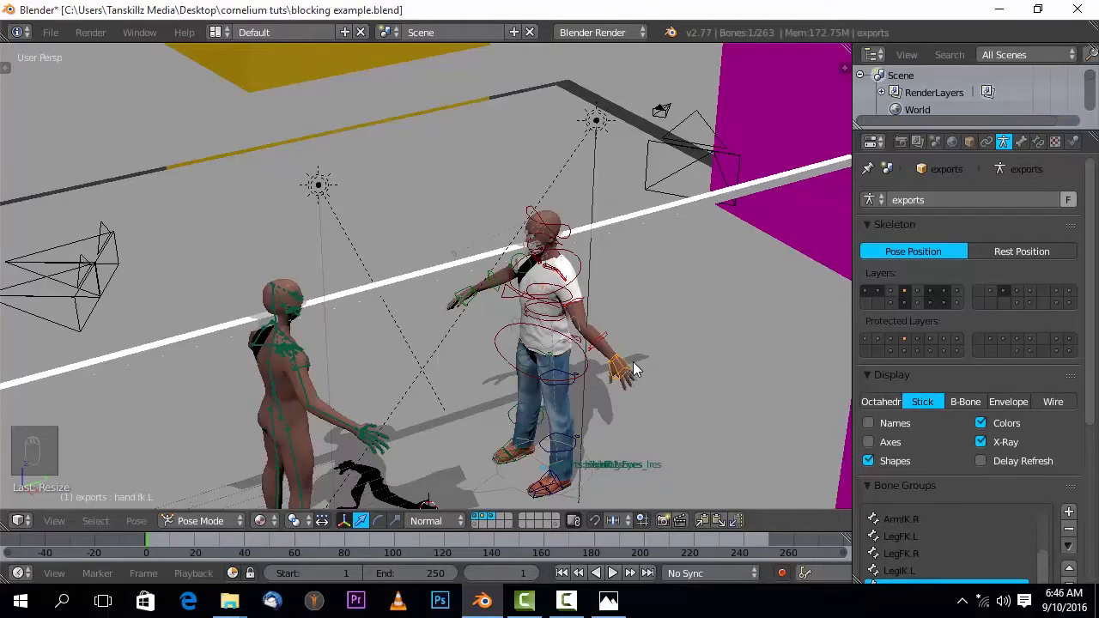
key("alt+g")
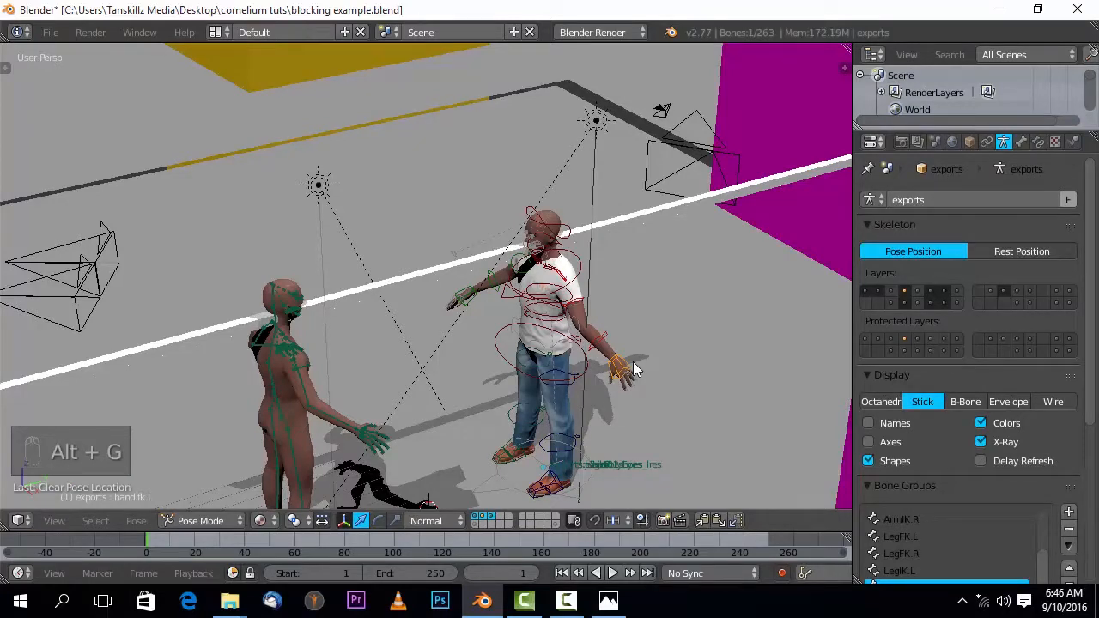
- Clear the pose rotation of the white-shirted character's left forearm bone
right_click(604, 346)
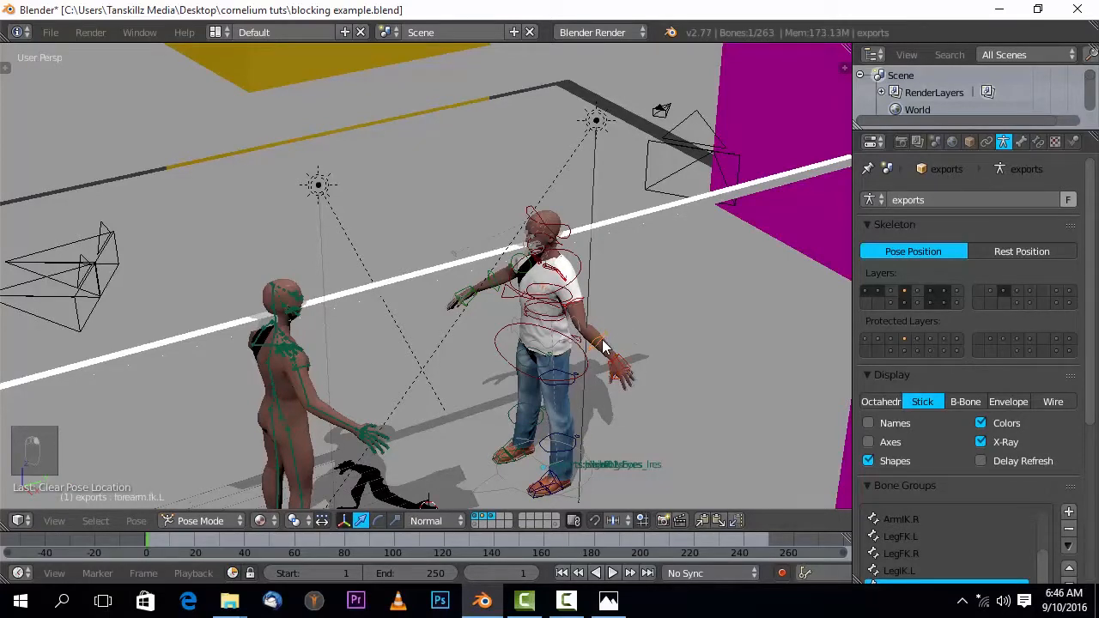
key("alt+space")
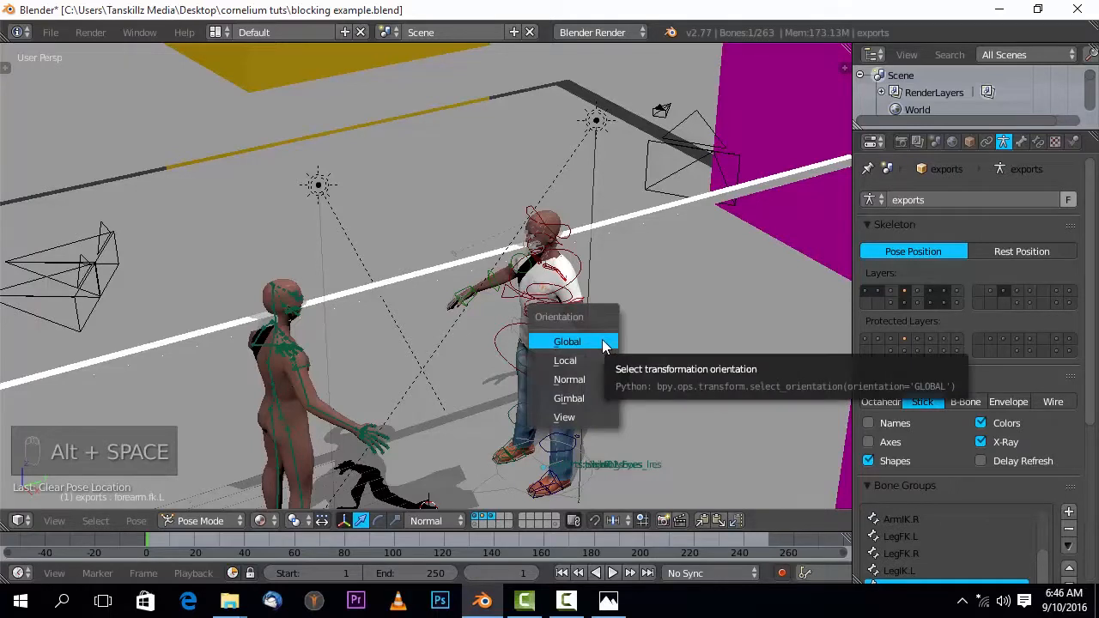
key("Escape")
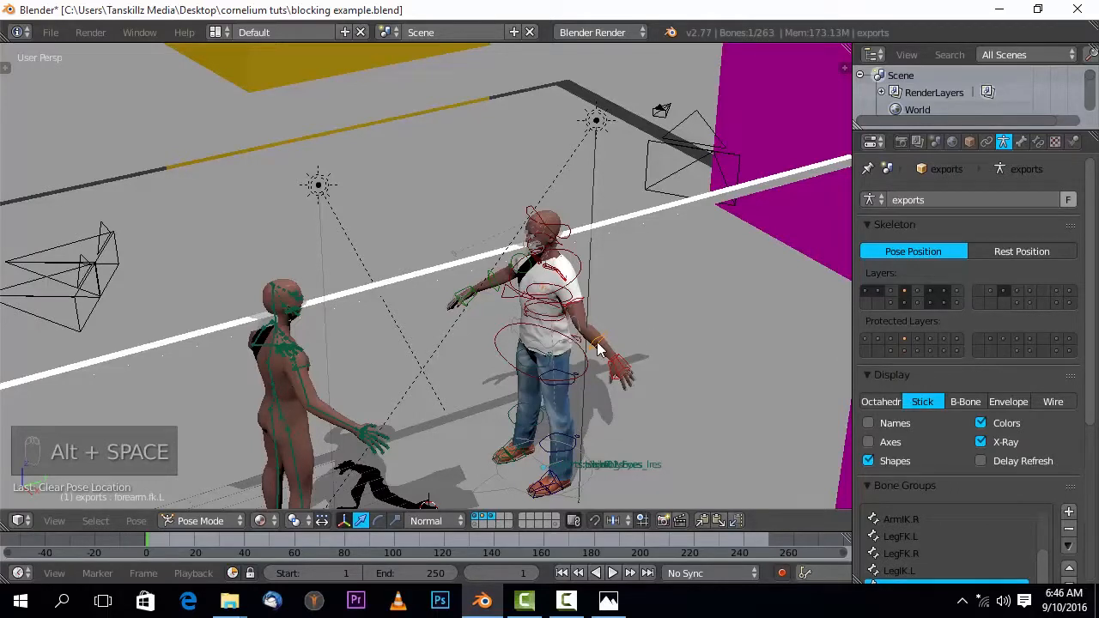
right_click(599, 349)
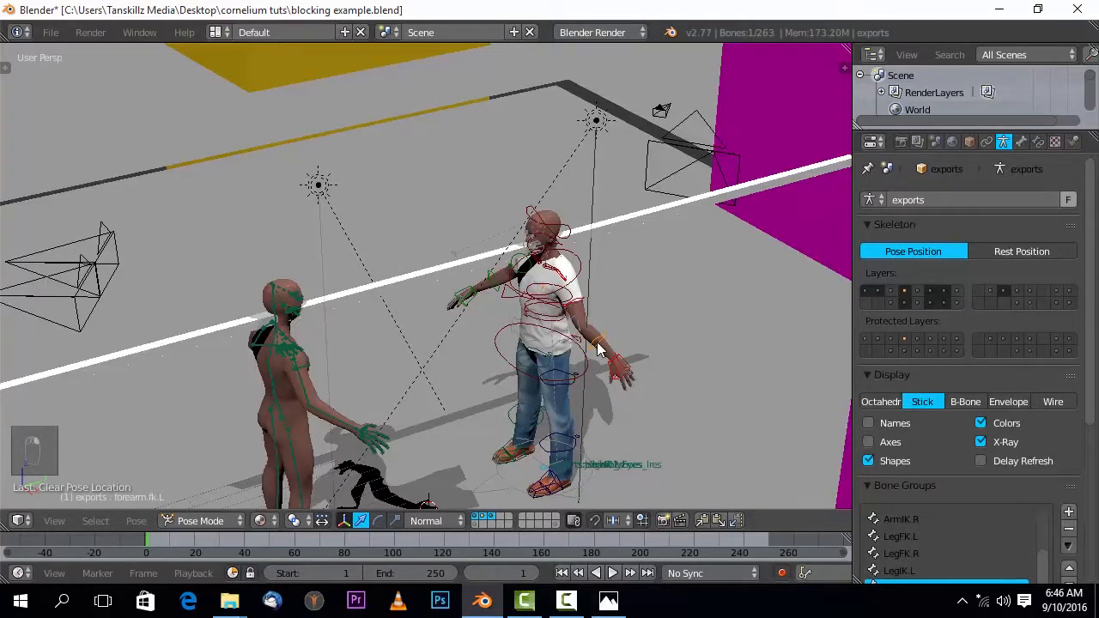
key("alt+r")
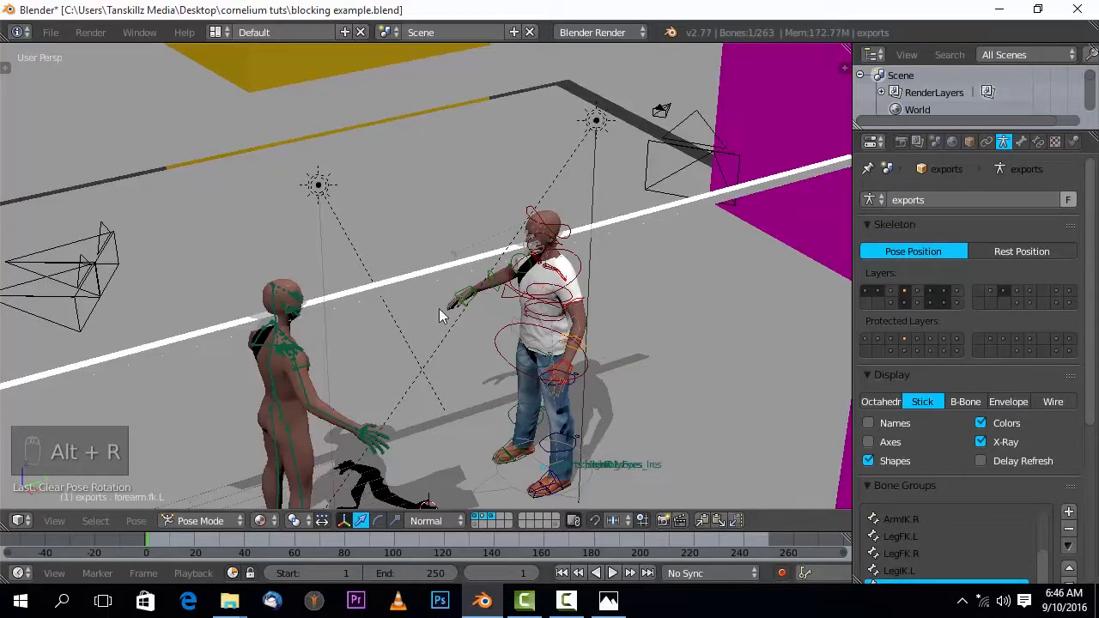
- Examine the eyeline beam between the two characters from above, from the side and over the unclothed character's shoulder
scroll(437, 323, "up", 1)
middle_click_drag(436, 323, 425, 270)
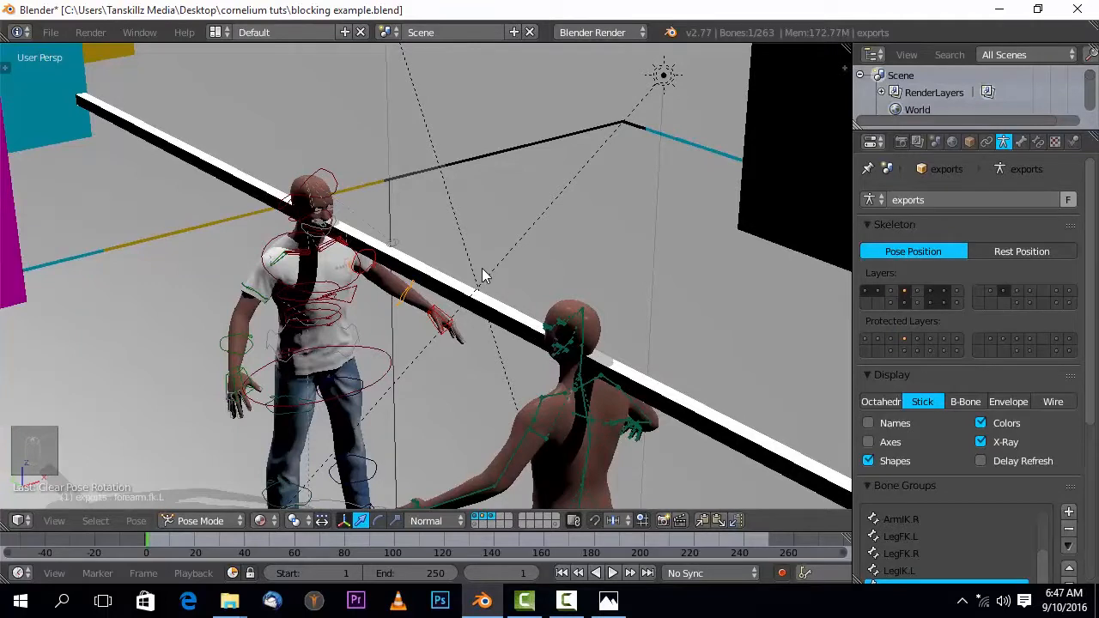
scroll(481, 271, "down", 2)
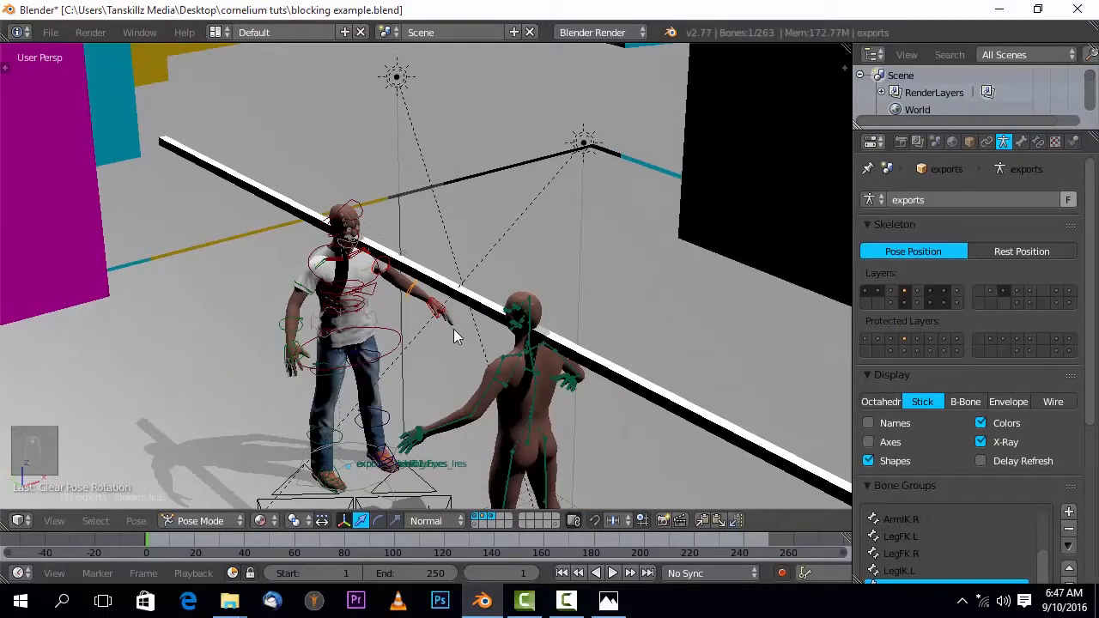
scroll(457, 355, "up", 1)
scroll(460, 347, "down", 2)
mouse_move(460, 347)
middle_mouse_down()
mouse_move(454, 311)
mouse_move(480, 326)
middle_mouse_up()
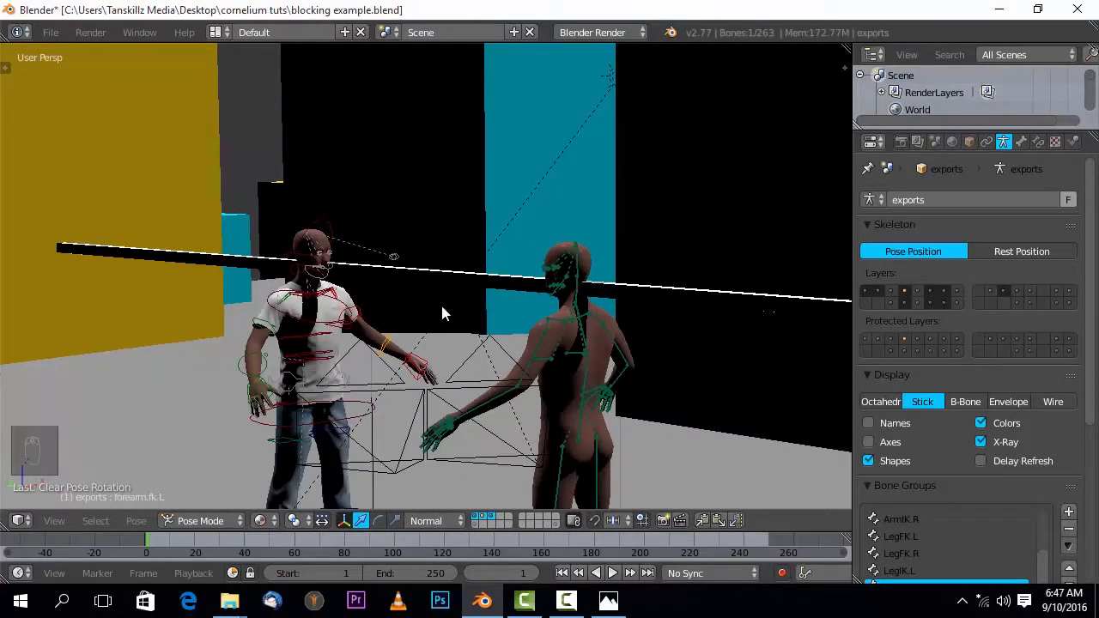
scroll(442, 313, "down", 1)
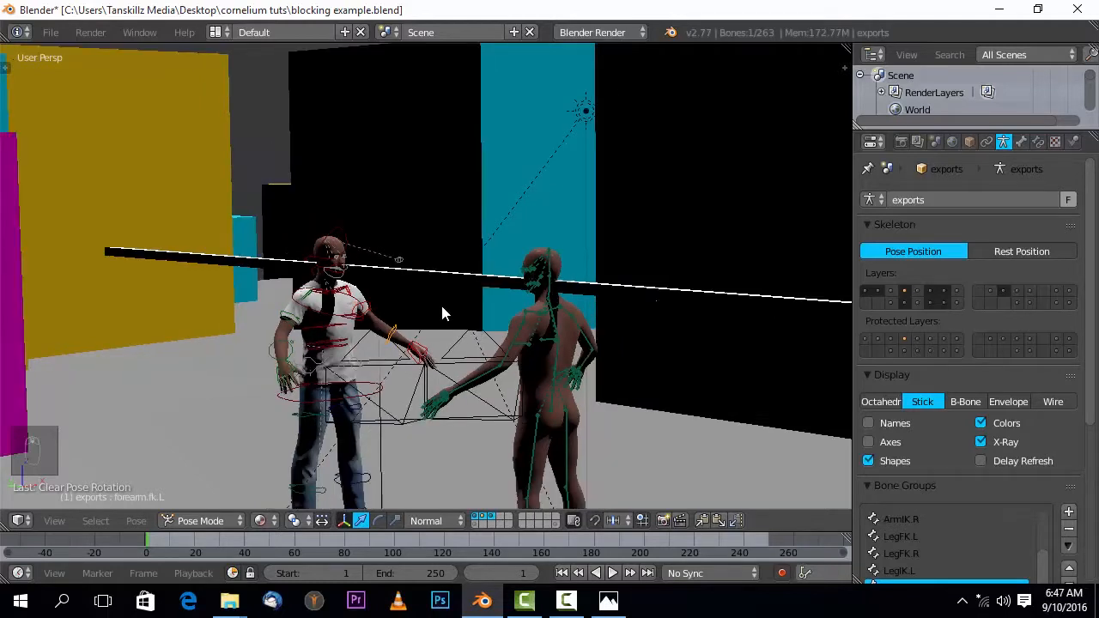
scroll(441, 309, "up", 1)
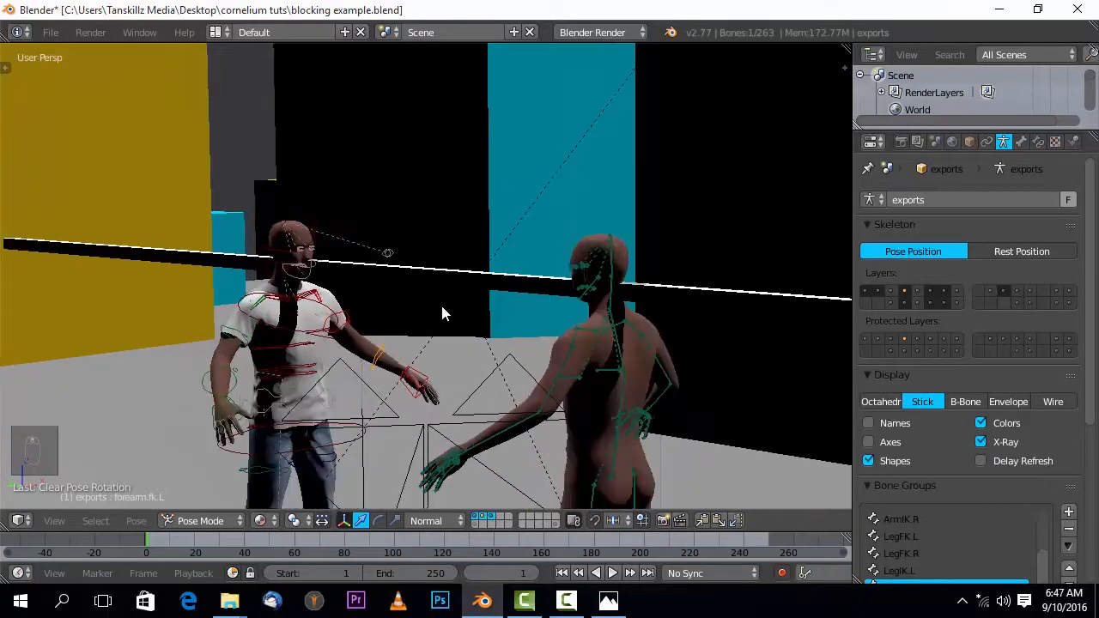
scroll(431, 309, "up", 1)
middle_click_drag(420, 294, 365, 304)
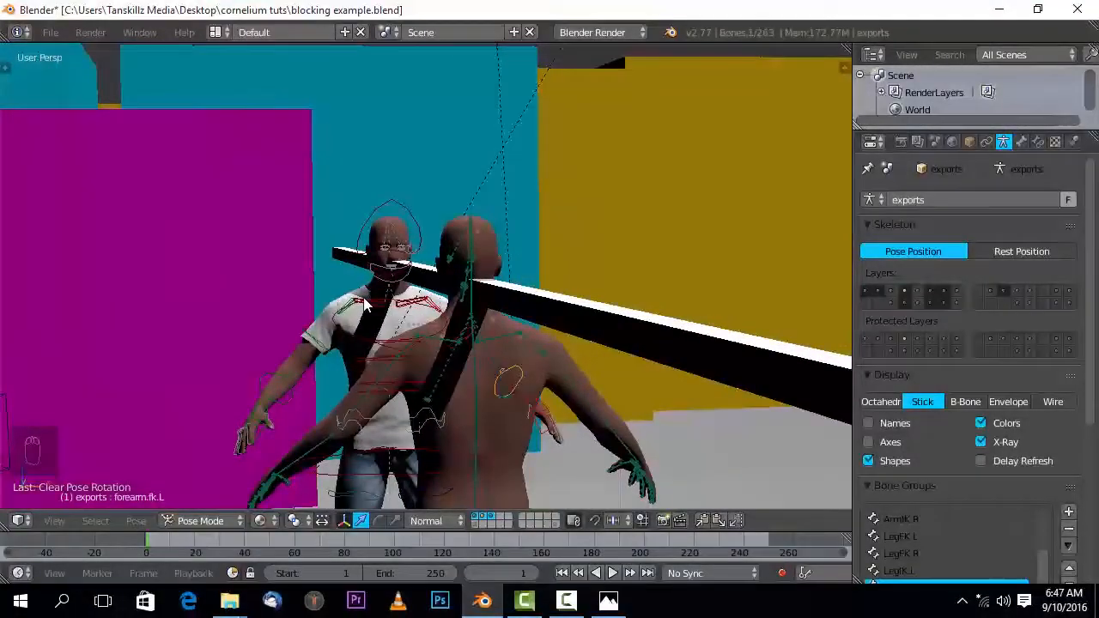
middle_click_drag(363, 298, 361, 297)
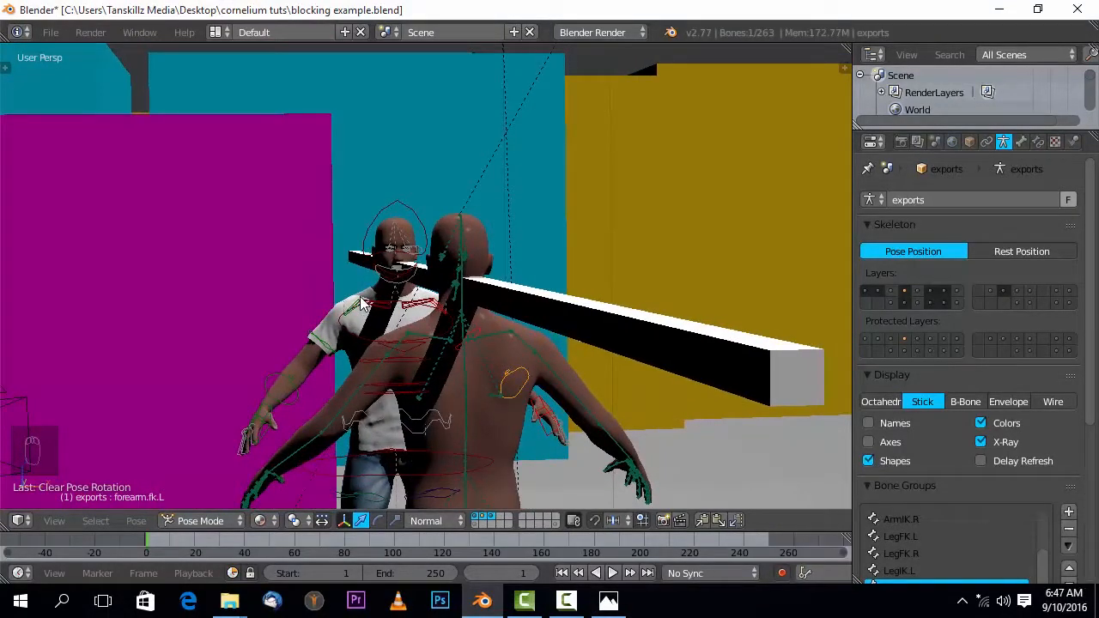
scroll(341, 273, "up", 2)
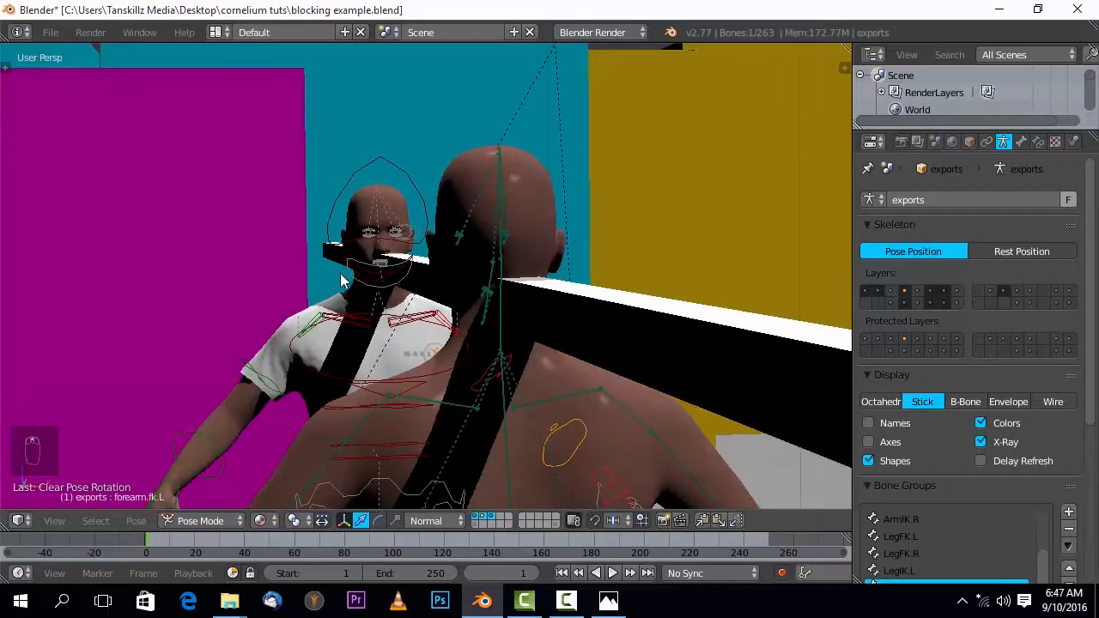
- Compare a side view of the eyeline with close views of the white-shirted character's face along the beam and slightly off it
middle_click_drag(345, 283, 475, 315)
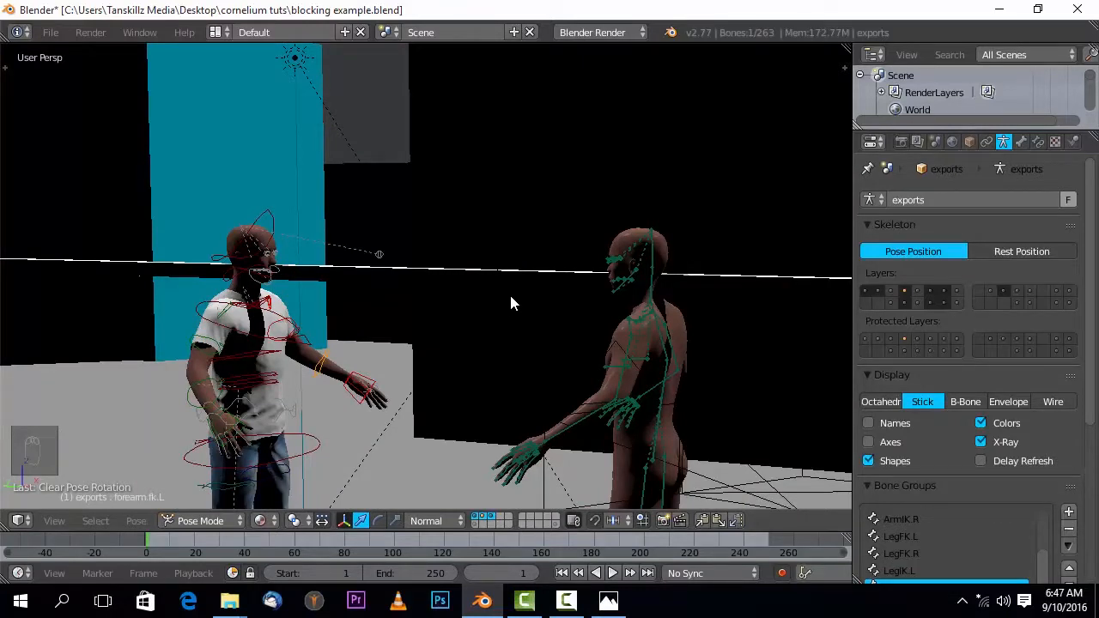
middle_click_drag(511, 328, 504, 327)
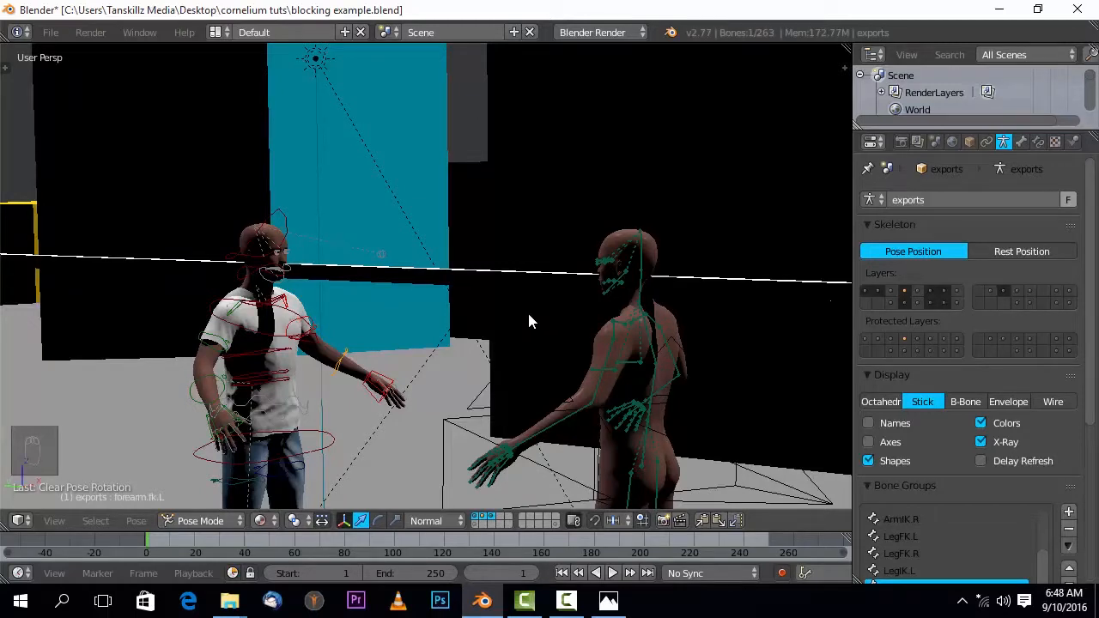
middle_click_drag(527, 309, 409, 314)
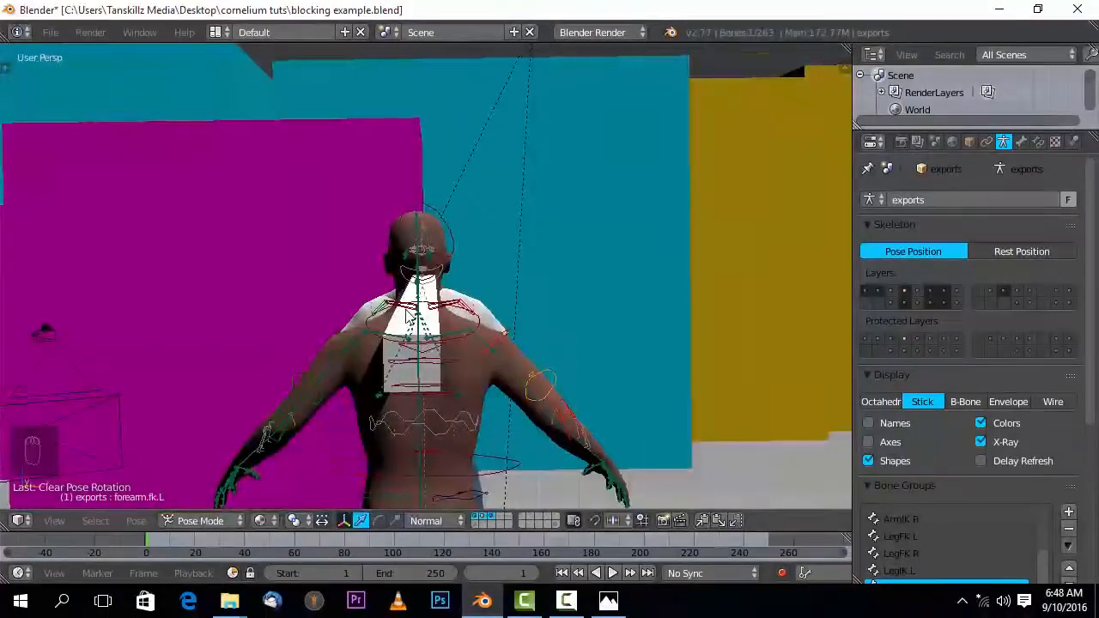
scroll(409, 314, "up", 10)
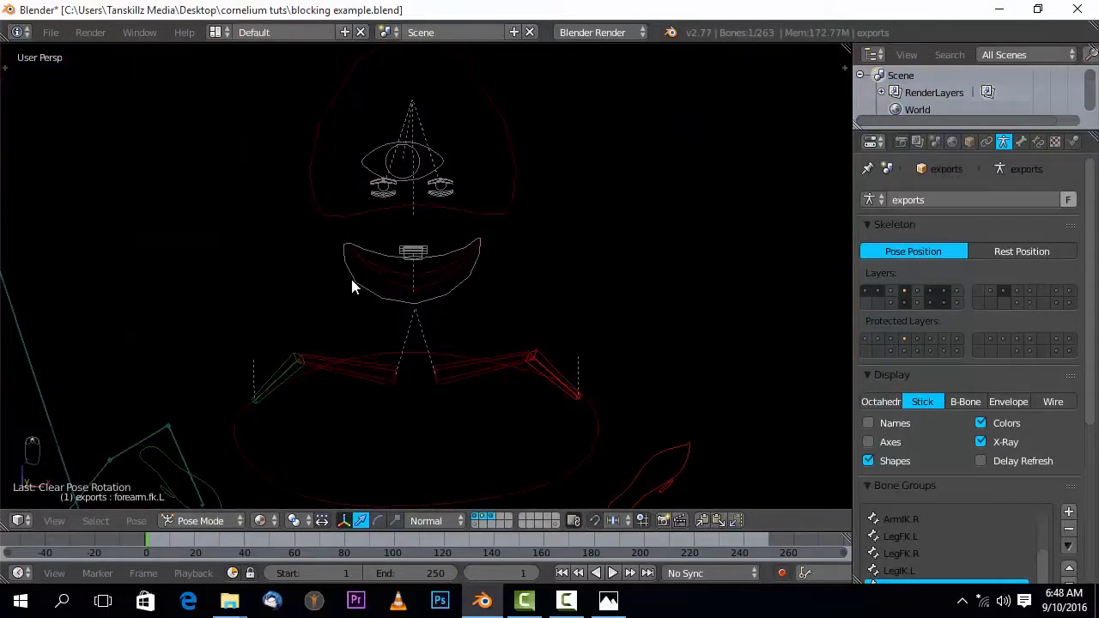
middle_click_drag(352, 281, 407, 234)
scroll(406, 234, "up", 2)
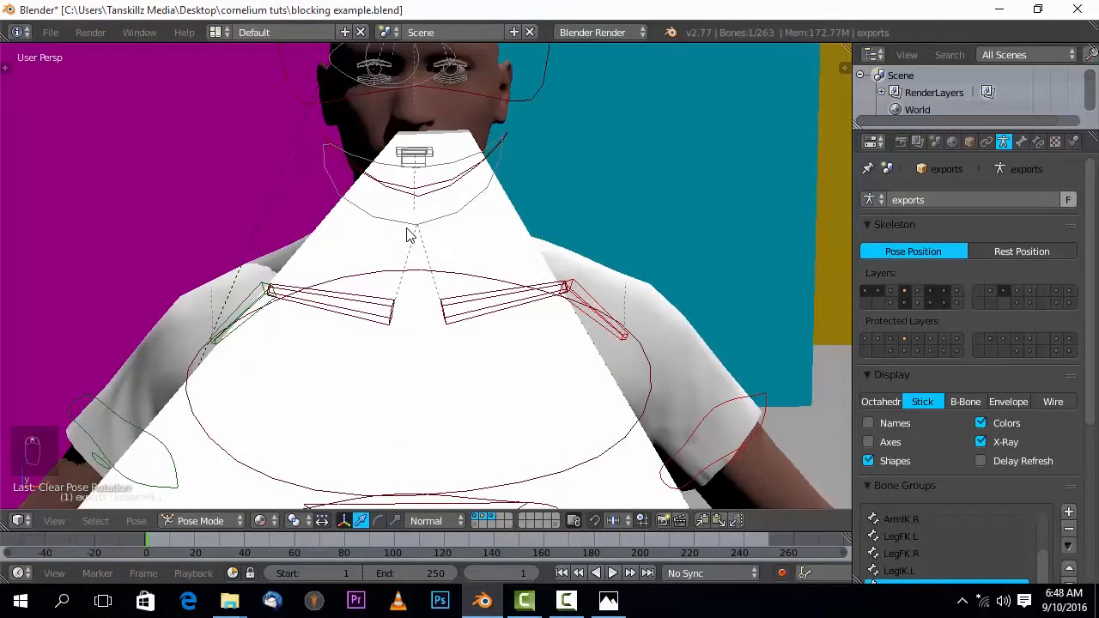
scroll(408, 236, "up", 2)
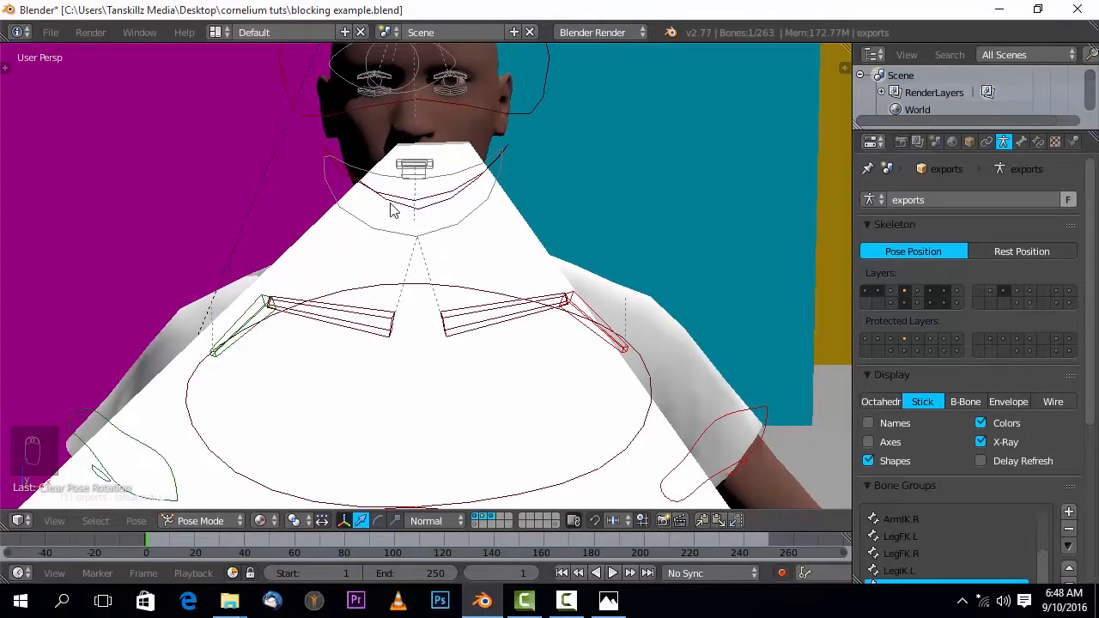
scroll(395, 218, "down", 3)
scroll(392, 216, "down", 2)
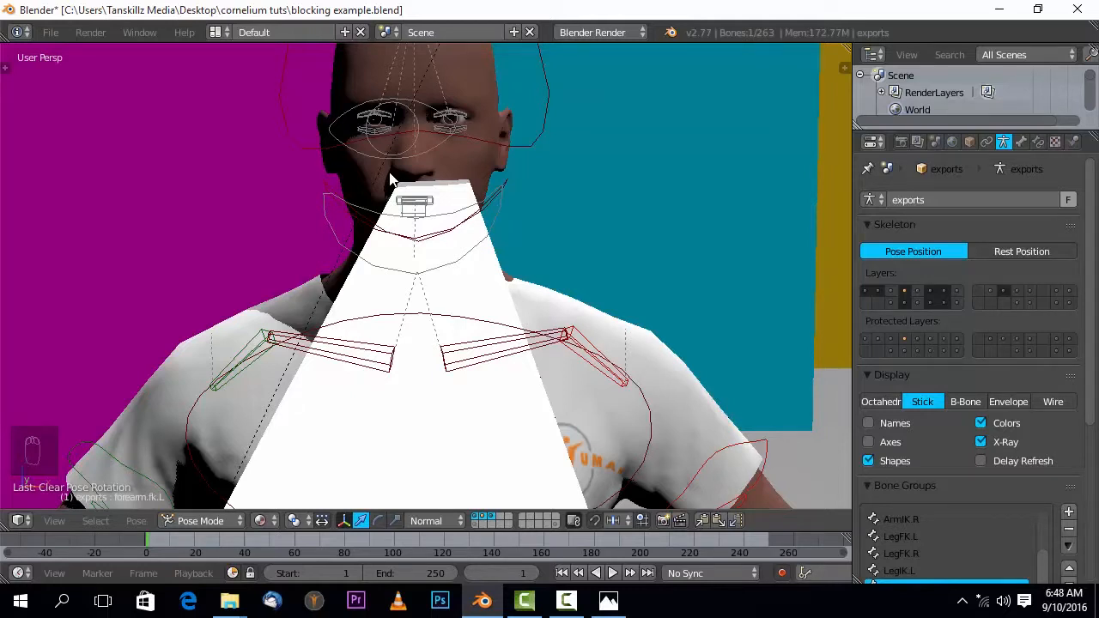
mouse_move(441, 230)
middle_mouse_down()
mouse_move(457, 231)
mouse_move(456, 221)
middle_mouse_up()
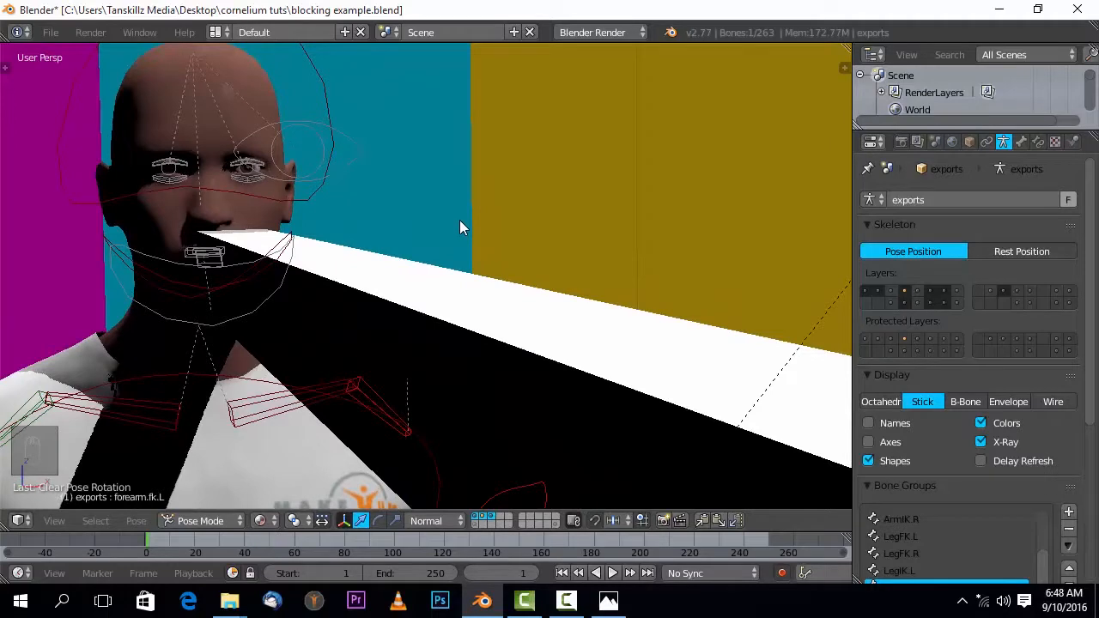
- View the eyeline beam from progressively farther off the white-shirted character's face until both characters show, and switch to the 6.jpg slide in Photos
scroll(459, 220, "down", 1)
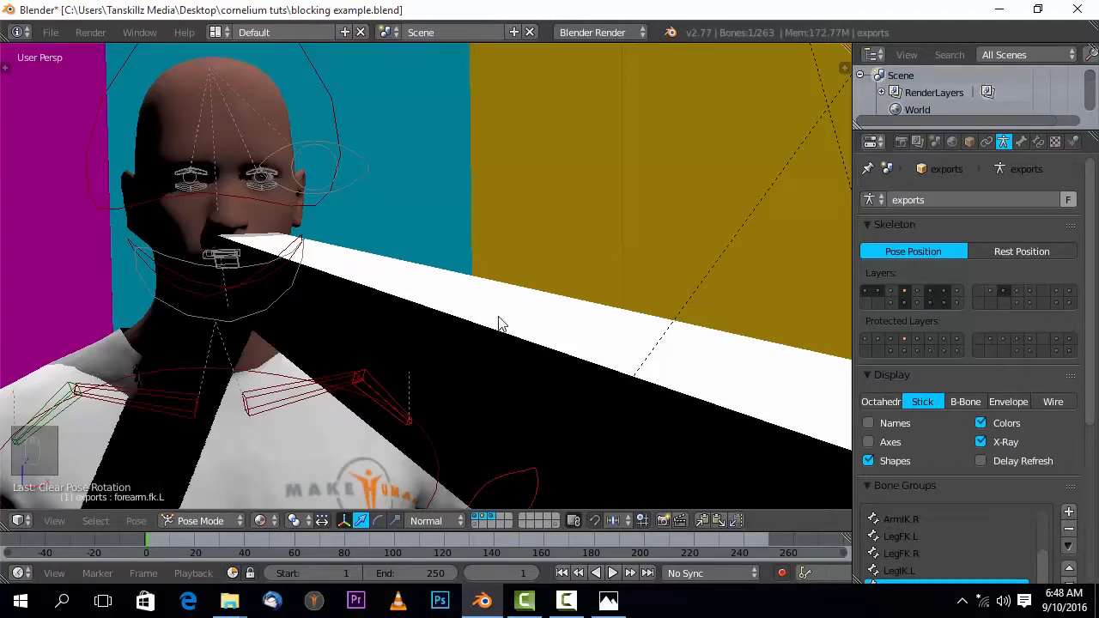
scroll(502, 323, "down", 1)
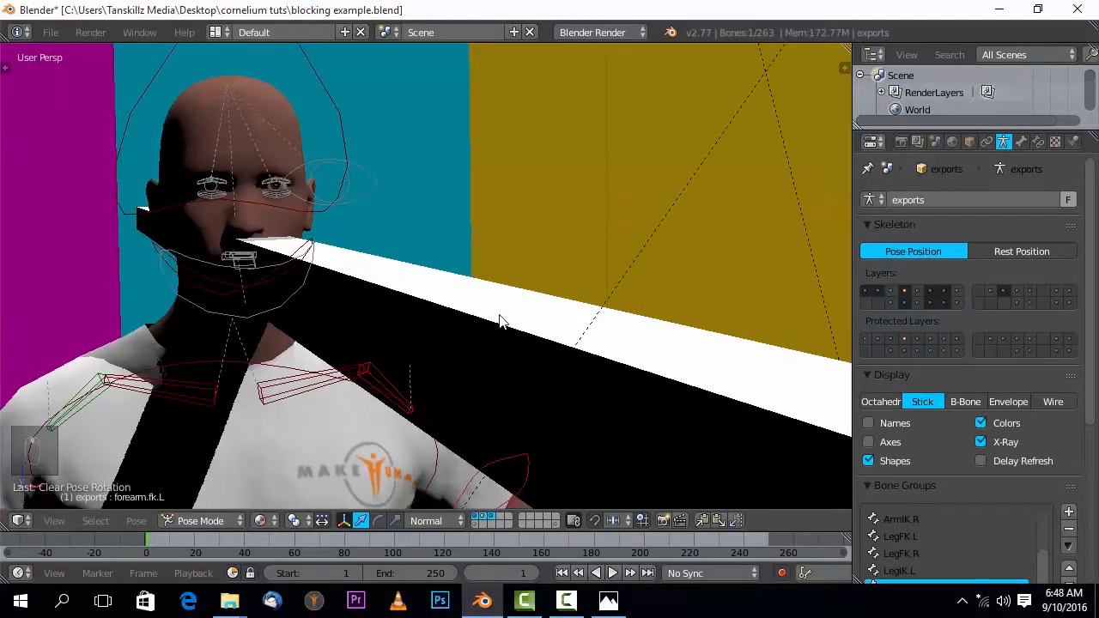
scroll(502, 322, "down", 1)
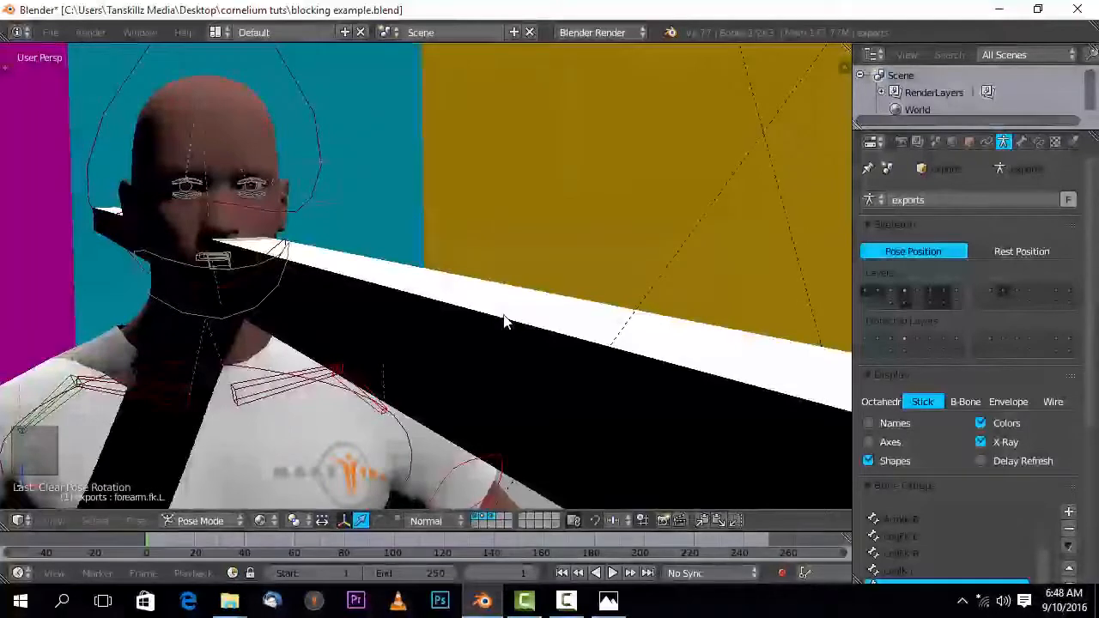
middle_click_drag(506, 315, 511, 316)
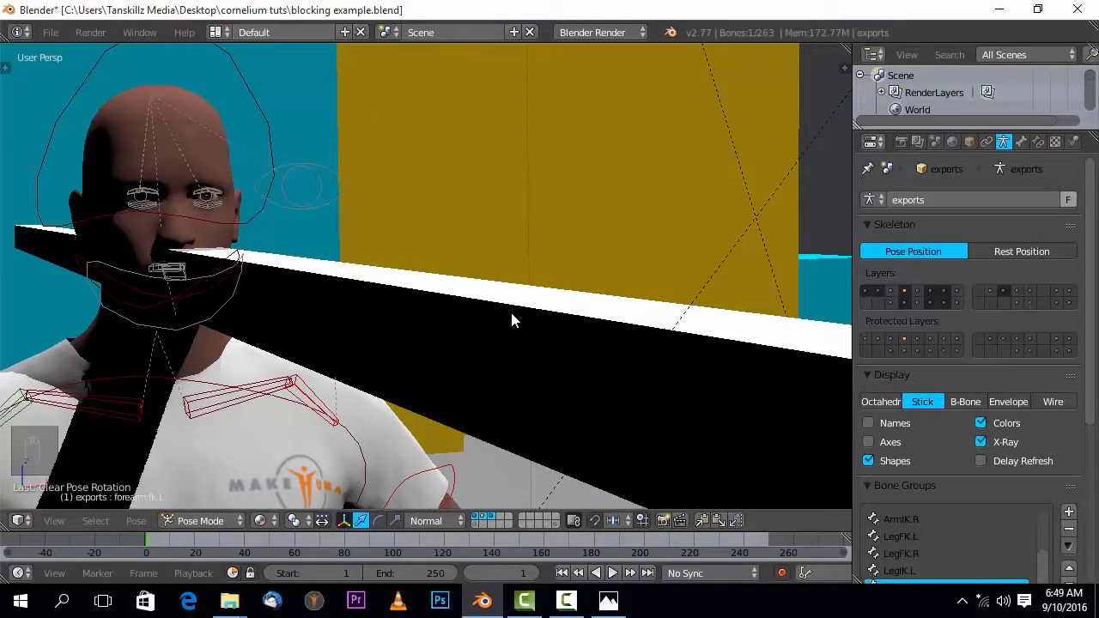
mouse_move(512, 315)
middle_mouse_down()
mouse_move(469, 317)
mouse_move(546, 314)
mouse_move(526, 326)
mouse_move(561, 337)
mouse_move(507, 320)
mouse_move(484, 349)
middle_mouse_up()
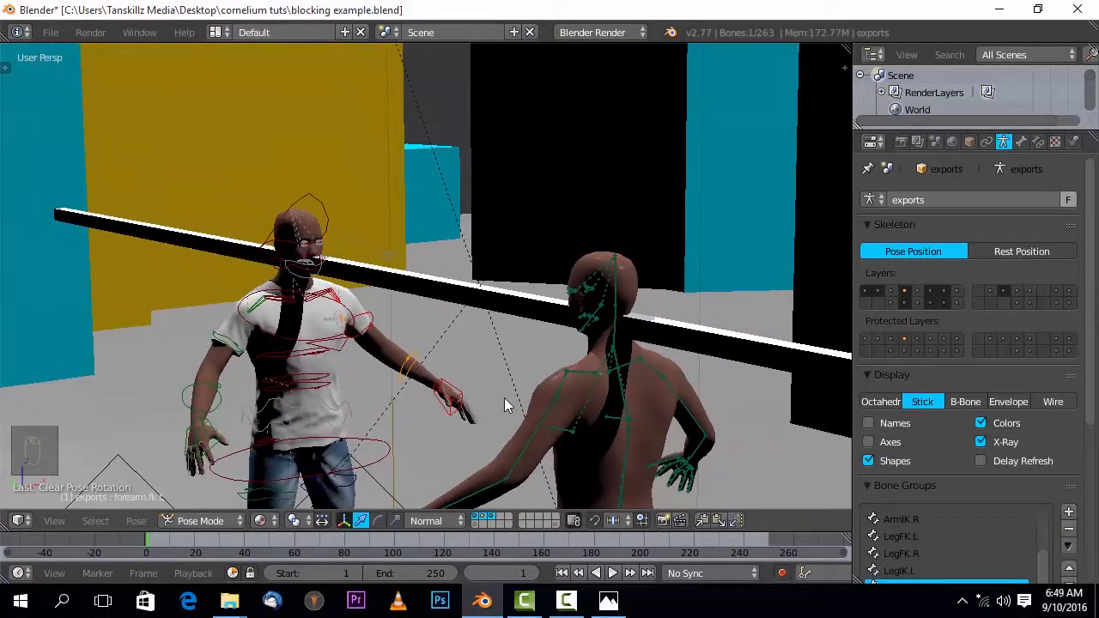
middle_click_drag(511, 420, 611, 605)
left_click(610, 601)
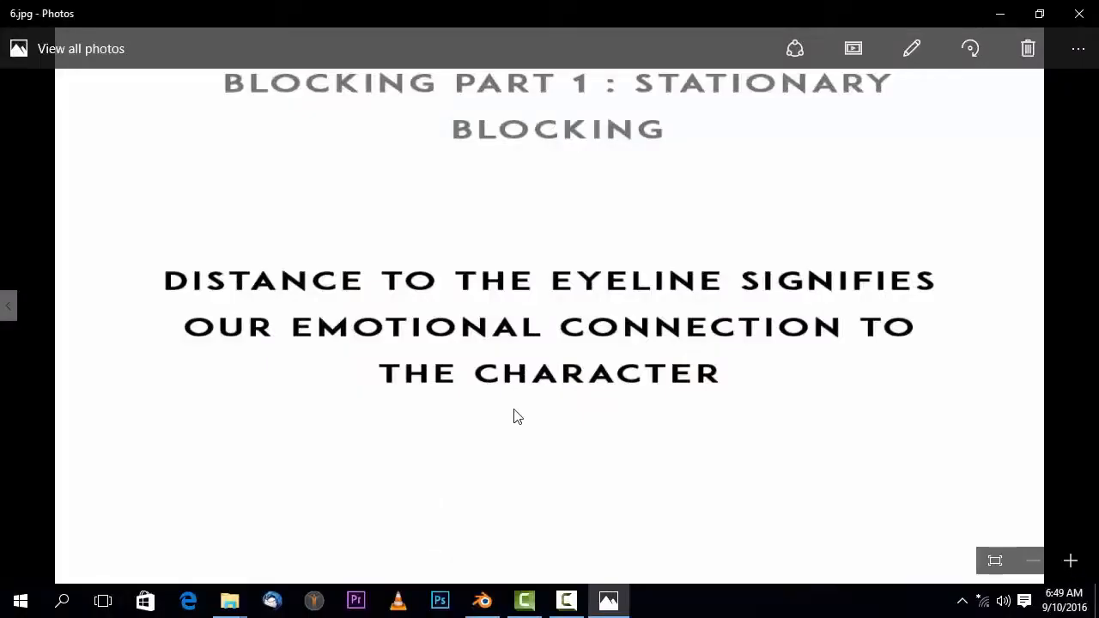